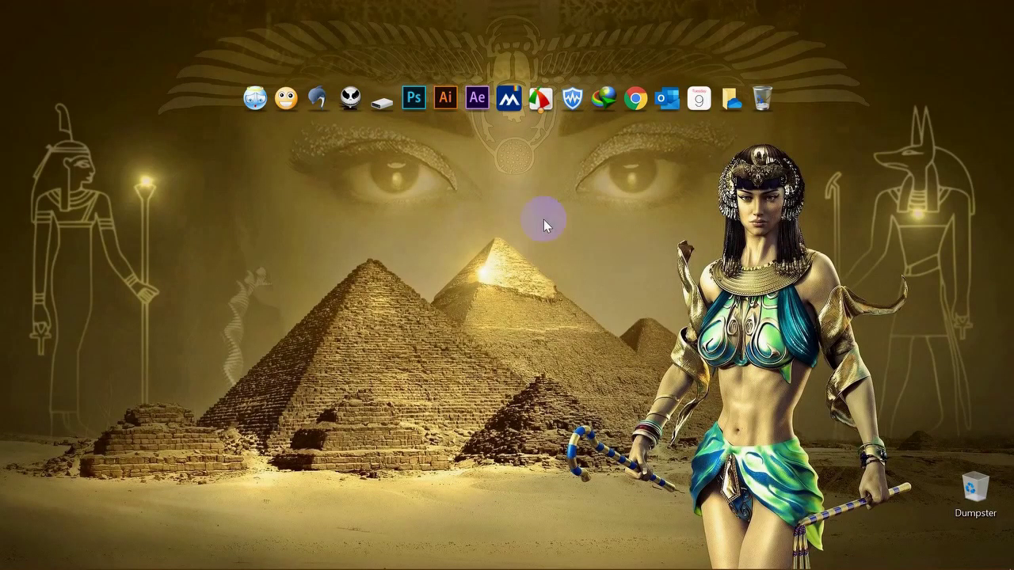
# - Launch After Effects and start a new composition named Main Composition
pyautogui.click(480, 113)
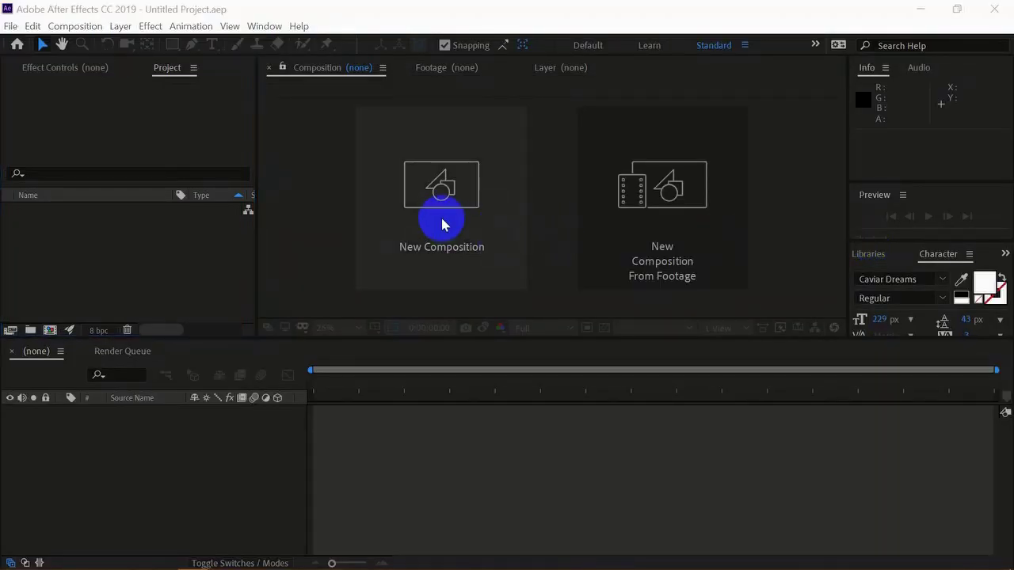
pyautogui.click(442, 225)
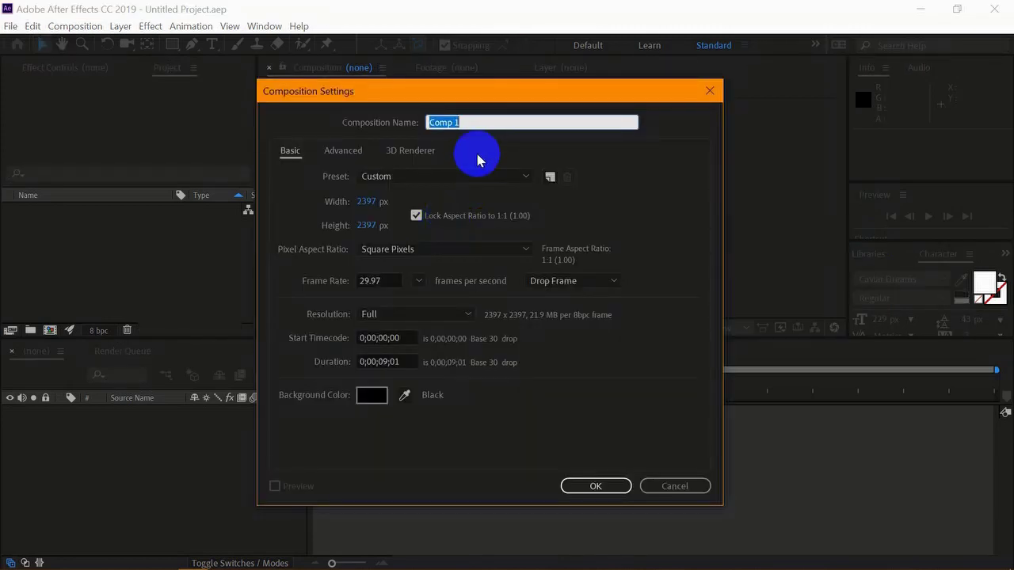
pyautogui.write('Main Com')
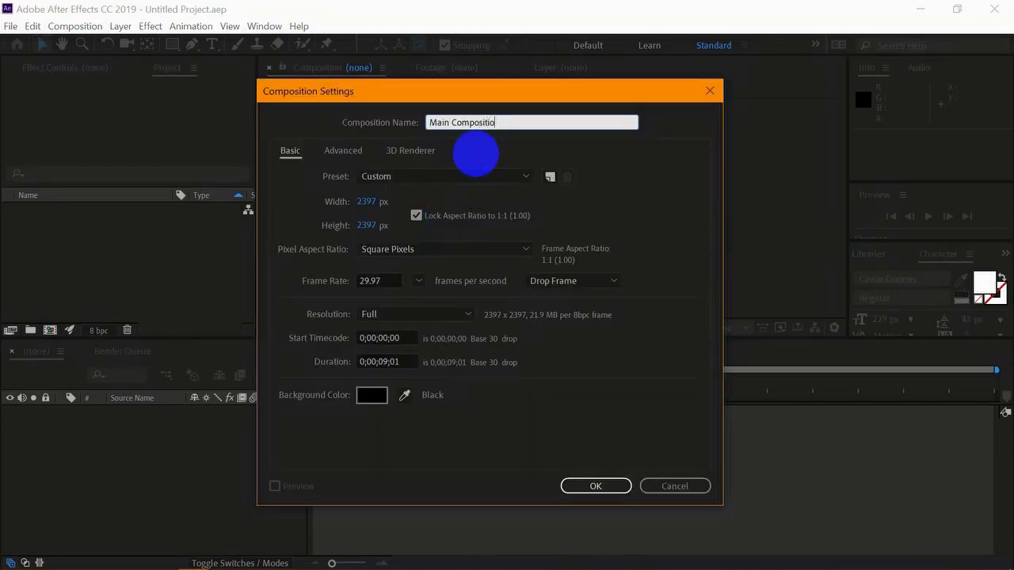
# - Set it to 1280×720 with aspect ratio unlocked, duration 0;00;10;01, and confirm
pyautogui.click(416, 214)
pyautogui.click(369, 204)
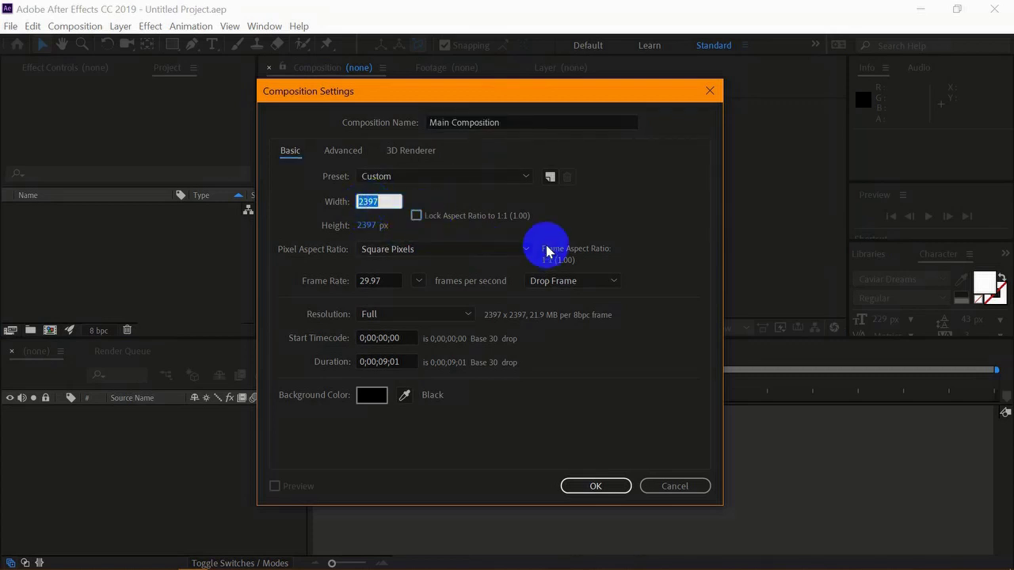
pyautogui.write('1280')
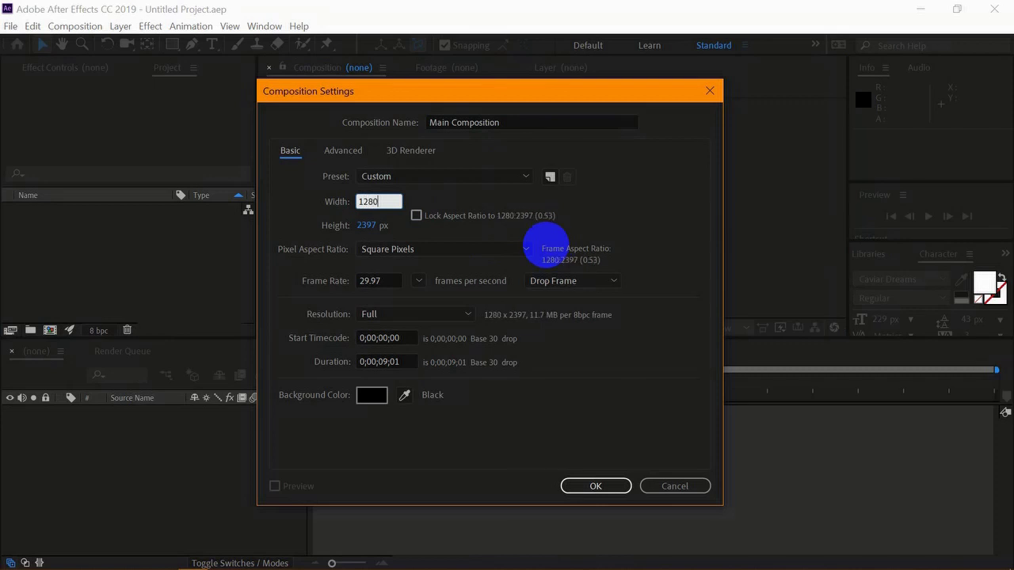
pyautogui.press('Tab')
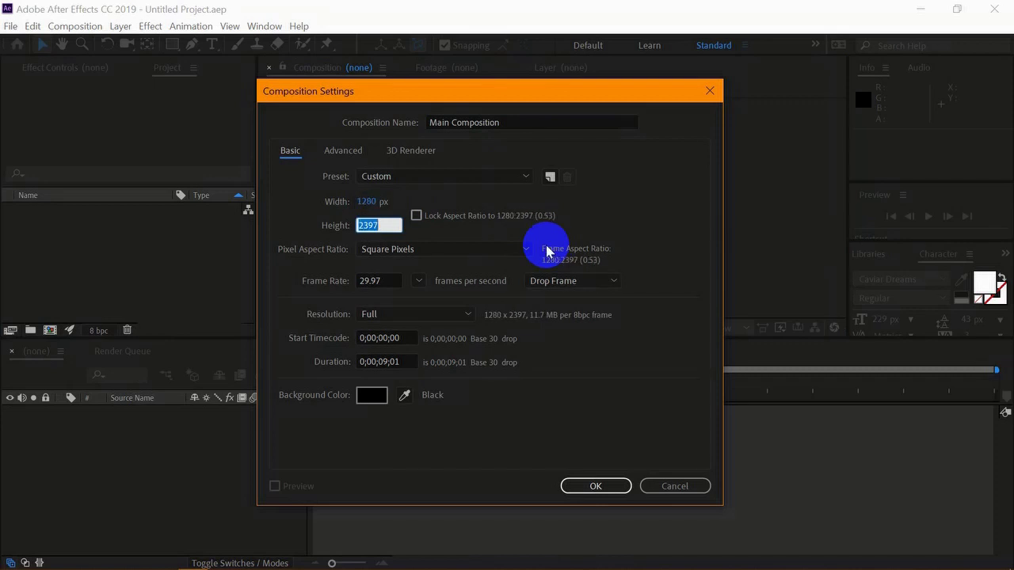
pyautogui.write('720')
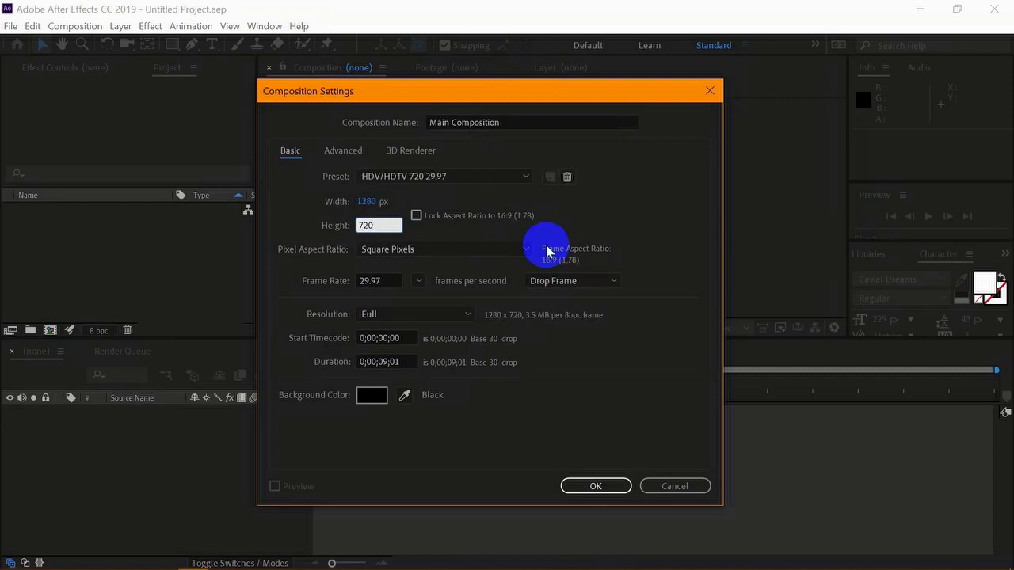
pyautogui.press('Tab')
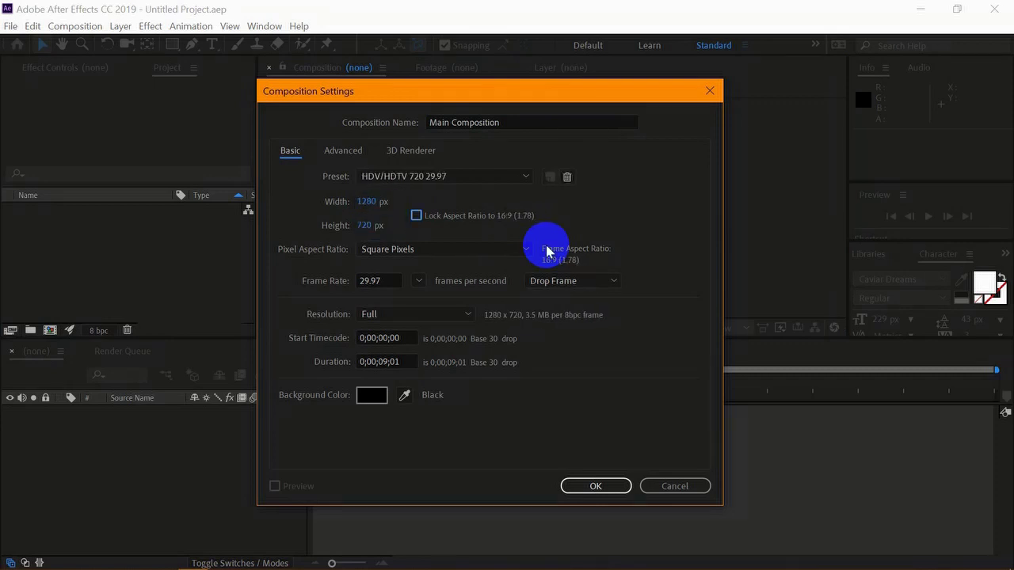
pyautogui.click(384, 361)
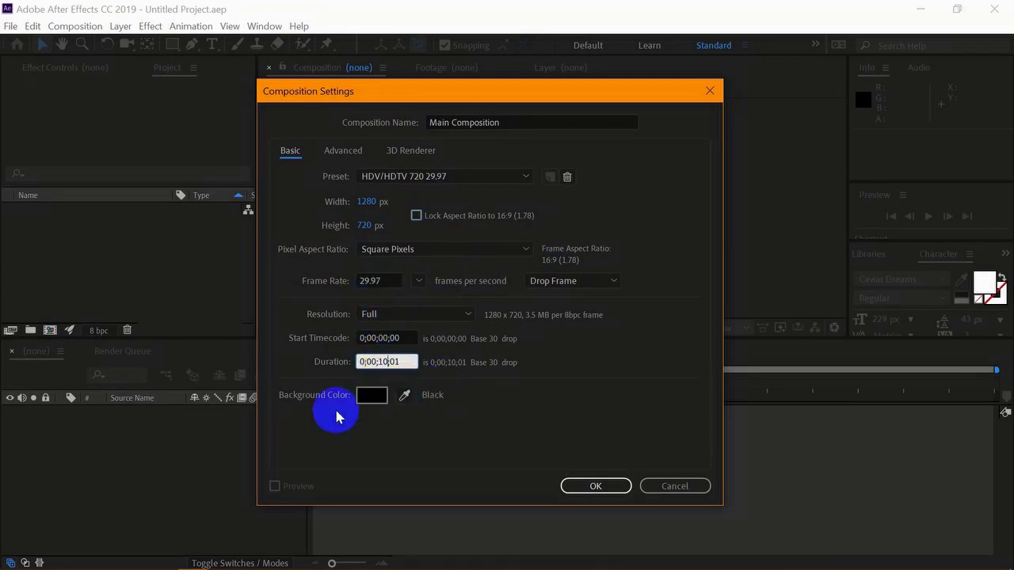
pyautogui.click(590, 484)
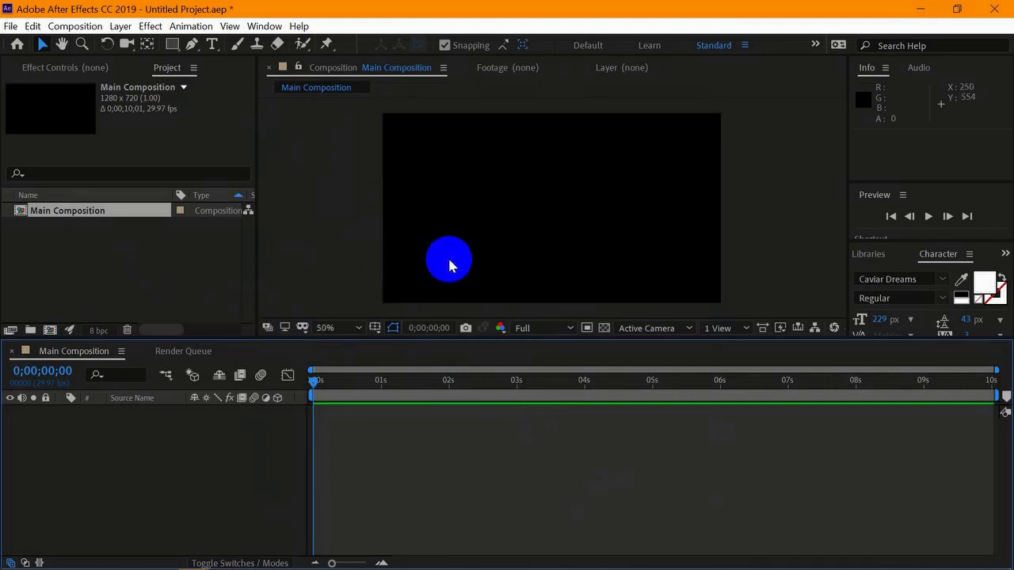
# - Create a 500×500 composition named Logo from the Composition menu
pyautogui.click(166, 256)
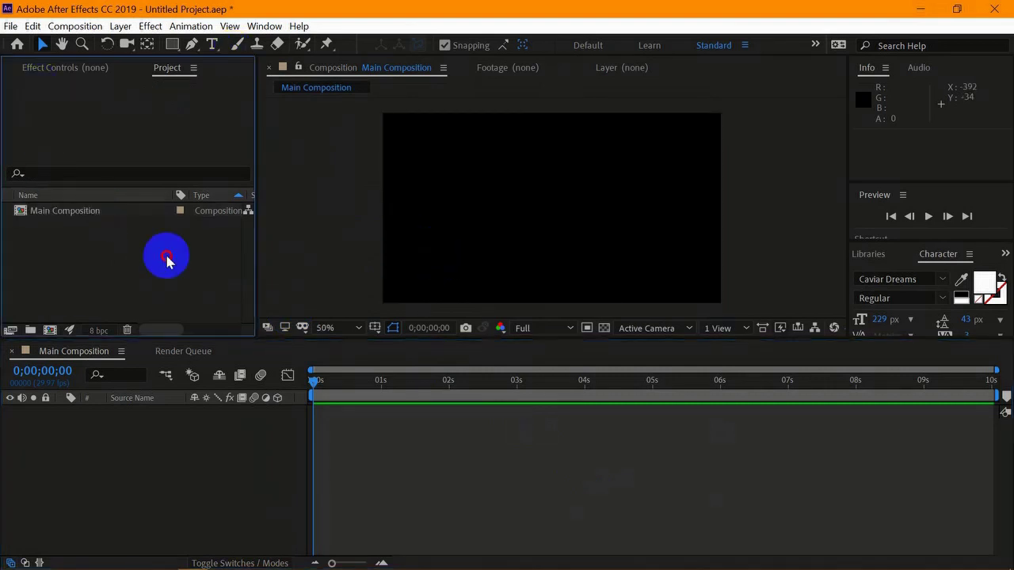
pyautogui.click(77, 26)
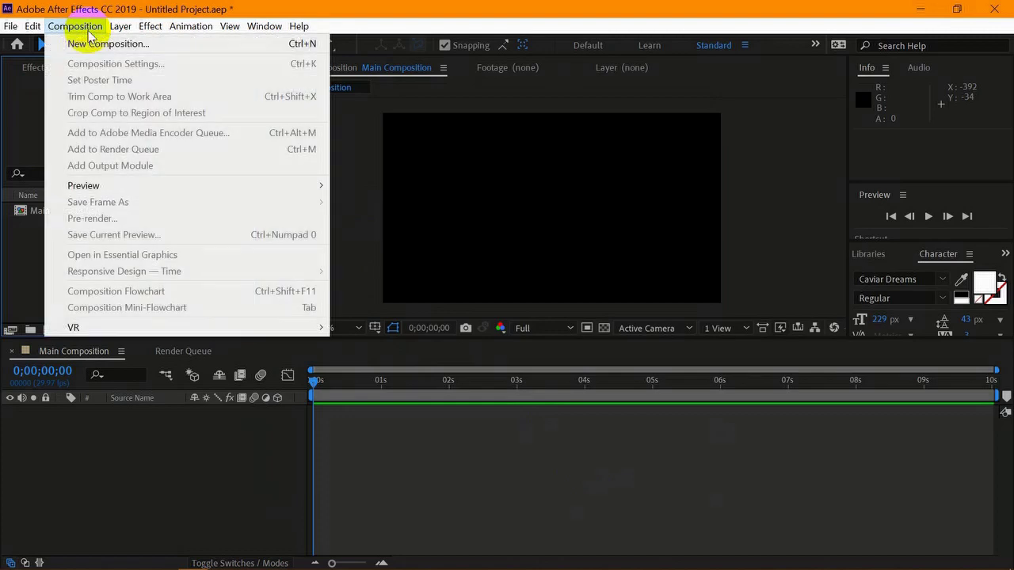
pyautogui.click(190, 46)
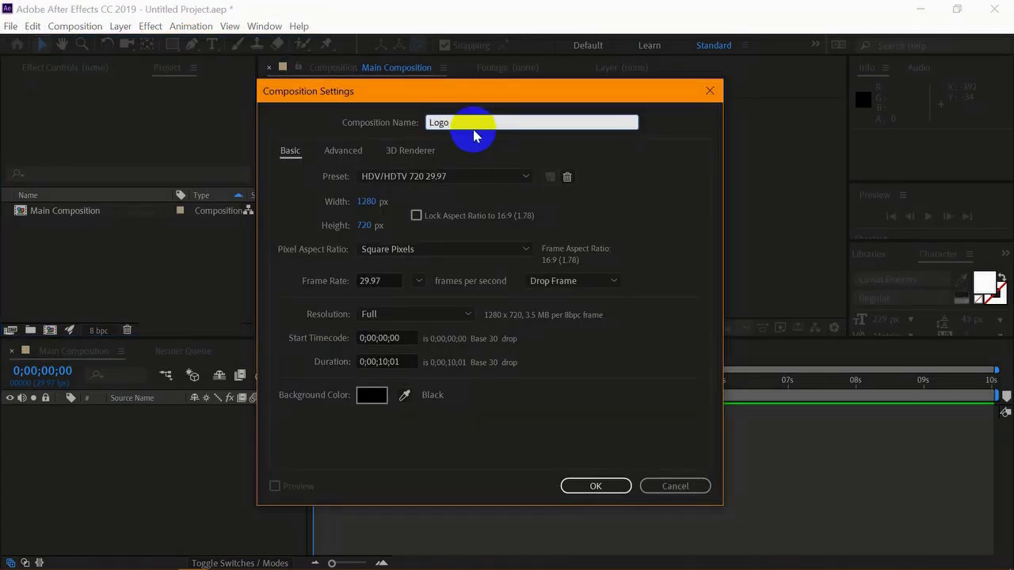
pyautogui.click(371, 203)
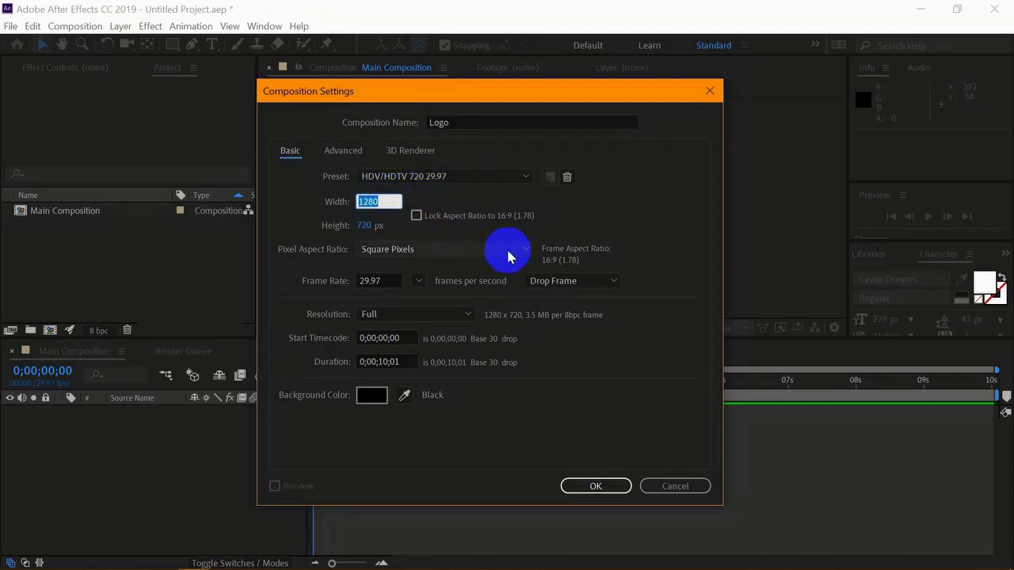
pyautogui.write('500')
pyautogui.press('Tab')
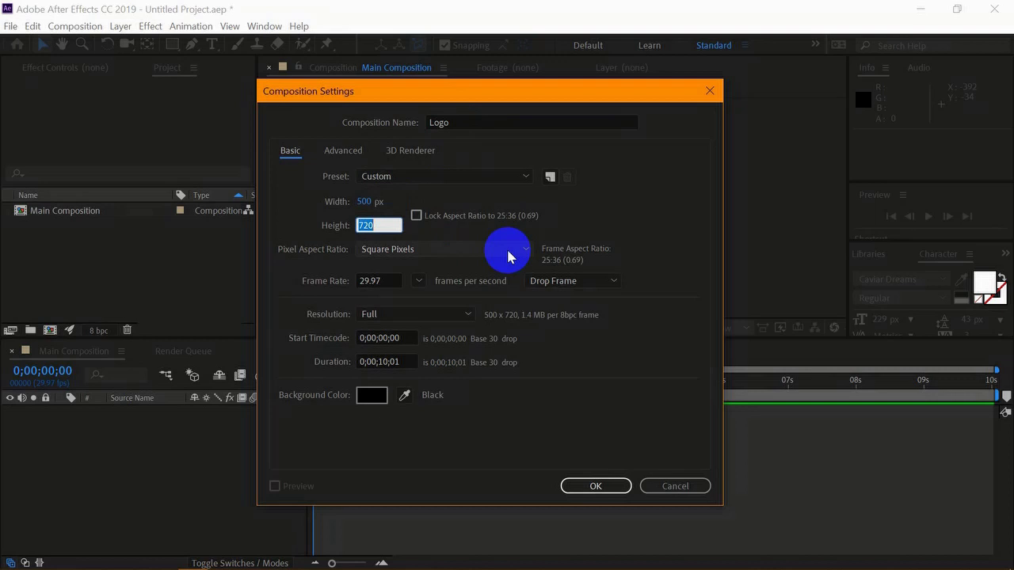
pyautogui.write('500')
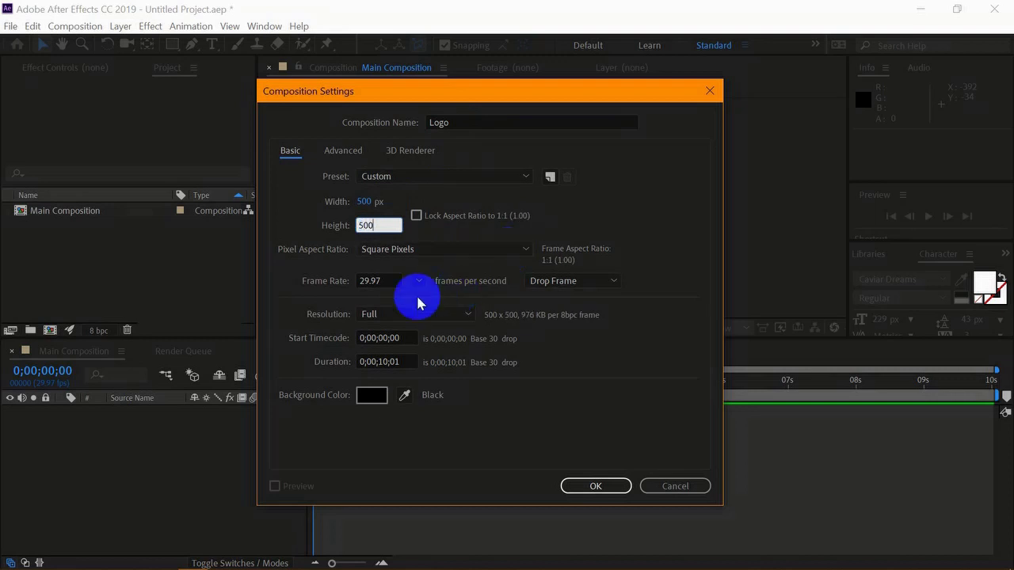
pyautogui.click(598, 484)
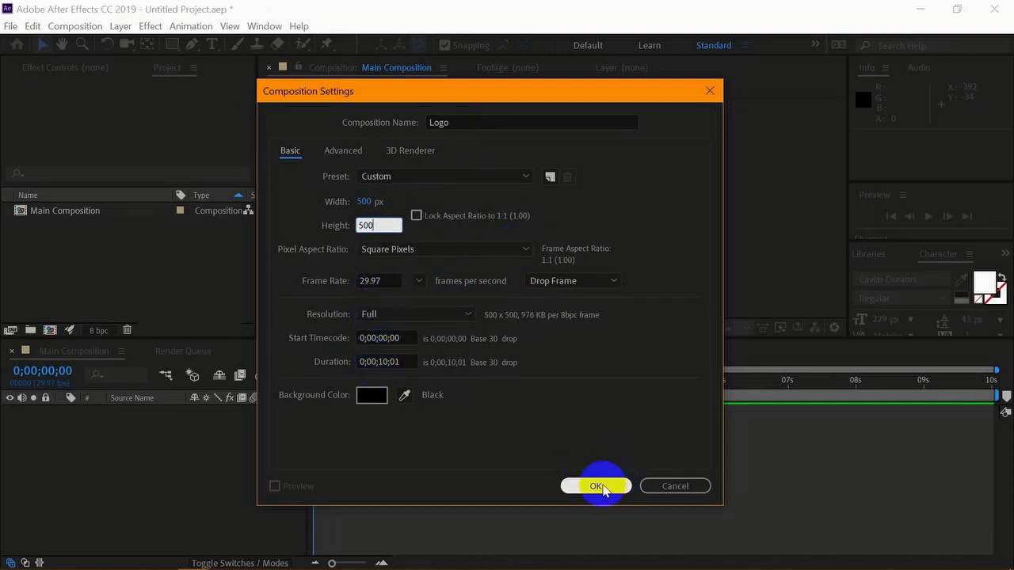
pyautogui.click(144, 351)
# - Open the Exatas > Logo > New Logo folder in File Explorer
pyautogui.click(92, 260)
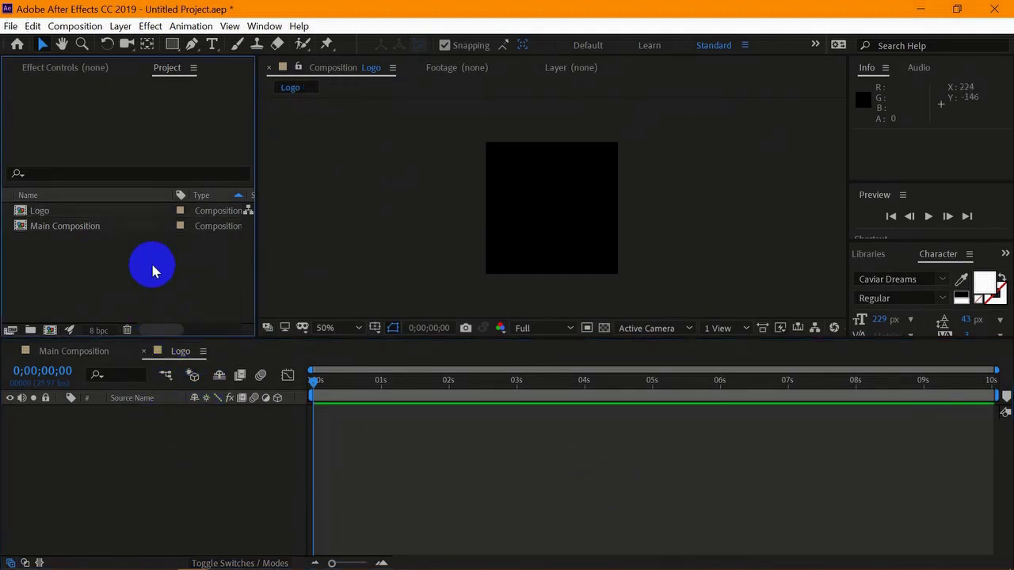
pyautogui.moveTo(486, 6)
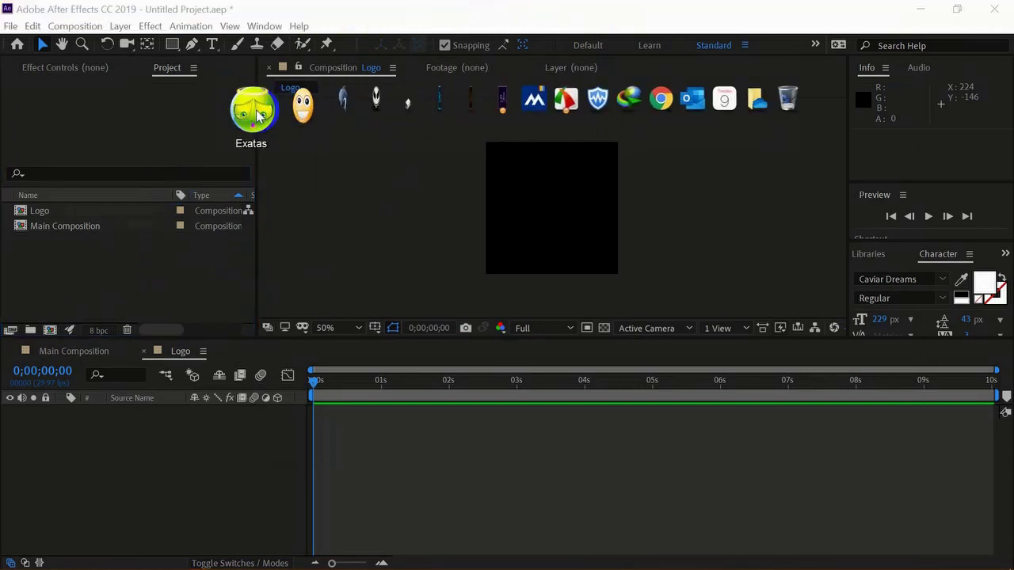
pyautogui.click(257, 113)
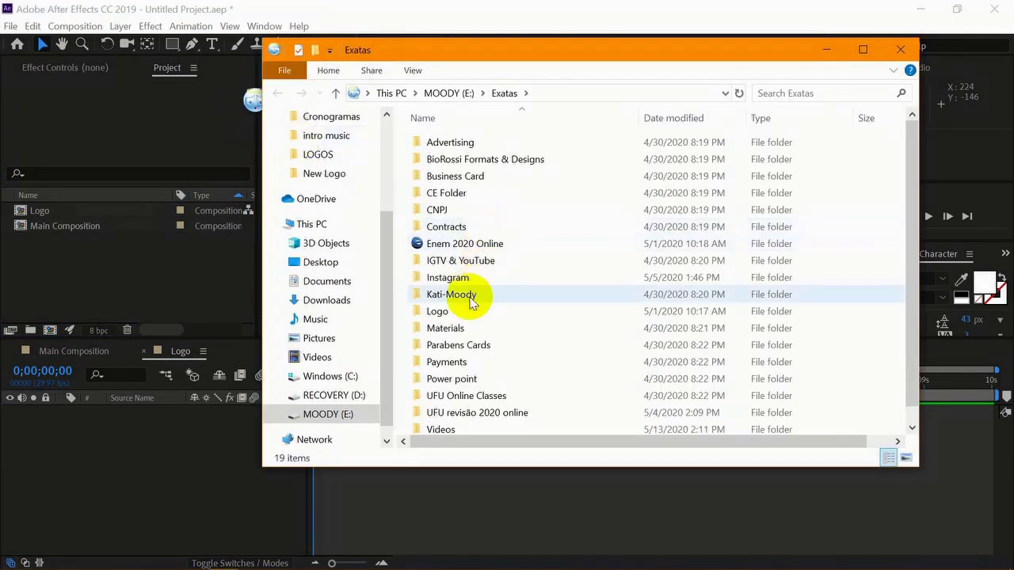
pyautogui.doubleClick(464, 310)
pyautogui.click(472, 144)
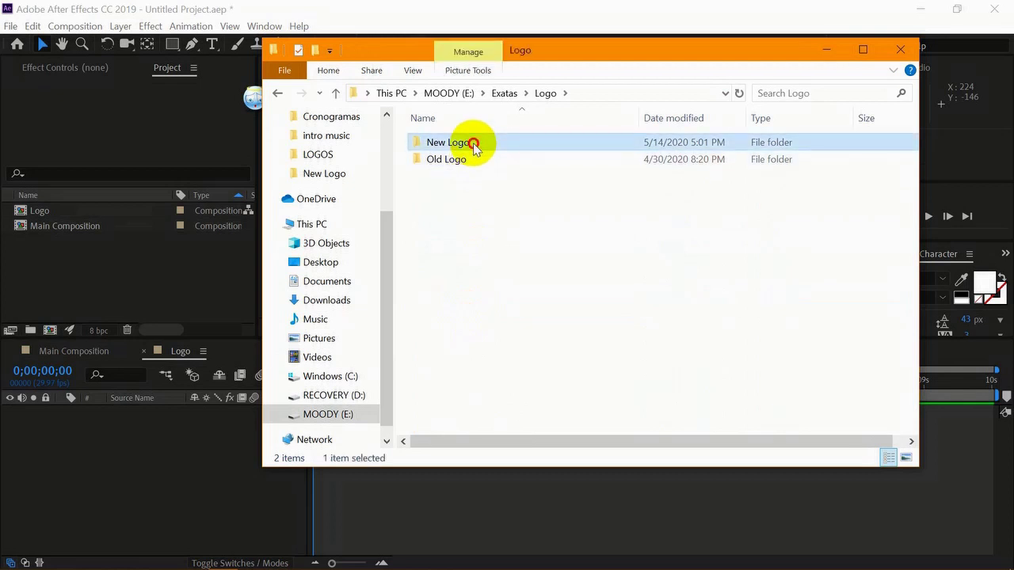
pyautogui.doubleClick(473, 144)
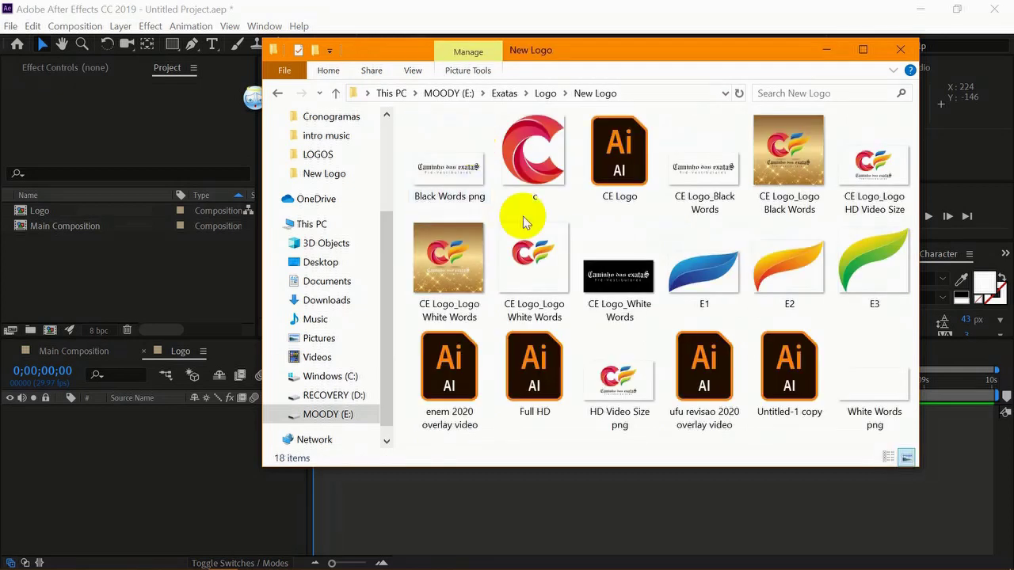
# - Drag Full HD.ai into the After Effects Project panel
pyautogui.click(709, 379)
pyautogui.click(529, 363)
pyautogui.moveTo(532, 358); pyautogui.dragTo(170, 322)
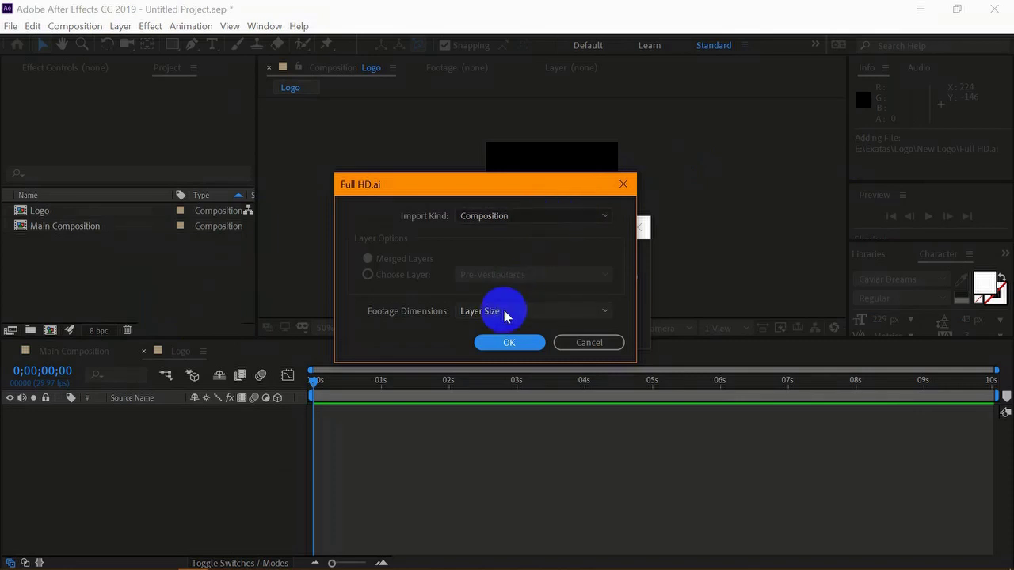
# - Import Full HD.ai as a composition, then delete the generated Full HD composition
pyautogui.click(519, 343)
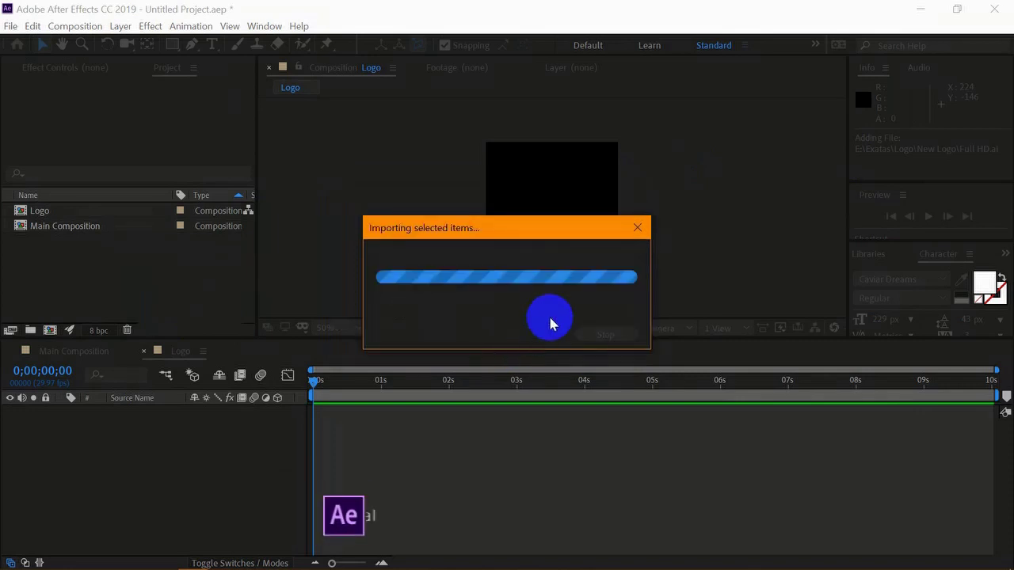
pyautogui.click(96, 213)
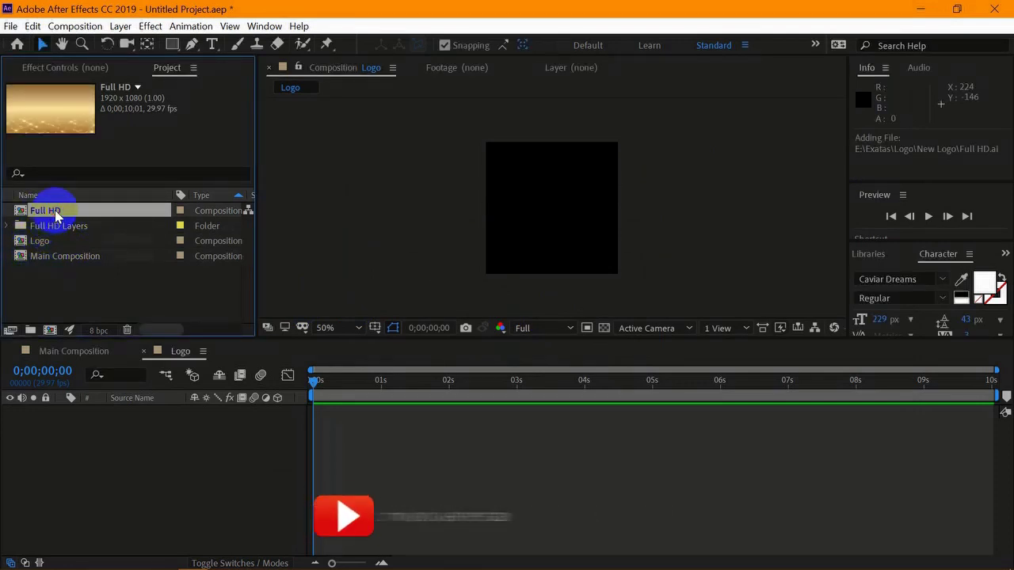
pyautogui.press('Delete')
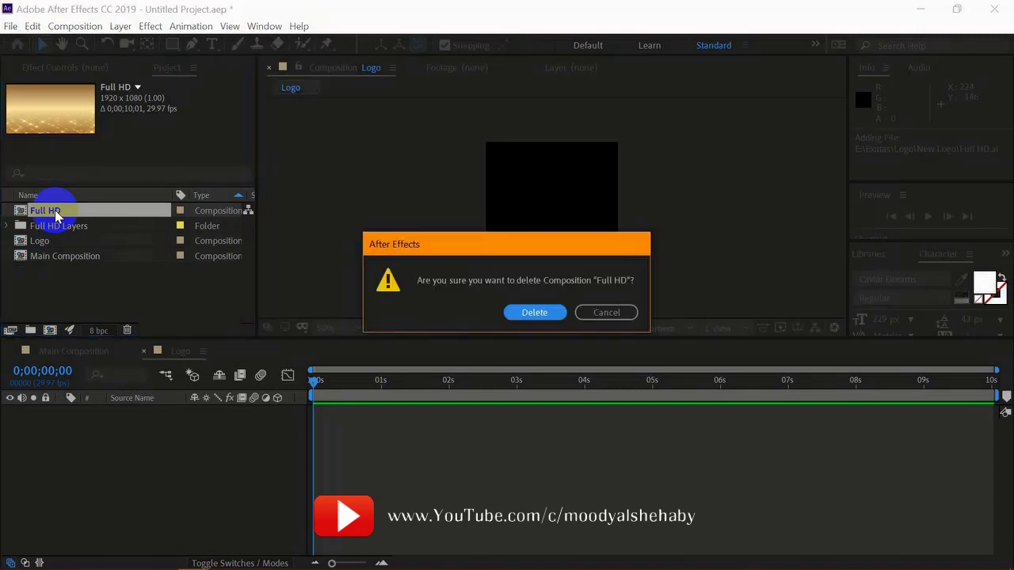
pyautogui.click(529, 314)
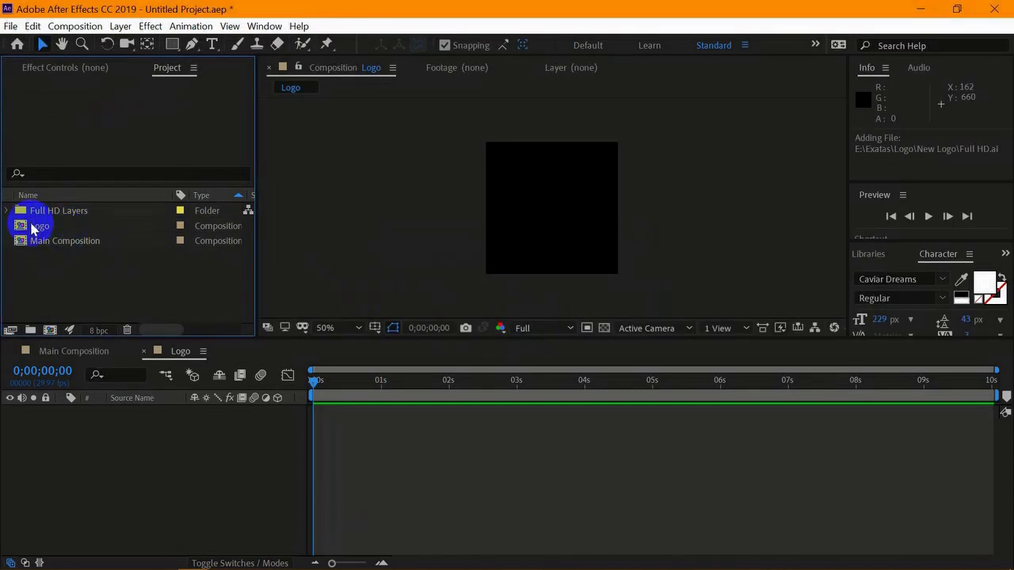
# - Place the All Logo Layers Black words artwork into the Logo comp and collapse Full HD Layers
pyautogui.click(9, 212)
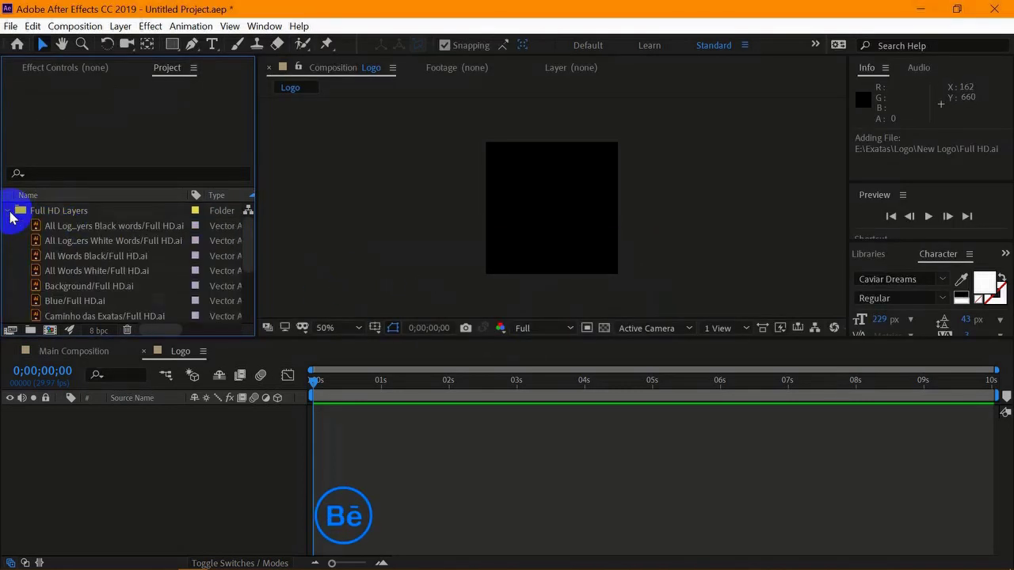
pyautogui.click(110, 231)
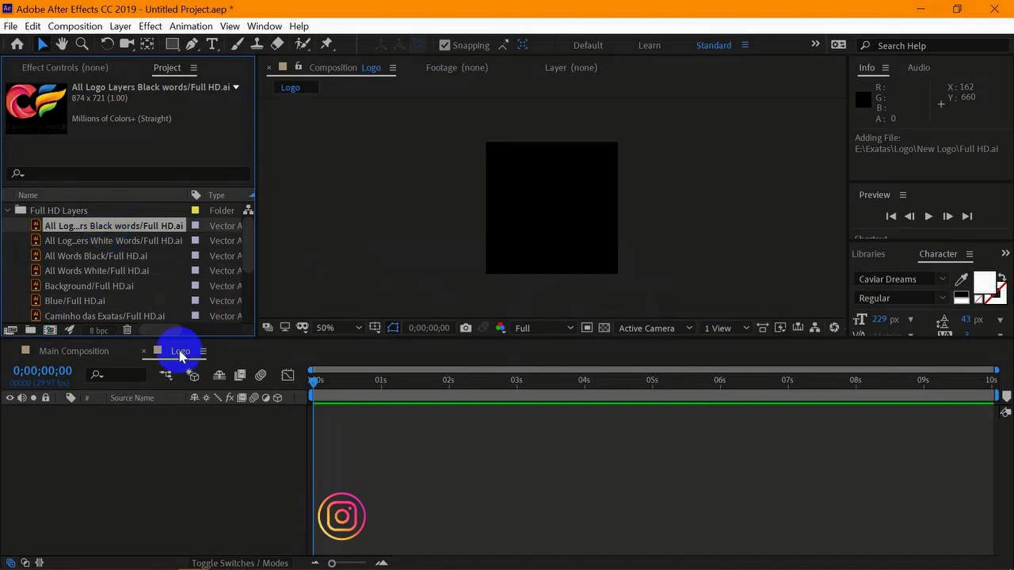
pyautogui.moveTo(121, 231); pyautogui.dragTo(118, 430)
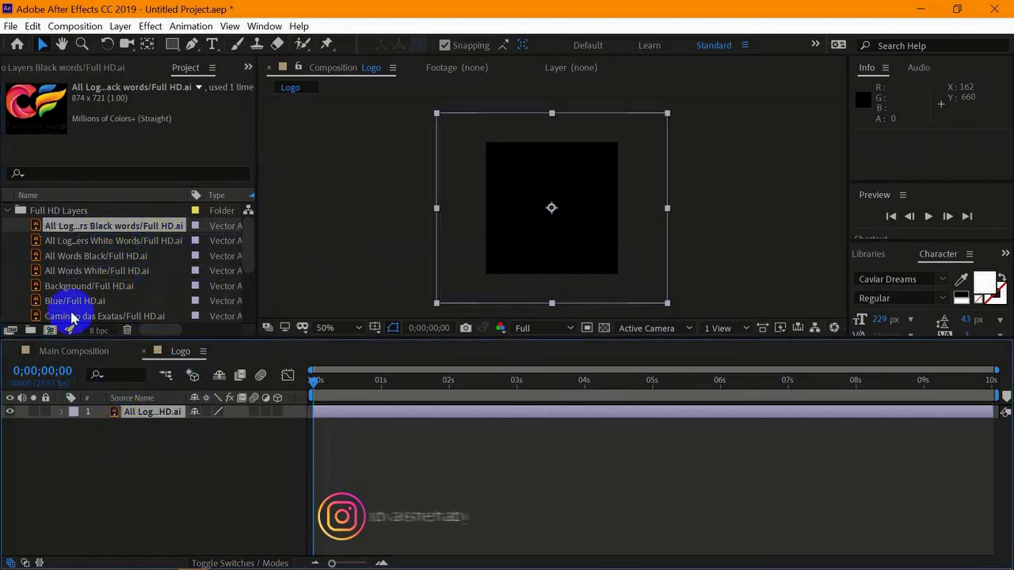
pyautogui.doubleClick(83, 210)
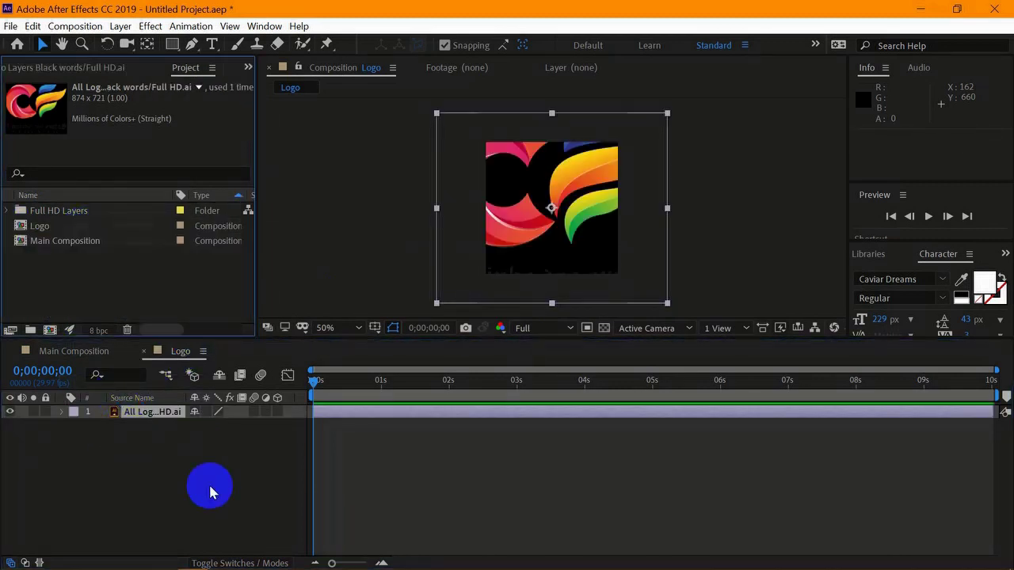
pyautogui.click(146, 413)
# - Scale the logo layer down to 51%
pyautogui.press('s')
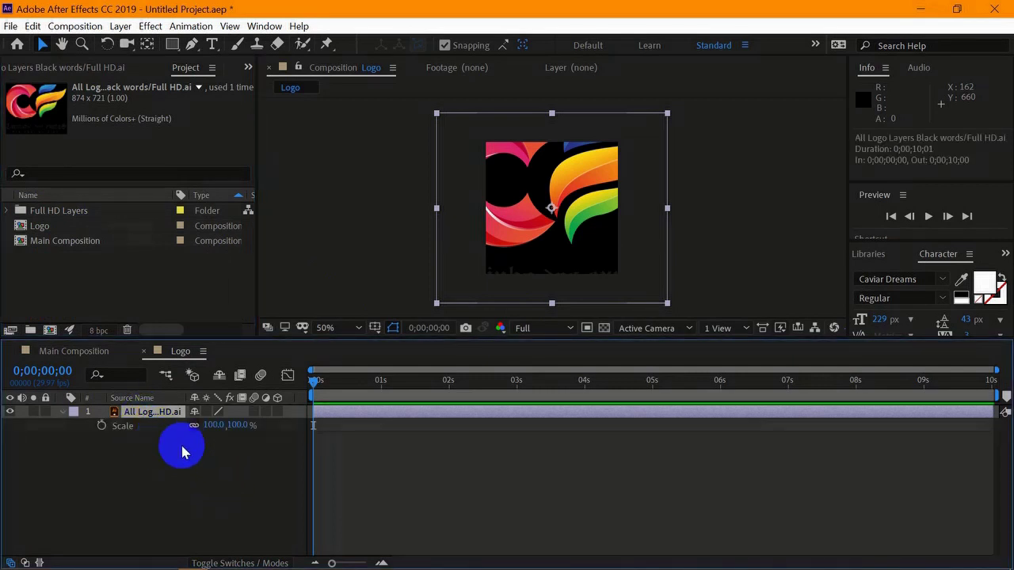
pyautogui.moveTo(219, 429); pyautogui.dragTo(181, 426)
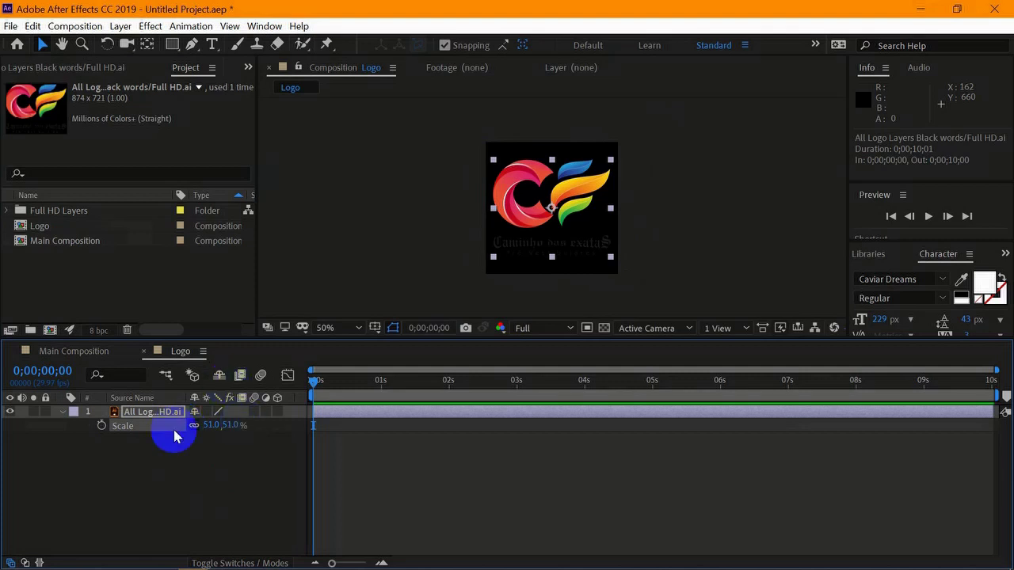
pyautogui.click(181, 465)
# - Save the project to the Desktop as 3d logo tutorial
pyautogui.hotkey('ctrl', 's')
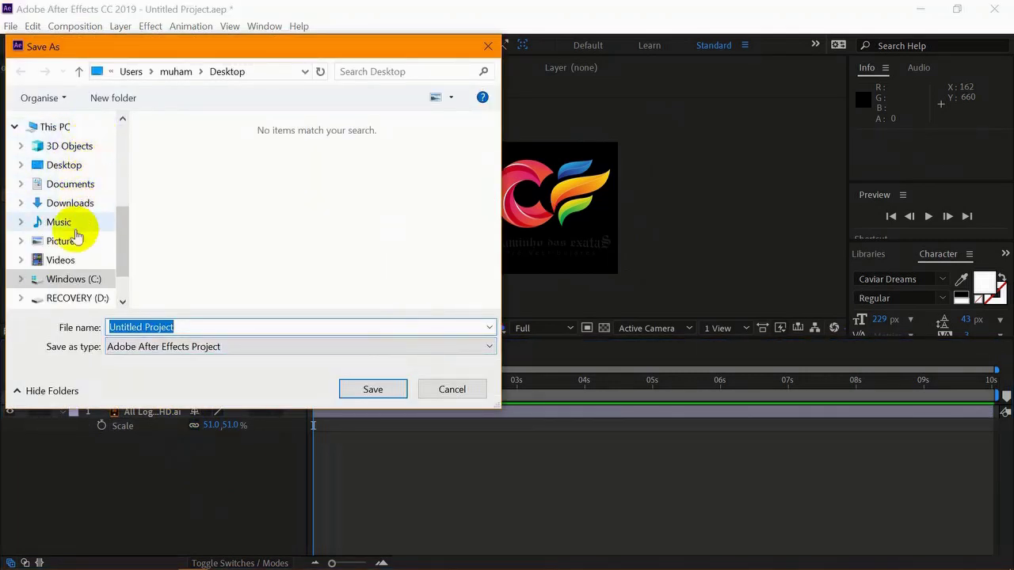
pyautogui.click(63, 164)
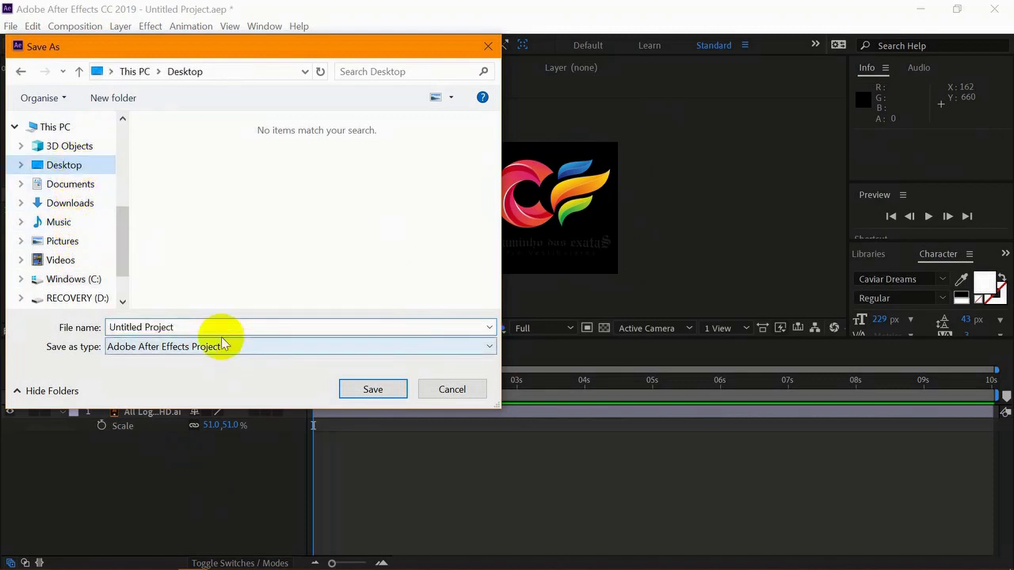
pyautogui.write('3d logo tutorial')
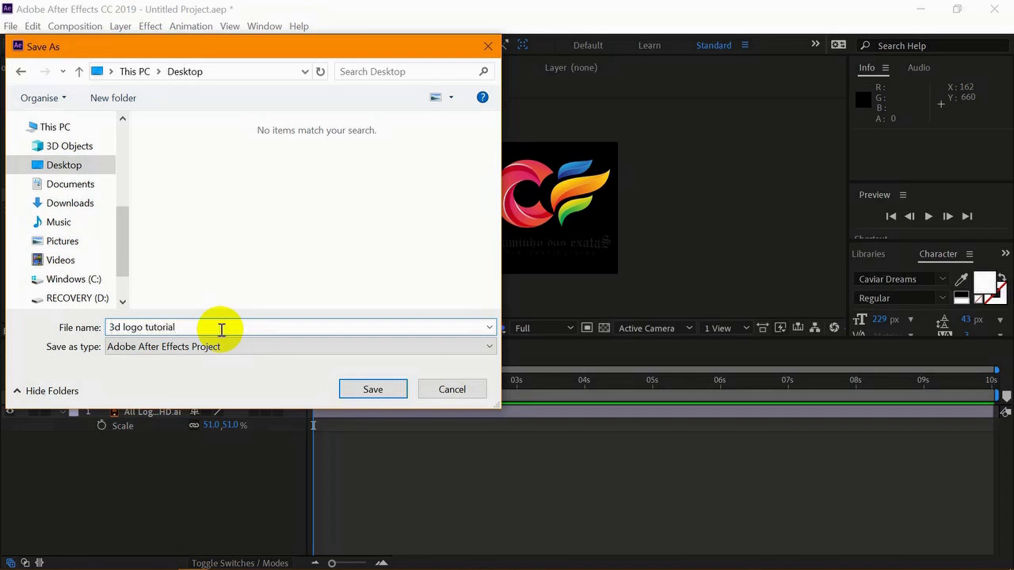
pyautogui.press('Return')
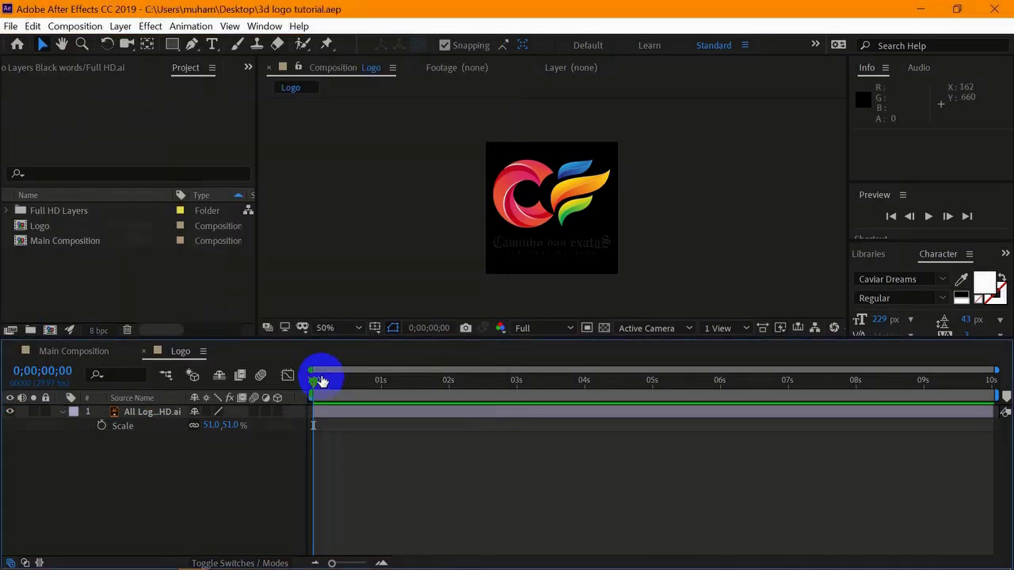
# - Add the Logo comp as layer 1 in Main Composition and toggle the transparency grid
pyautogui.click(92, 352)
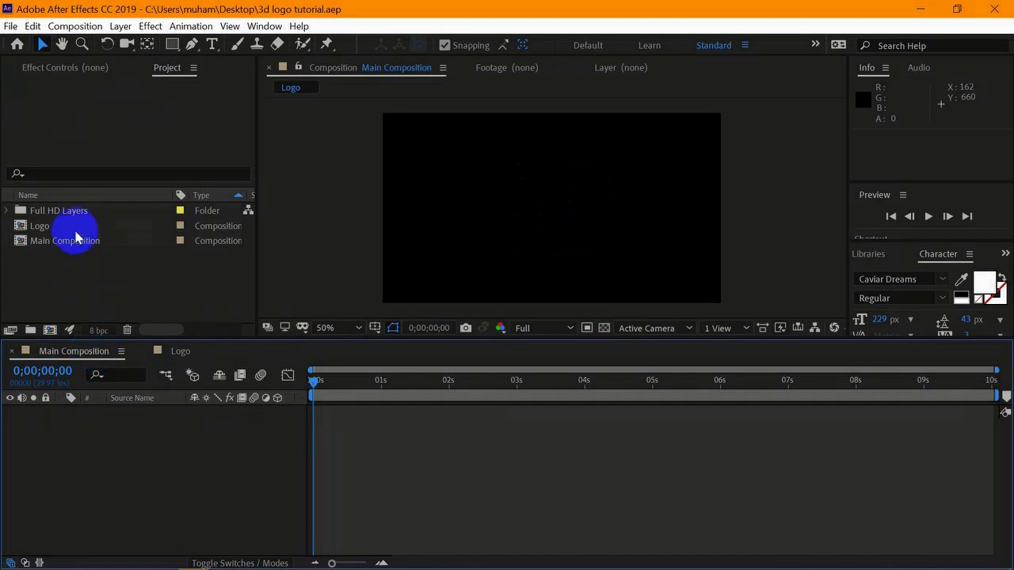
pyautogui.moveTo(79, 229); pyautogui.dragTo(100, 414)
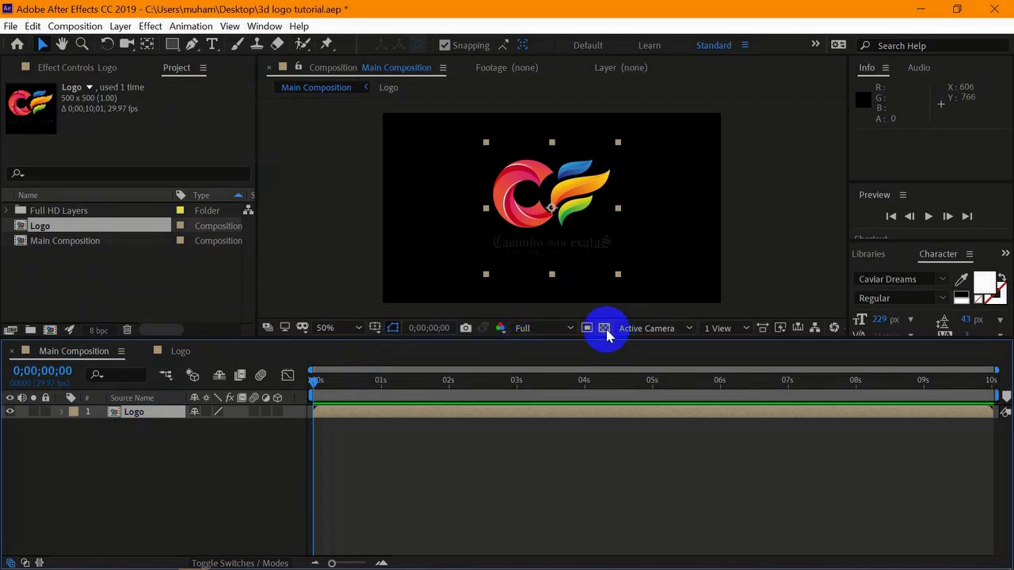
pyautogui.click(605, 330)
pyautogui.click(606, 331)
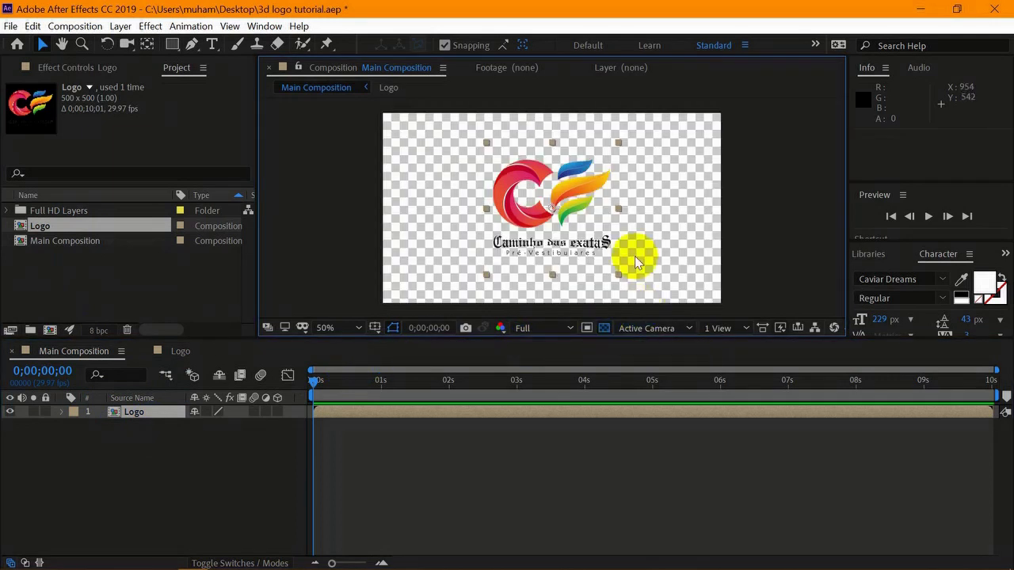
pyautogui.click(172, 459)
pyautogui.rightClick(173, 456)
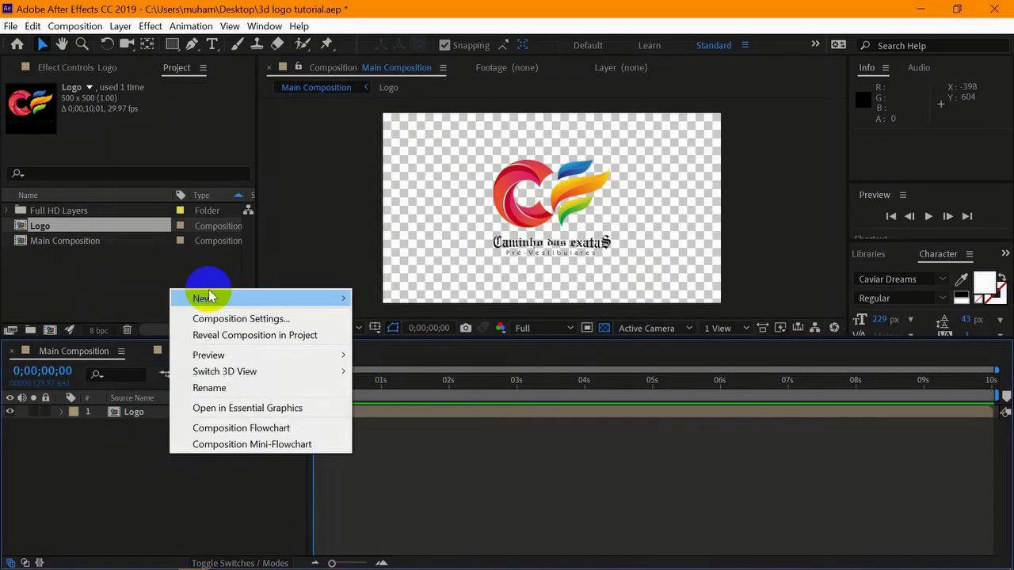
pyautogui.moveTo(208, 298)
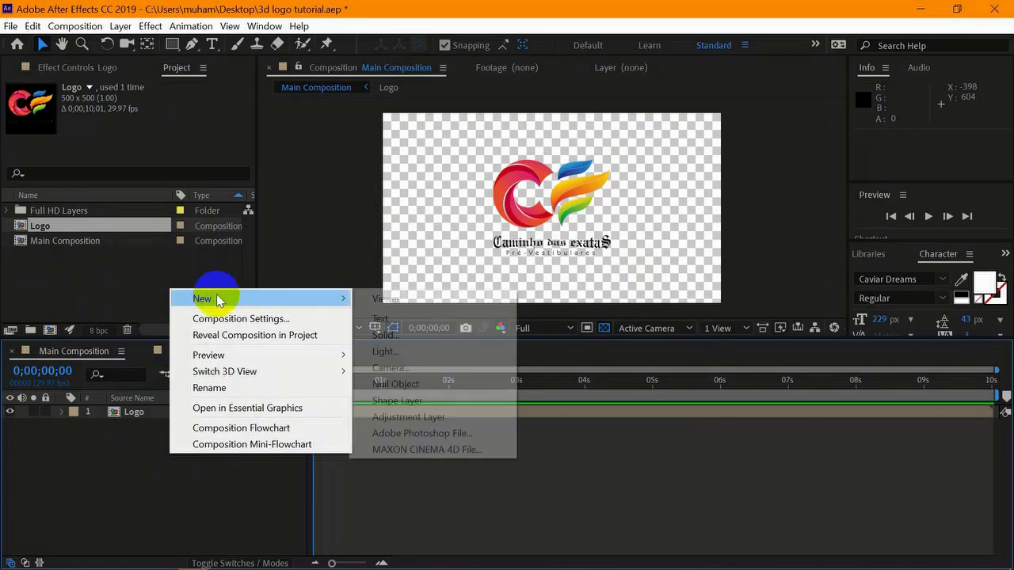
# - Create a white solid and move it beneath the Logo layer
pyautogui.click(423, 335)
pyautogui.click(499, 380)
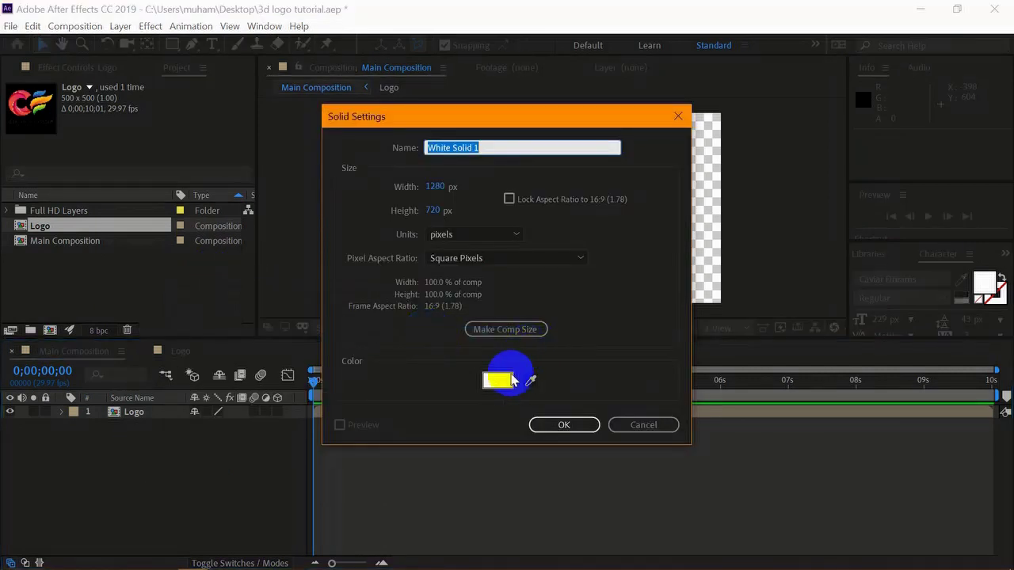
pyautogui.click(563, 425)
pyautogui.moveTo(151, 413); pyautogui.dragTo(162, 448)
# - Apply Gradient Ramp to the white solid from Effects & Presets
pyautogui.hotkey('ctrl', '5')
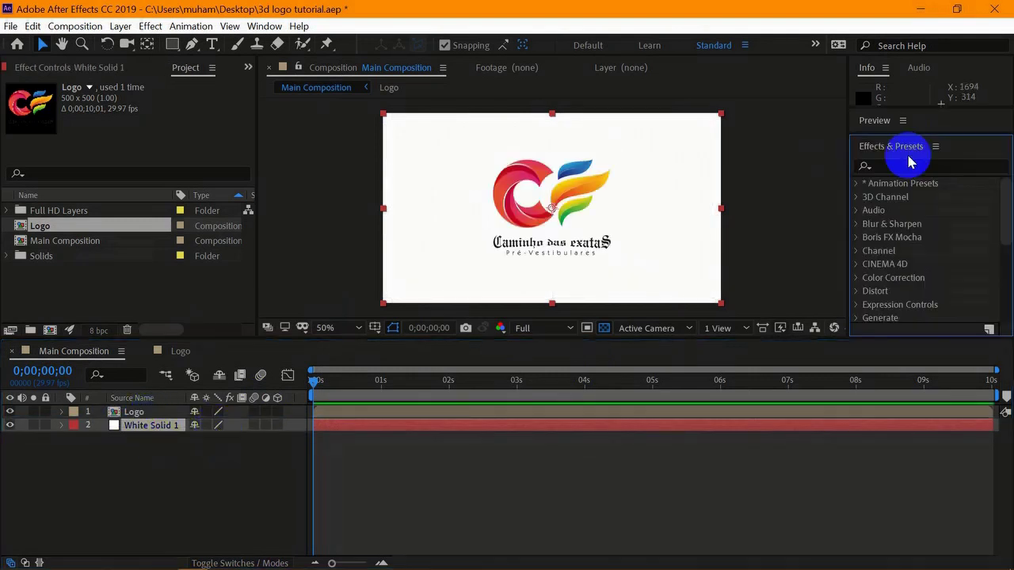
pyautogui.click(905, 165)
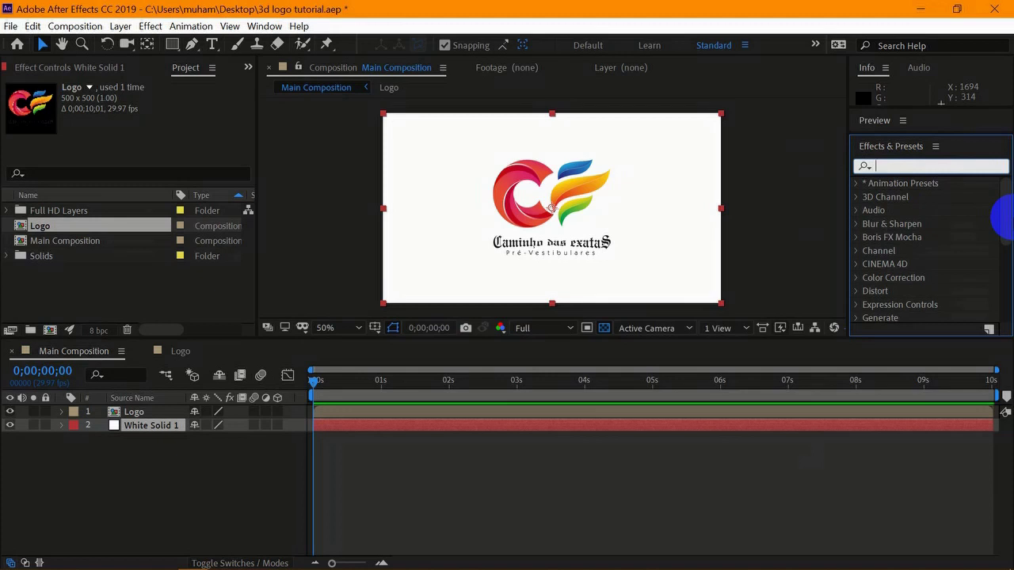
pyautogui.write('gradient')
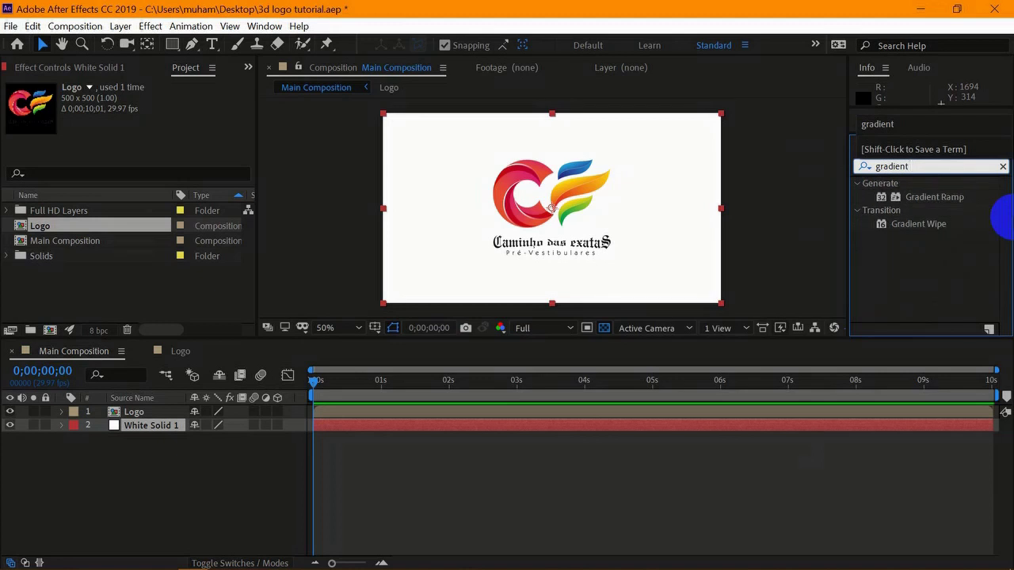
pyautogui.doubleClick(936, 197)
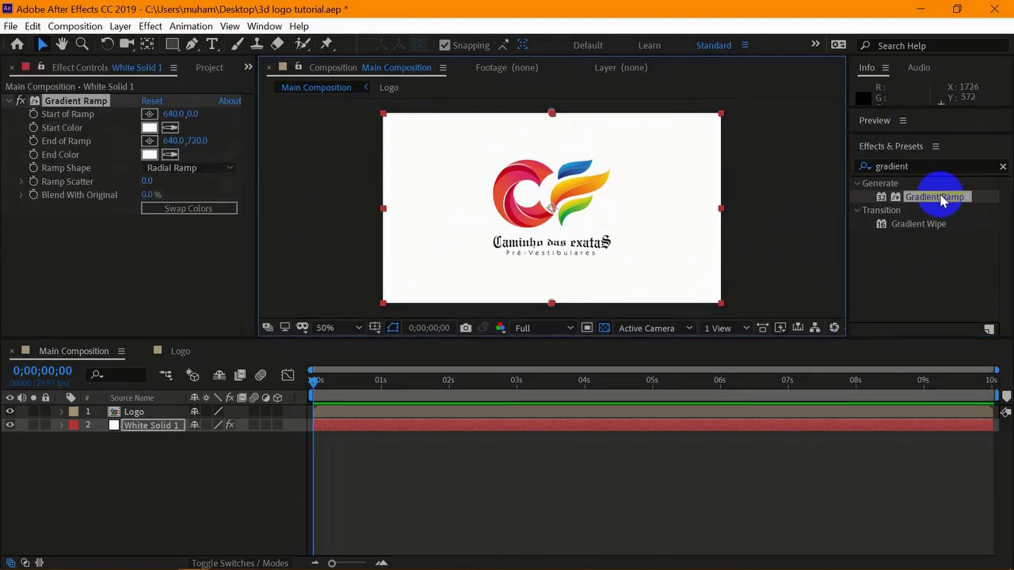
# - Keep only Gradient Ramp 2, swap its colours and set the shape to Radial Ramp
pyautogui.moveTo(941, 202); pyautogui.dragTo(706, 228)
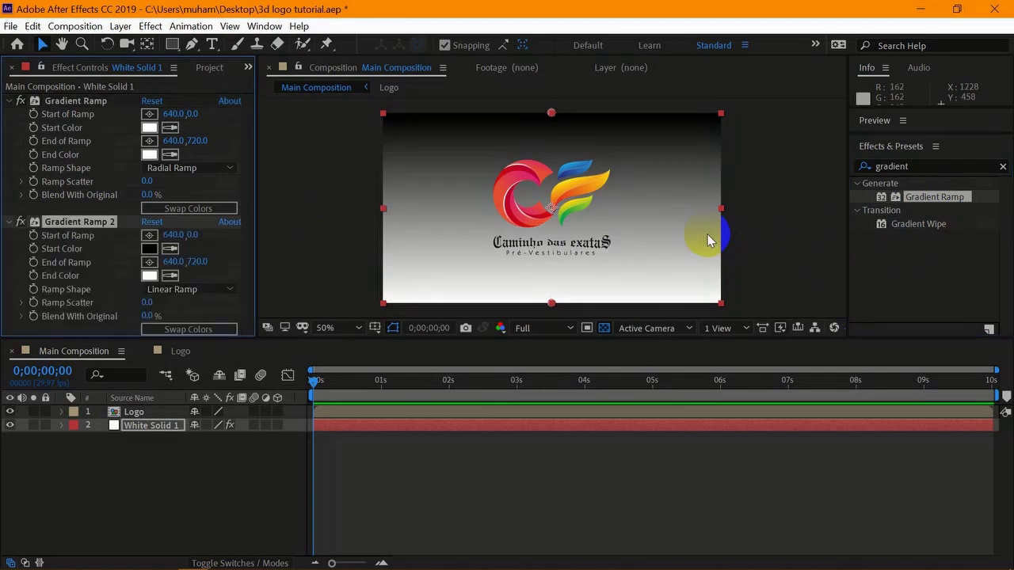
pyautogui.click(56, 105)
pyautogui.press('Delete')
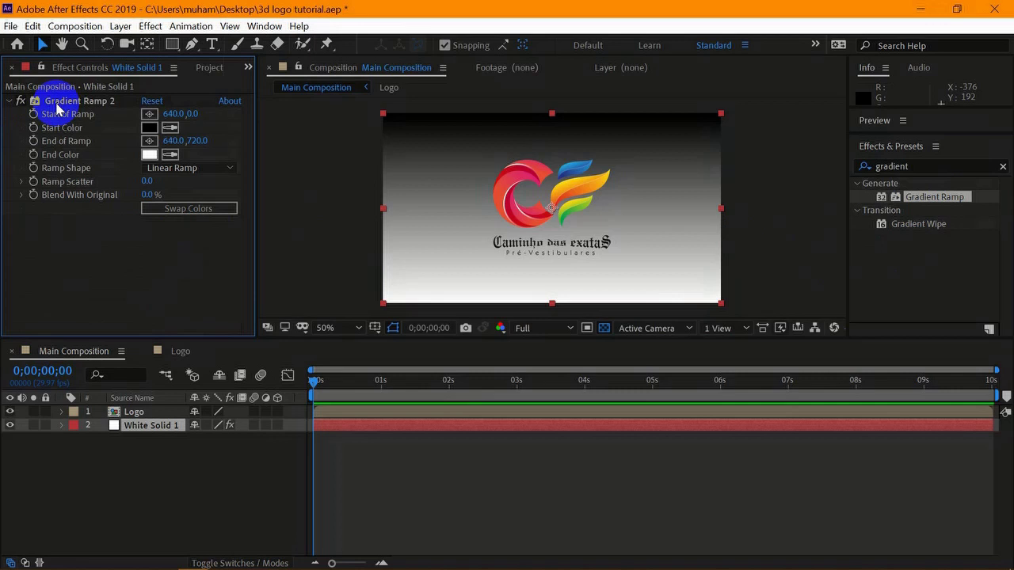
pyautogui.click(175, 208)
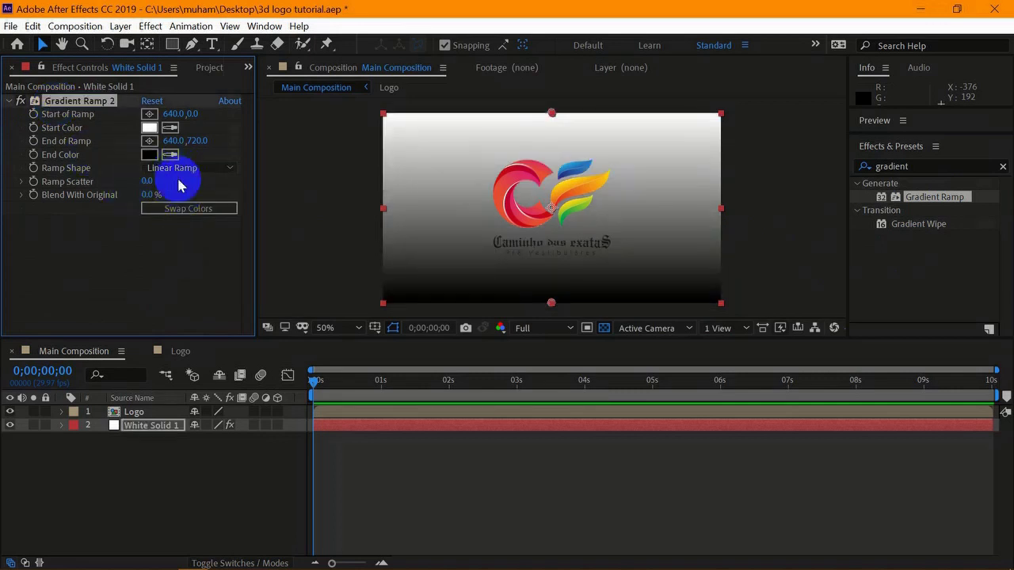
pyautogui.click(194, 169)
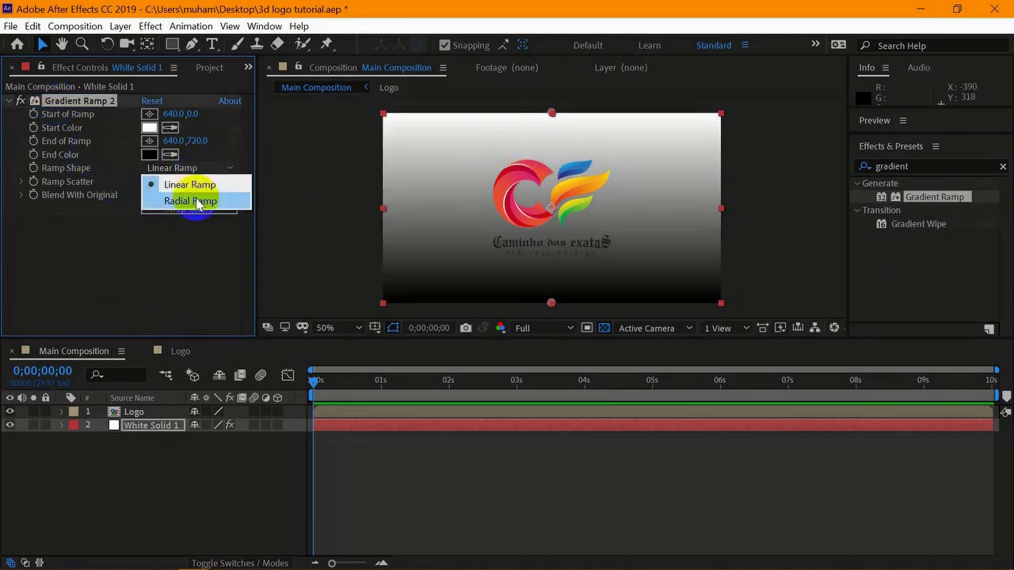
pyautogui.click(196, 201)
# - Move the Start of Ramp onto the logo and widen End of Ramp to -194.0,816.0
pyautogui.click(546, 111)
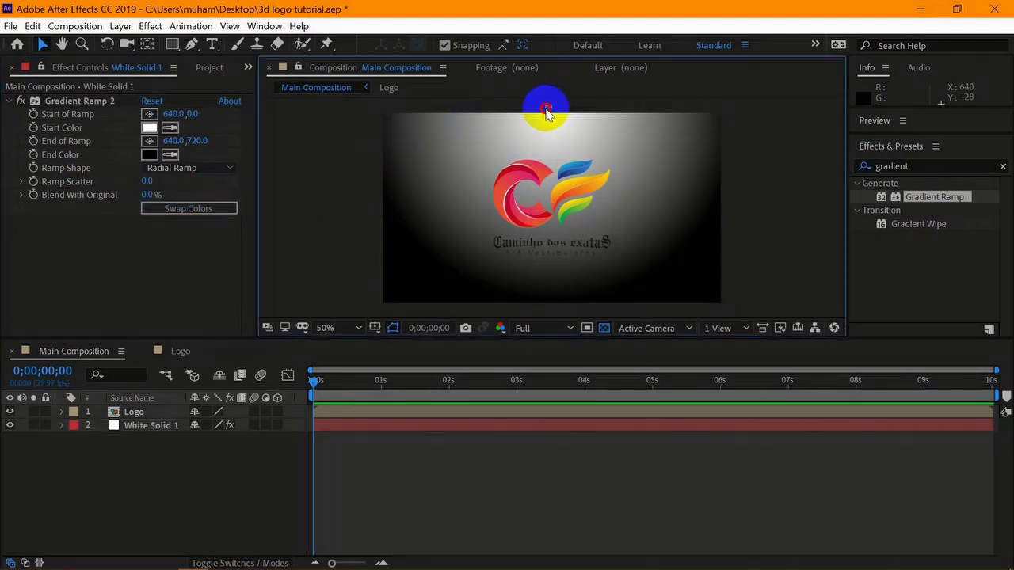
pyautogui.click(548, 116)
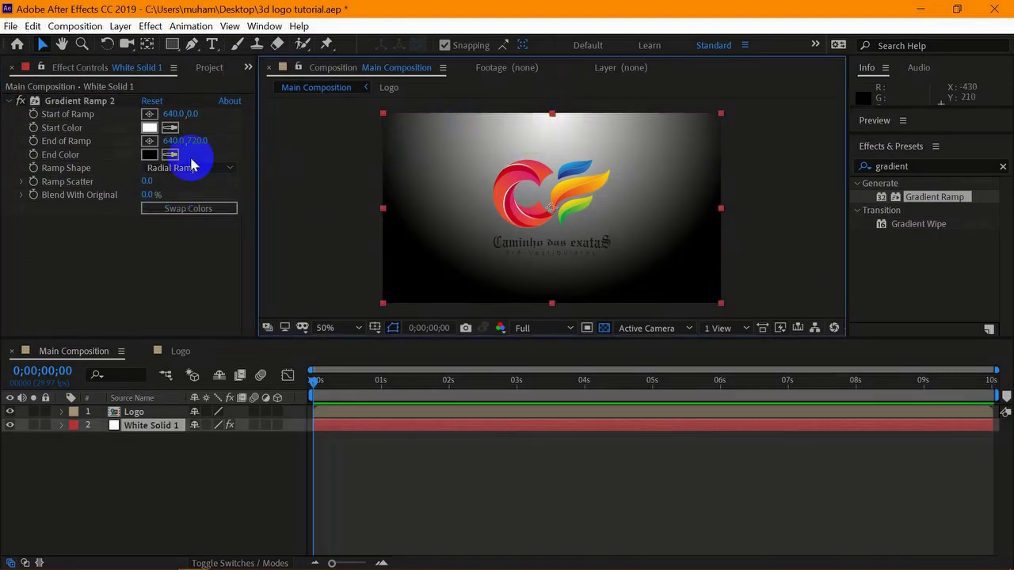
pyautogui.click(79, 100)
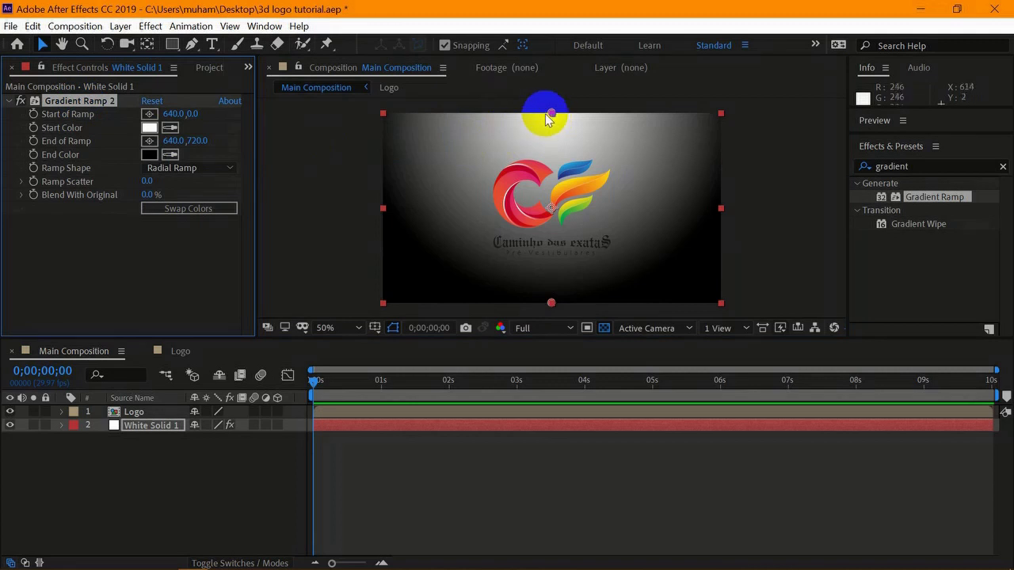
pyautogui.moveTo(546, 115); pyautogui.dragTo(553, 199)
pyautogui.moveTo(571, 304); pyautogui.dragTo(334, 329)
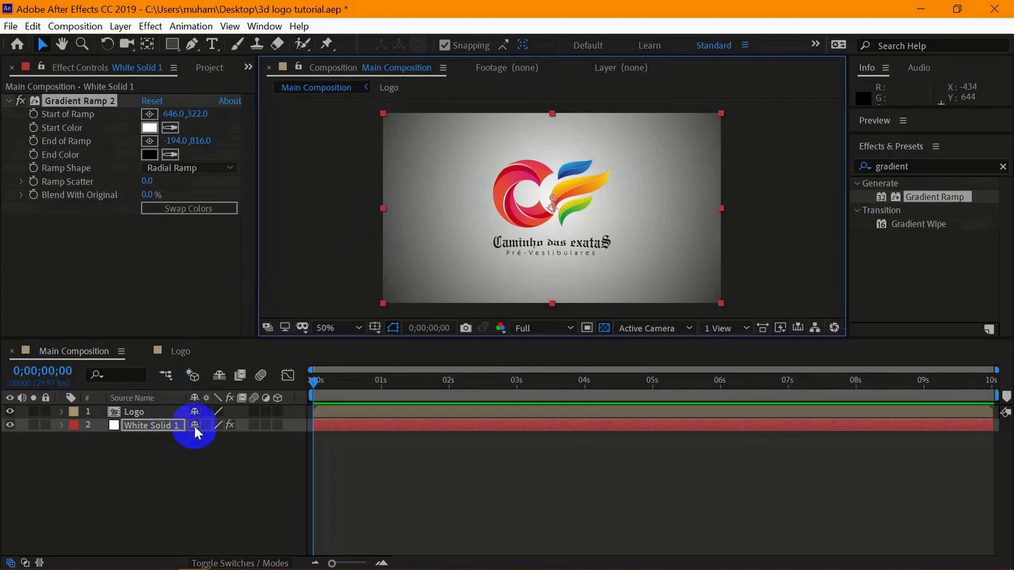
# - Change the gradient's end colour to grey
pyautogui.click(149, 154)
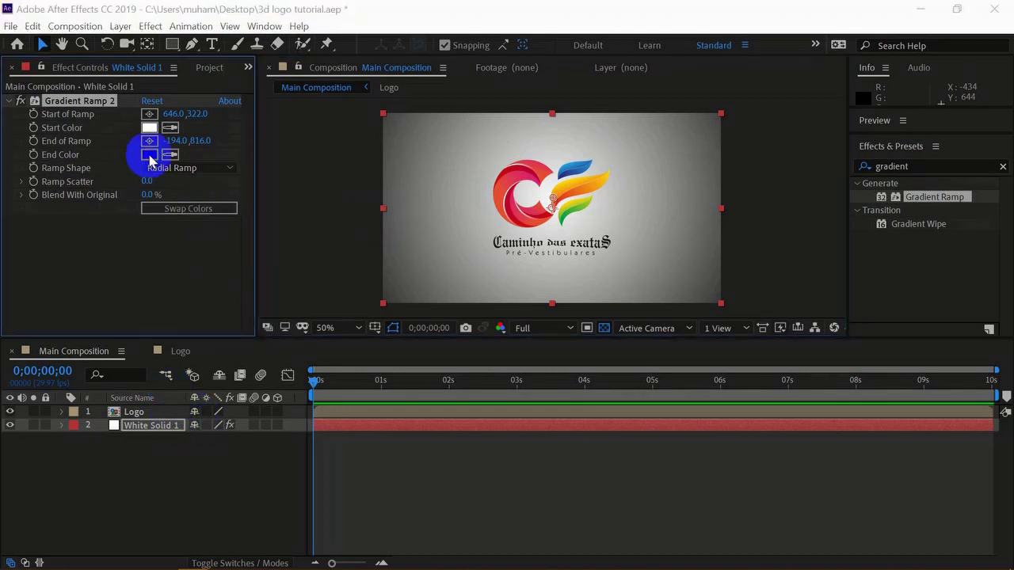
pyautogui.moveTo(631, 273); pyautogui.dragTo(621, 297)
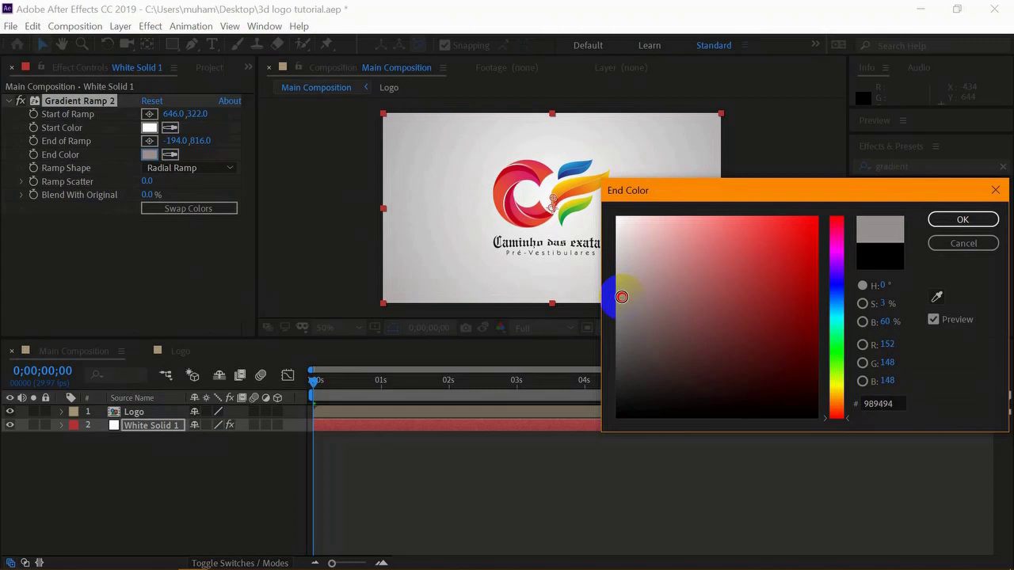
pyautogui.click(936, 221)
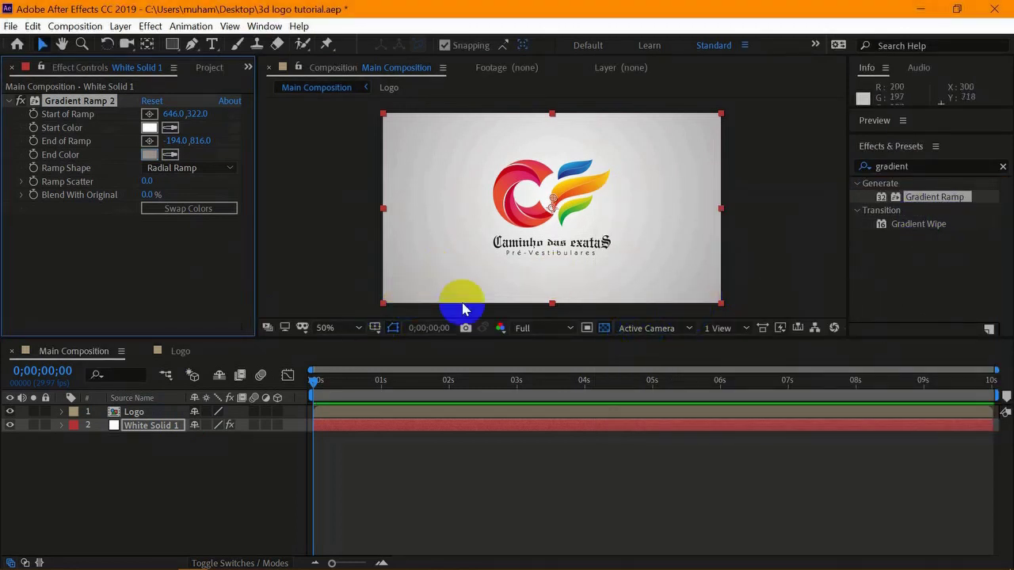
# - Pull End of Ramp in to -14.0,710.0 to darken the background edges
pyautogui.moveTo(544, 342); pyautogui.dragTo(543, 373)
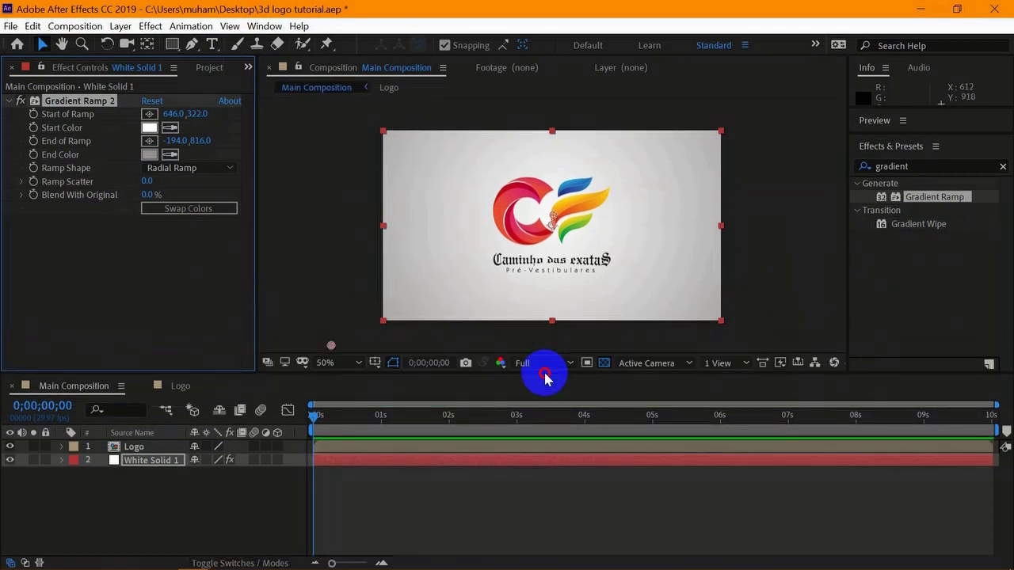
pyautogui.moveTo(332, 346); pyautogui.dragTo(380, 321)
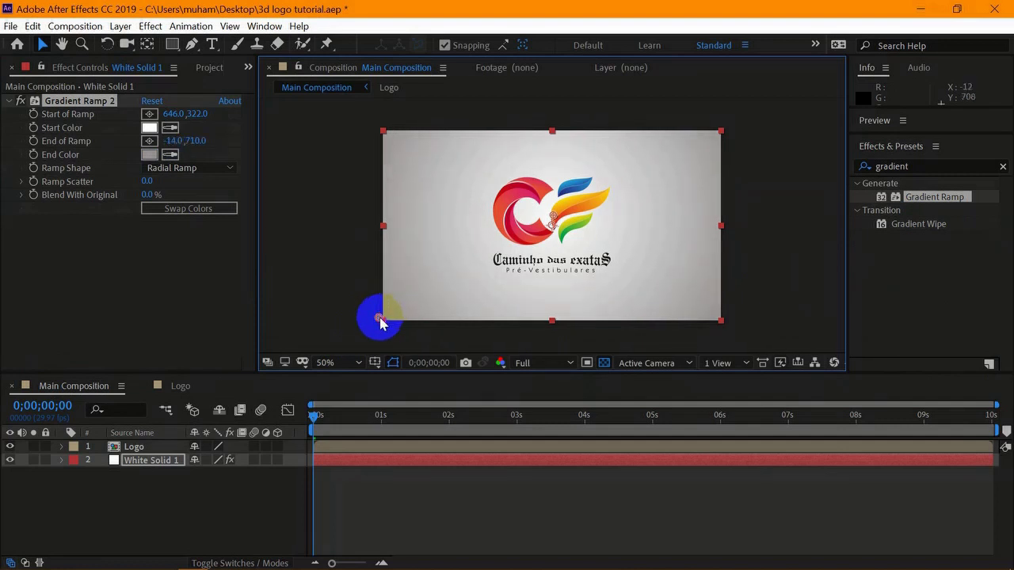
pyautogui.click(343, 311)
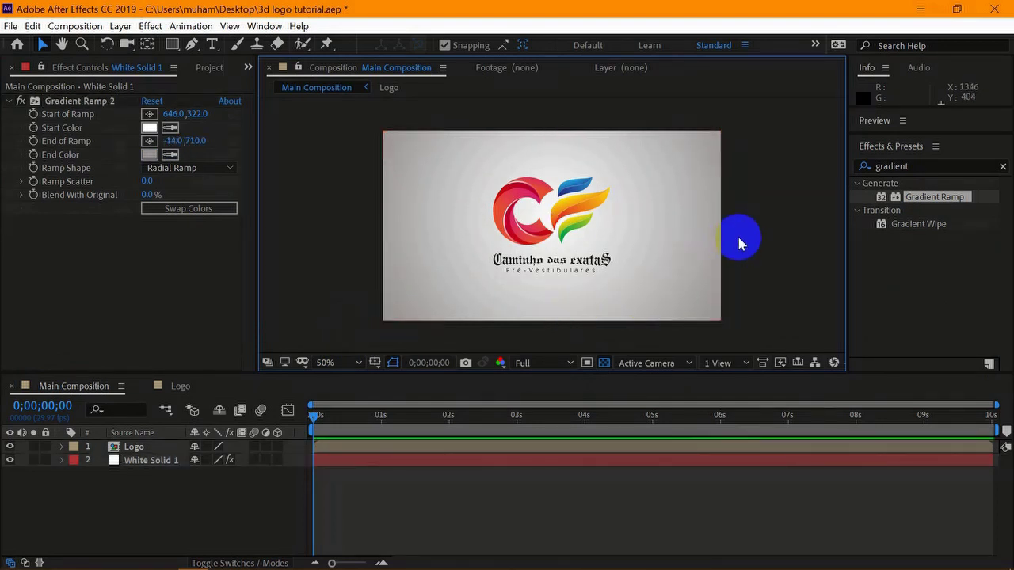
pyautogui.hotkey('ctrl', 'Down')
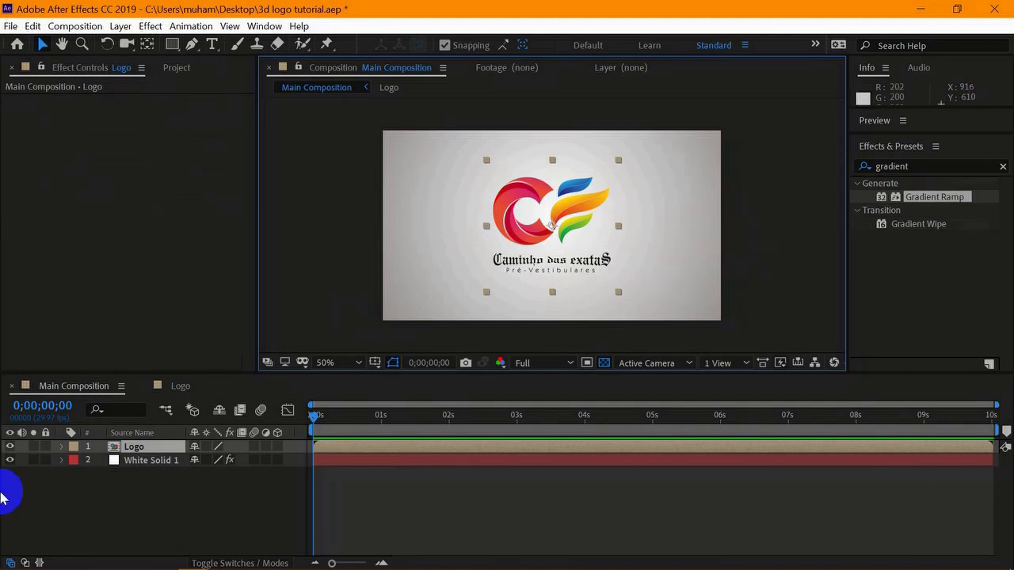
# - Give the Logo layer's Position the expression [position[0], position[1], index]
pyautogui.click(129, 449)
pyautogui.press('p')
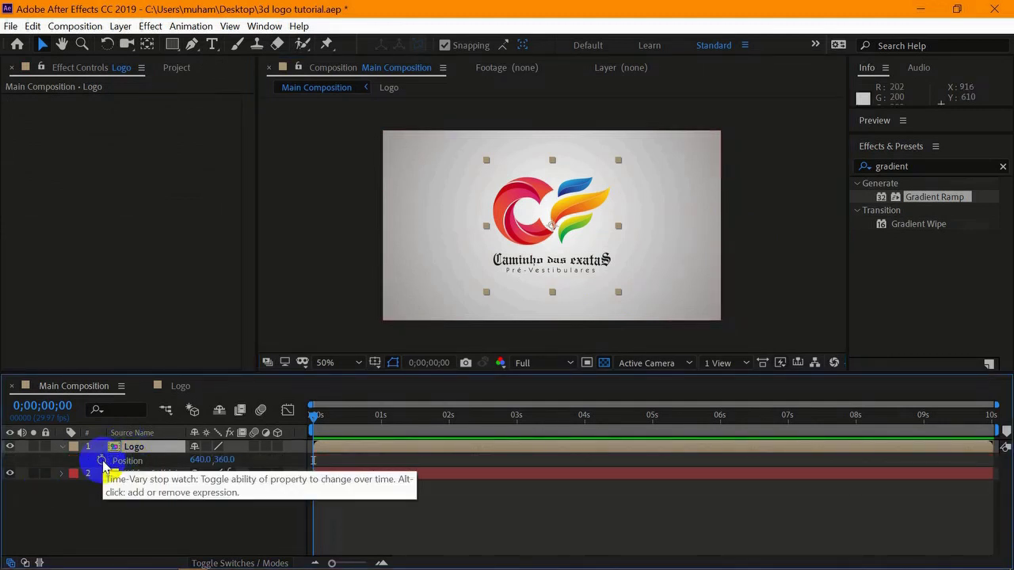
pyautogui.keyDown('alt'); pyautogui.click(101, 461); pyautogui.keyUp('alt')
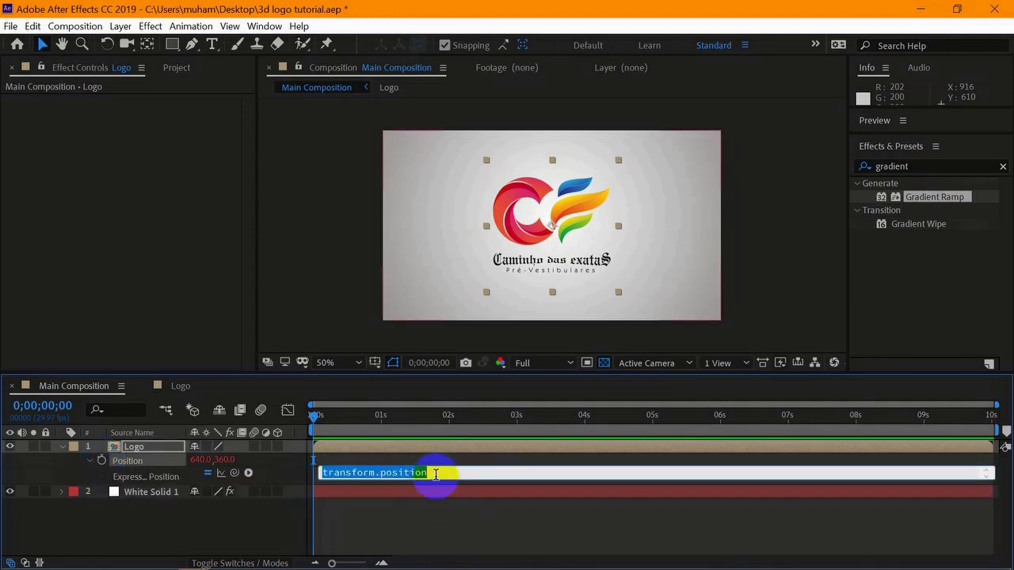
pyautogui.press('BackSpace')
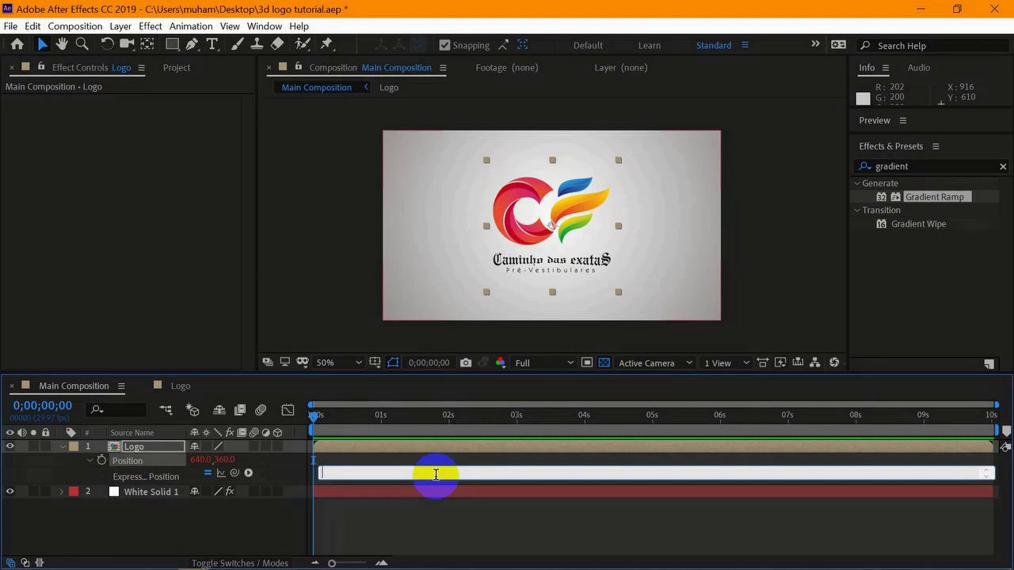
pyautogui.write('[position[0], position[1], index')
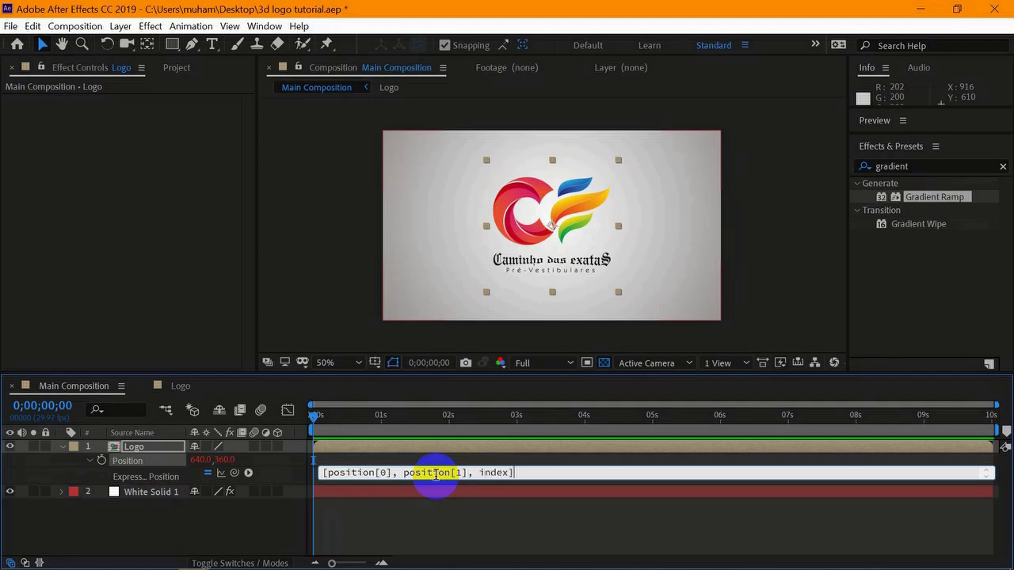
pyautogui.click(161, 450)
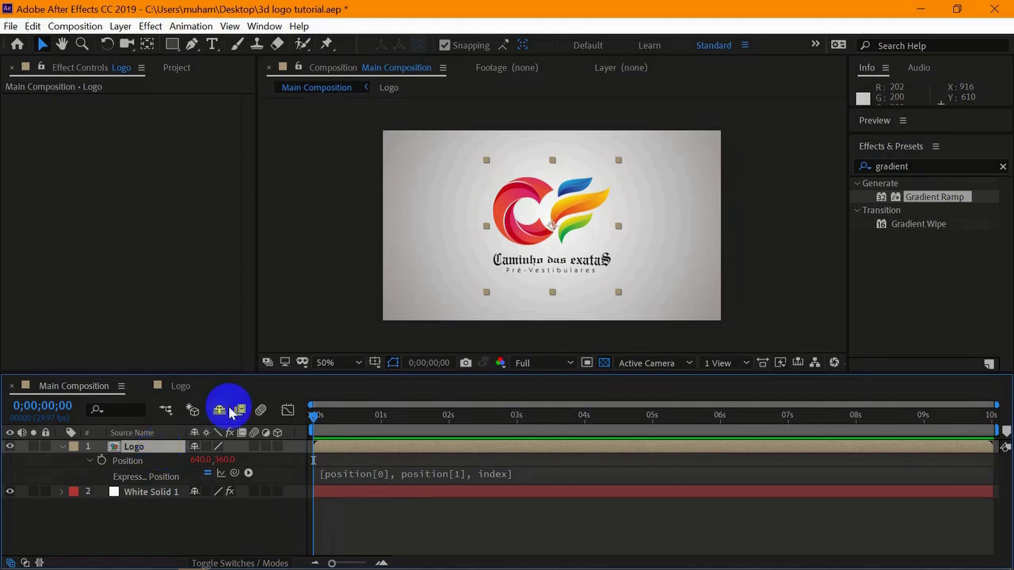
# - Switch the Logo layer to 3D, scale it down slightly, and make a first duplicate
pyautogui.click(278, 447)
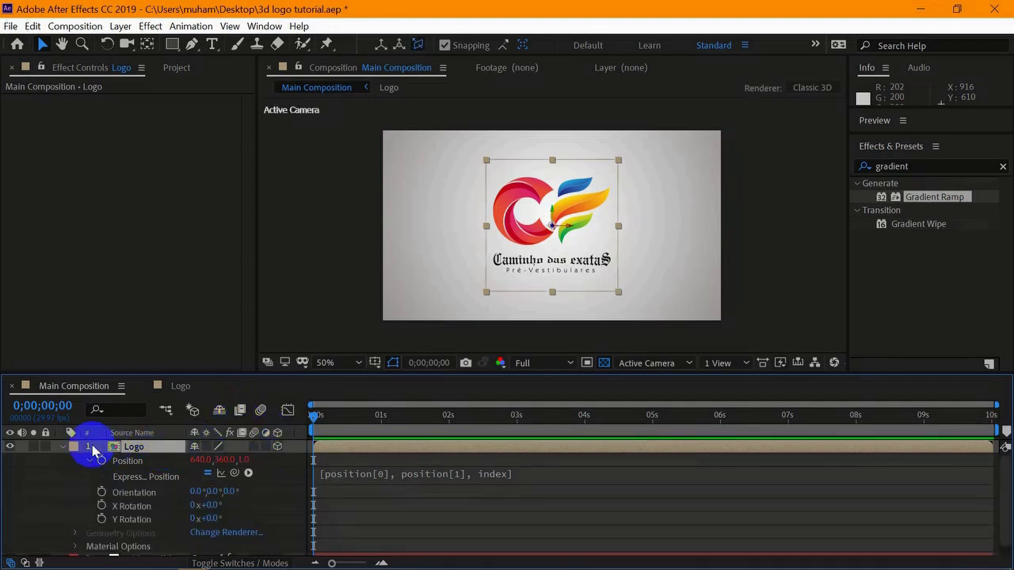
pyautogui.click(63, 447)
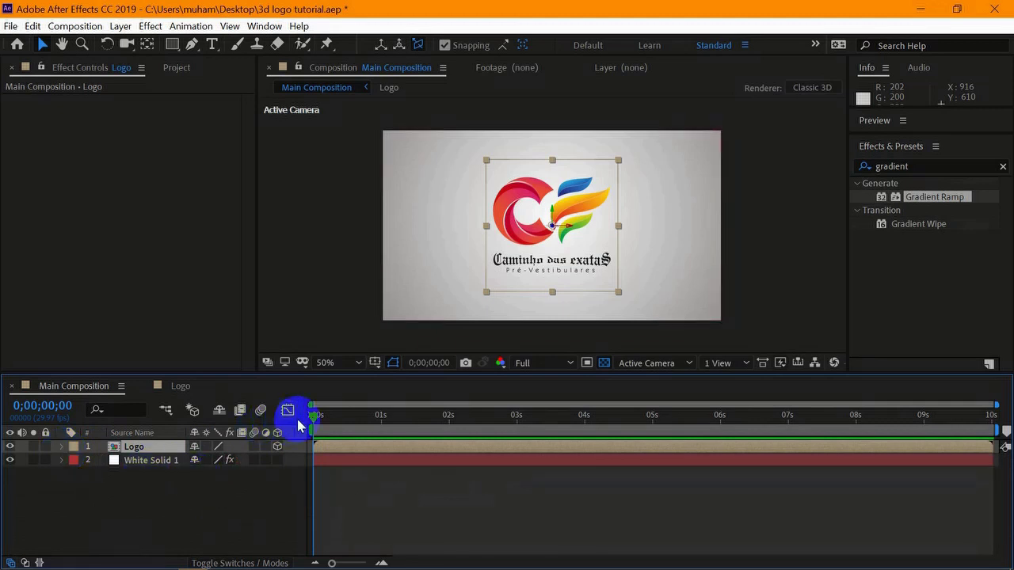
pyautogui.moveTo(618, 166); pyautogui.dragTo(605, 175)
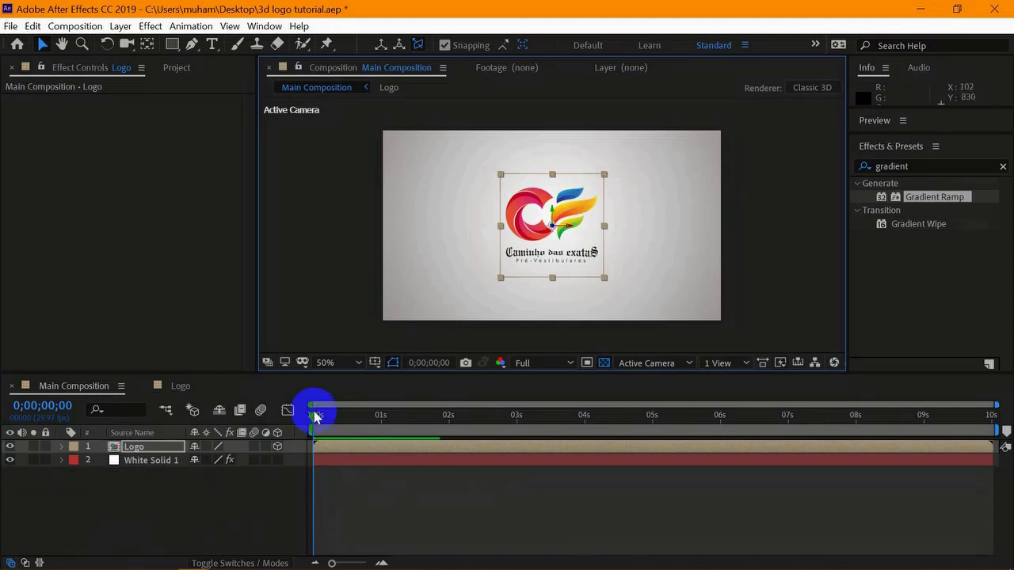
pyautogui.click(145, 453)
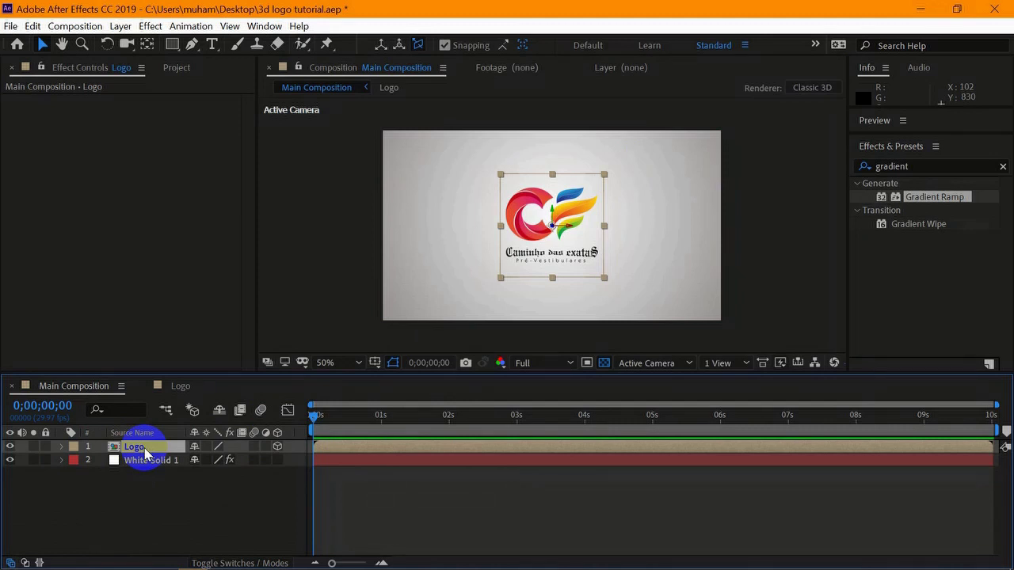
pyautogui.hotkey('ctrl', 'd')
pyautogui.hotkey('ctrl', 'd')
pyautogui.hotkey('ctrl', 'd')
pyautogui.hotkey('ctrl', 'd')
pyautogui.hotkey('ctrl', 'd')
pyautogui.hotkey('ctrl', 'd')
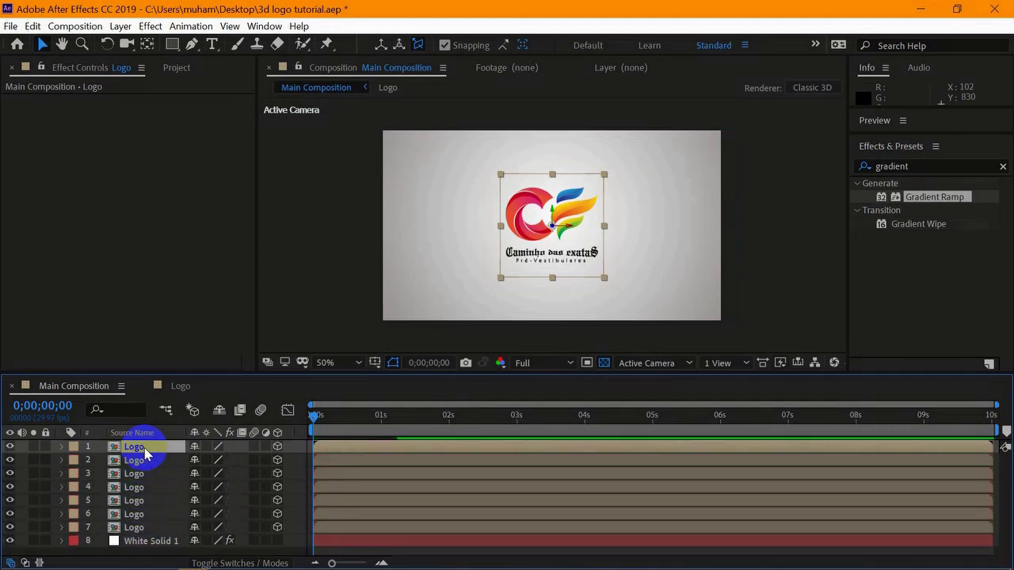
# - Duplicate Logo up to 26 copies and apply the Exposure effect to the top Logo layer
pyautogui.hotkey('ctrl', 'd')
pyautogui.hotkey('ctrl', 'd')
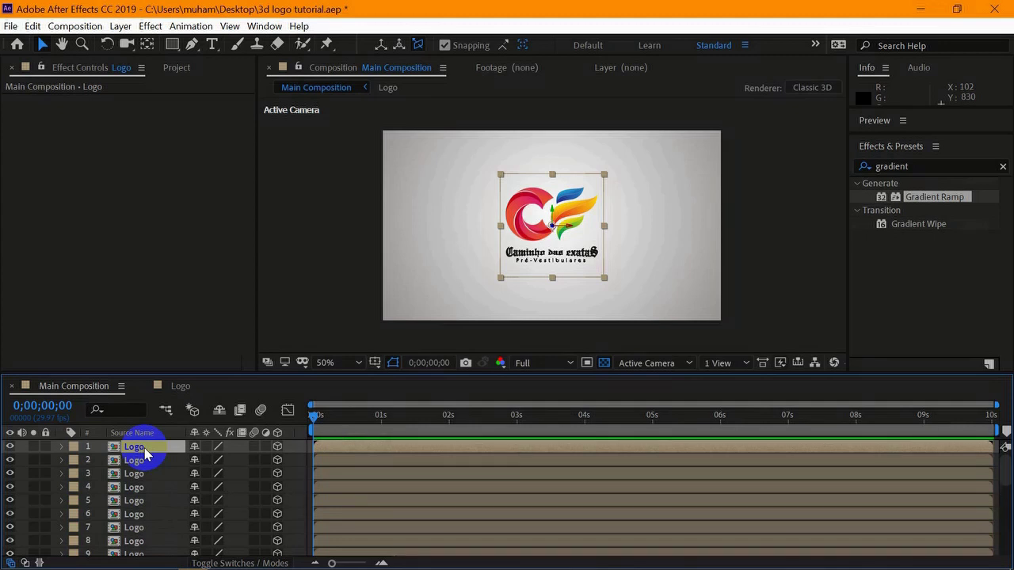
pyautogui.click(1002, 167)
pyautogui.click(939, 166)
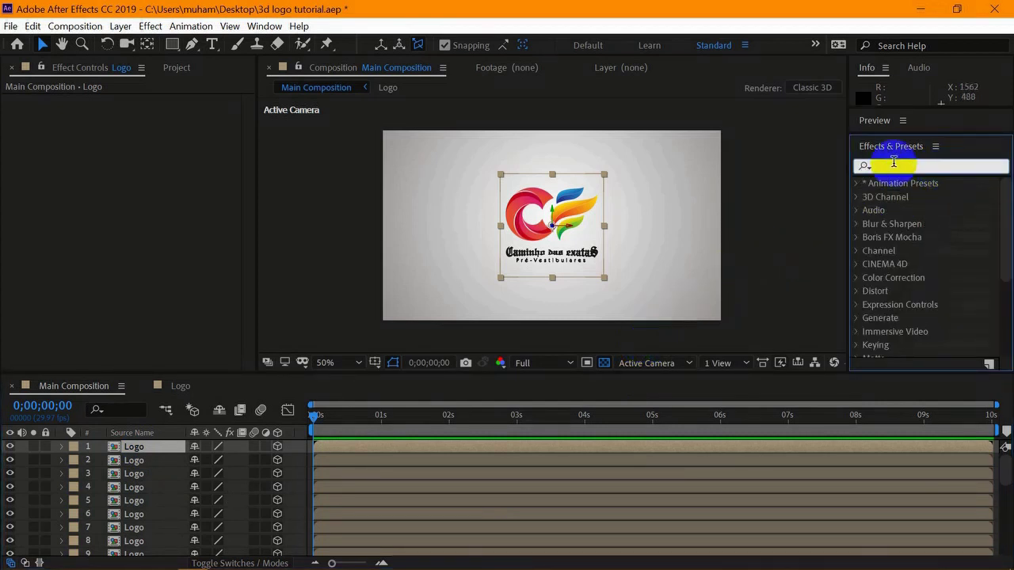
pyautogui.write('exposure')
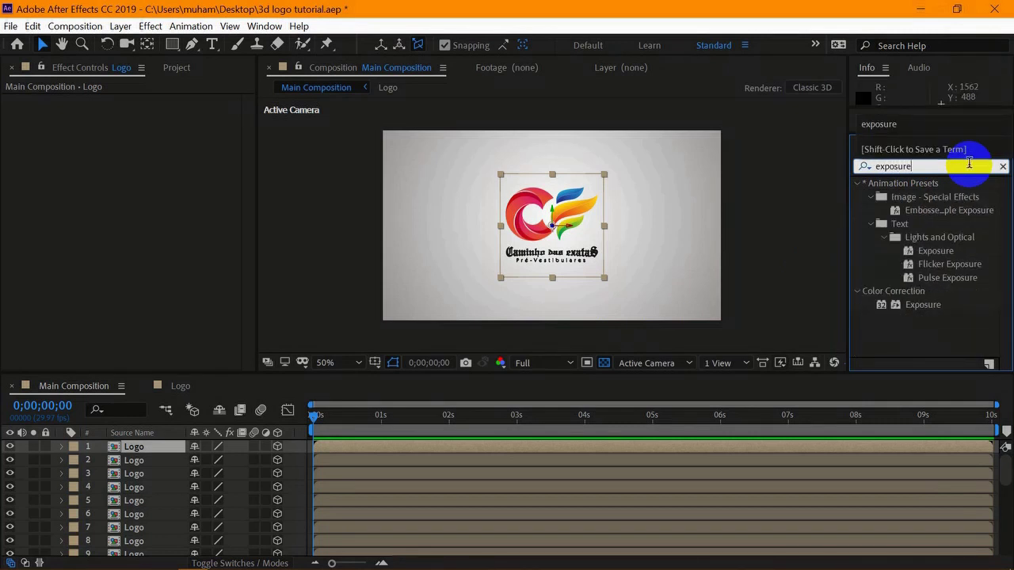
pyautogui.click(923, 304)
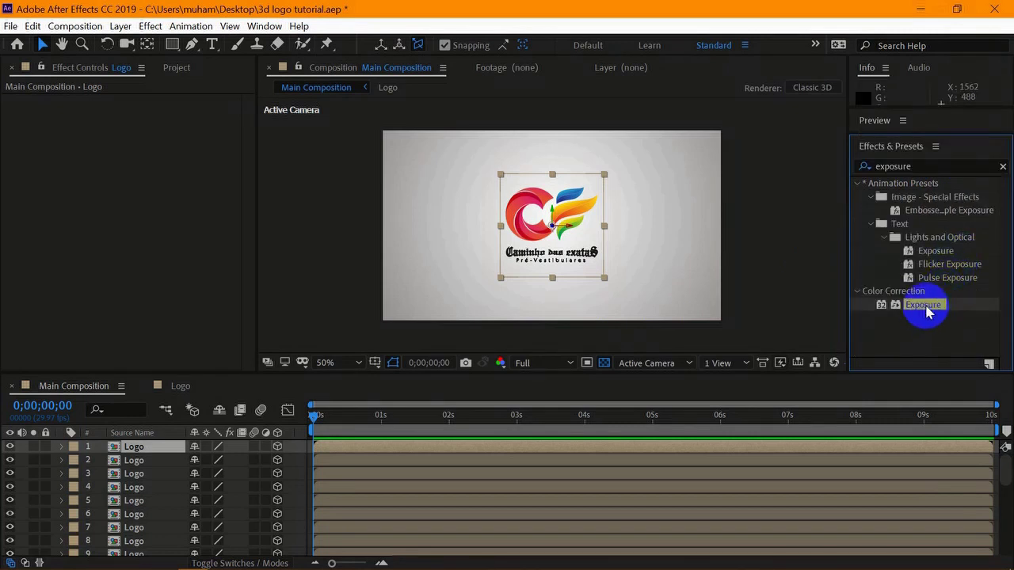
pyautogui.moveTo(928, 311); pyautogui.dragTo(135, 452)
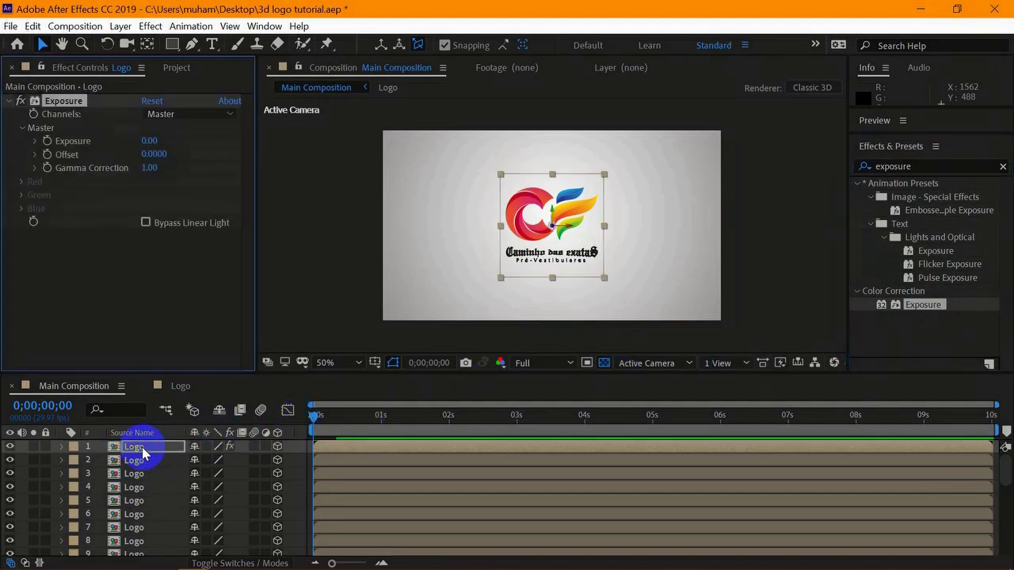
# - Set the top layer's Exposure to -1.00, then select Logo layer 26
pyautogui.click(149, 142)
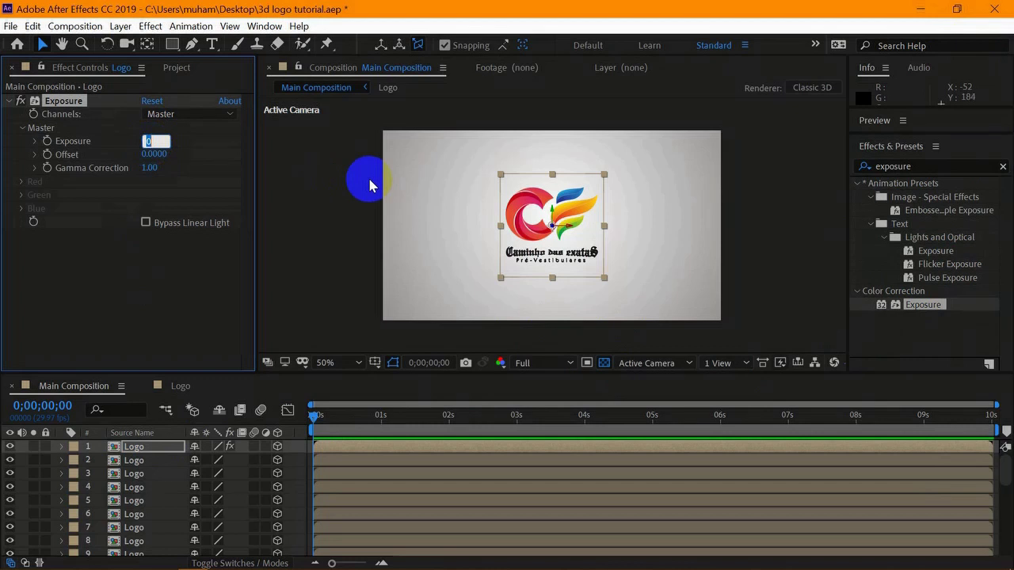
pyautogui.write('-1')
pyautogui.press('Return')
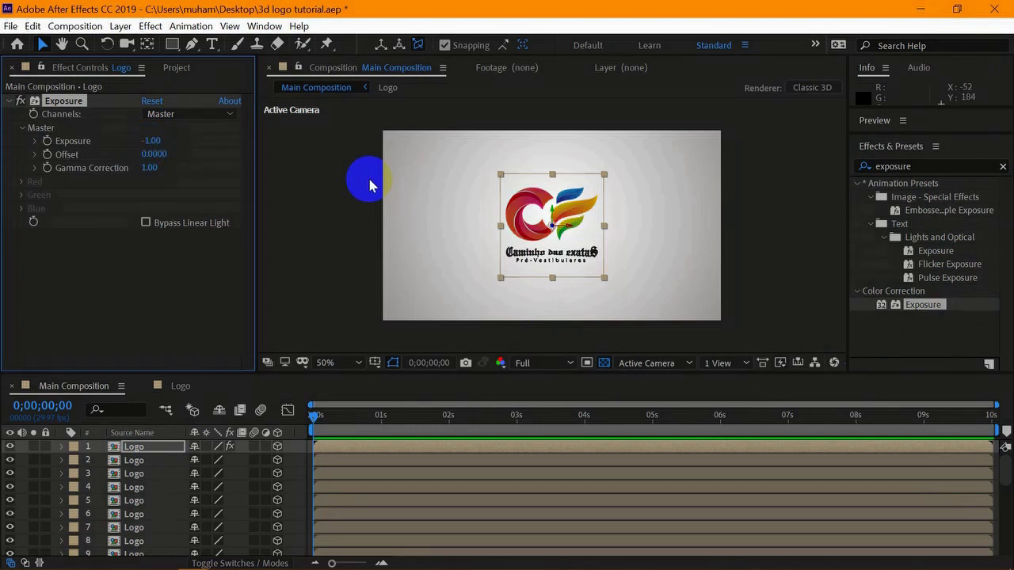
pyautogui.scroll(-6, 198, 477)
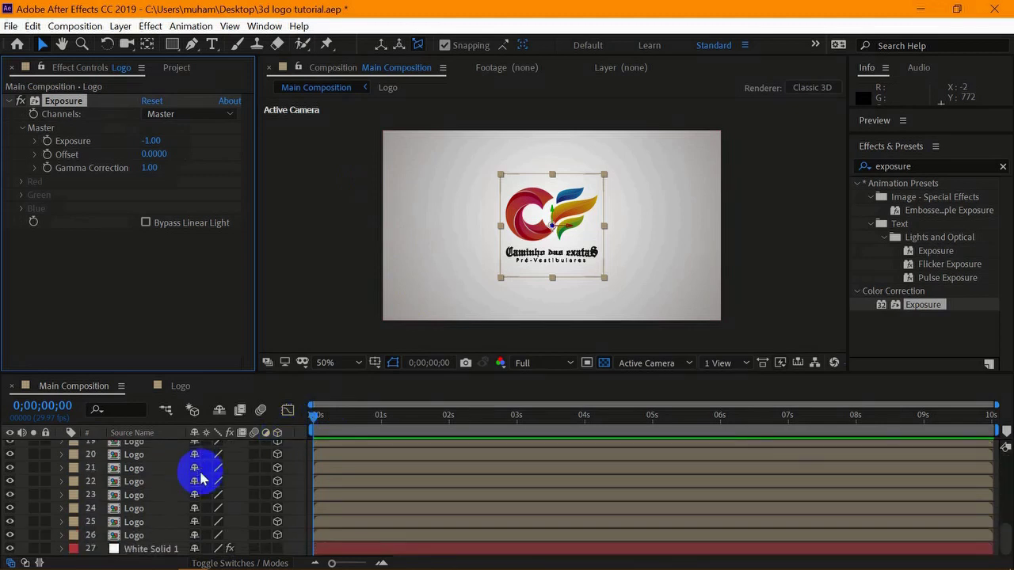
pyautogui.click(136, 536)
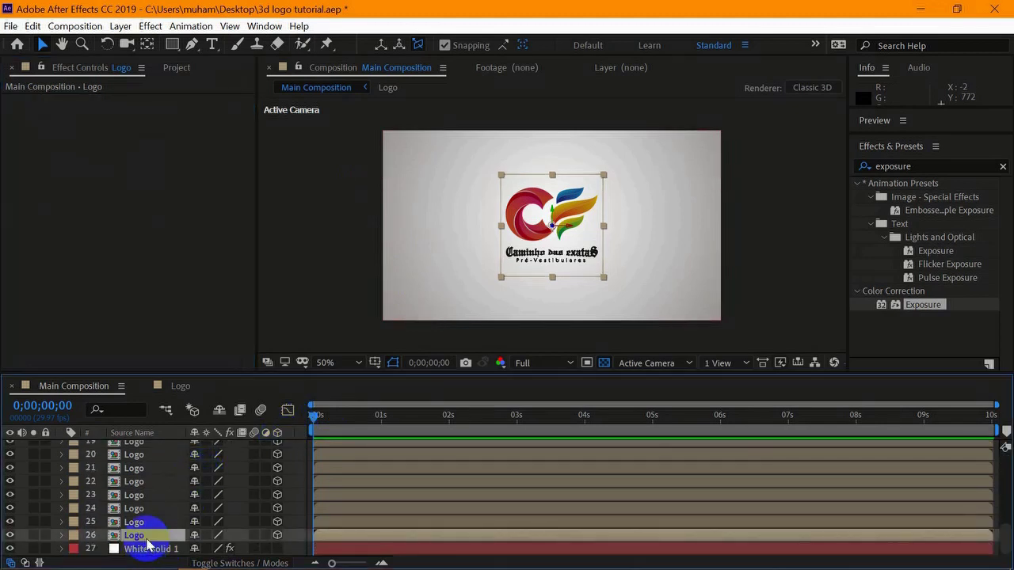
# - Apply the Drop Shadow effect to Logo layer 26
pyautogui.click(1000, 166)
pyautogui.click(951, 165)
pyautogui.write('D')
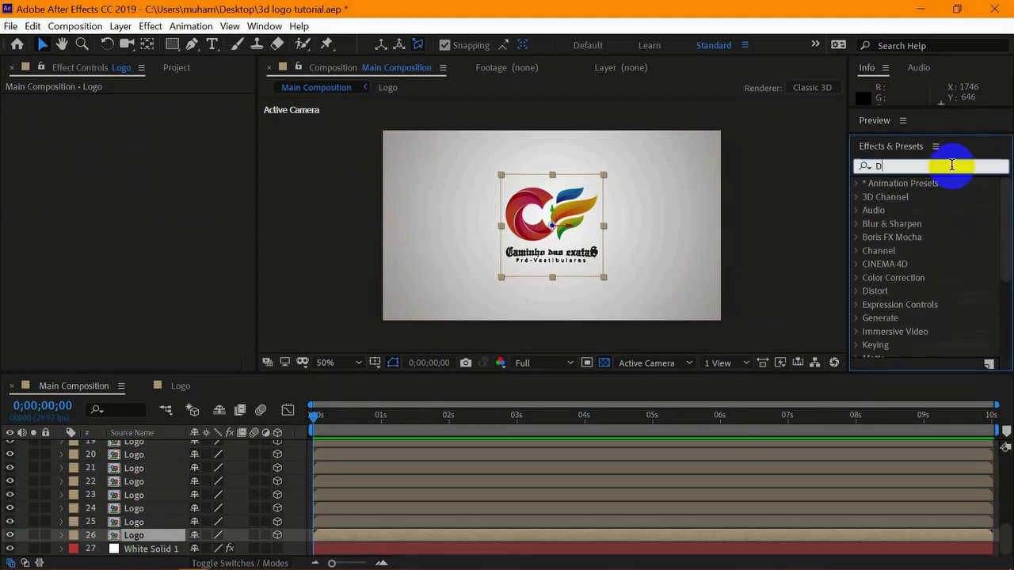
pyautogui.write('rop shadow')
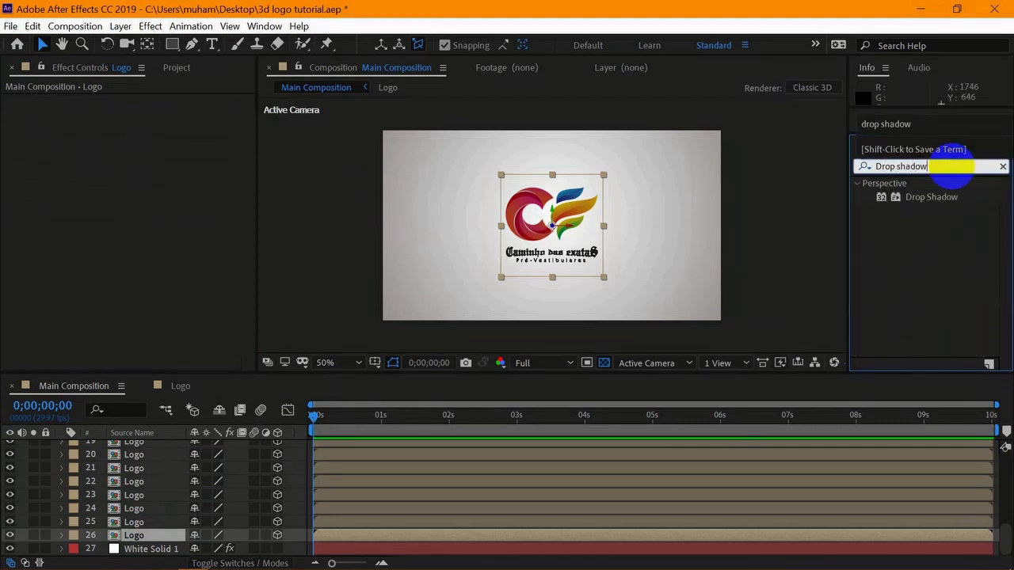
pyautogui.click(955, 196)
pyautogui.moveTo(955, 197); pyautogui.dragTo(131, 538)
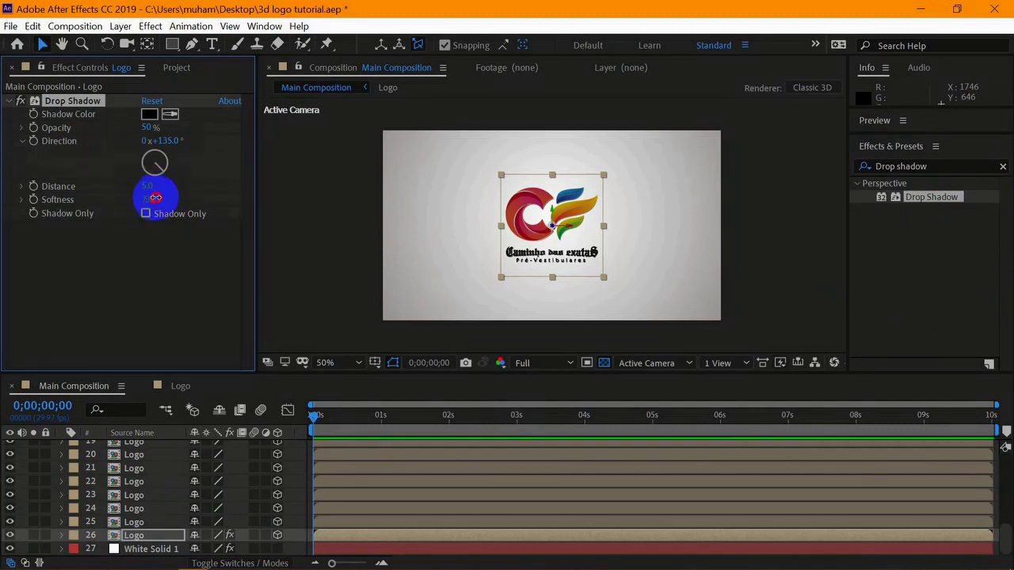
# - Raise the drop shadow's Softness to 9.0
pyautogui.moveTo(152, 197); pyautogui.dragTo(156, 197)
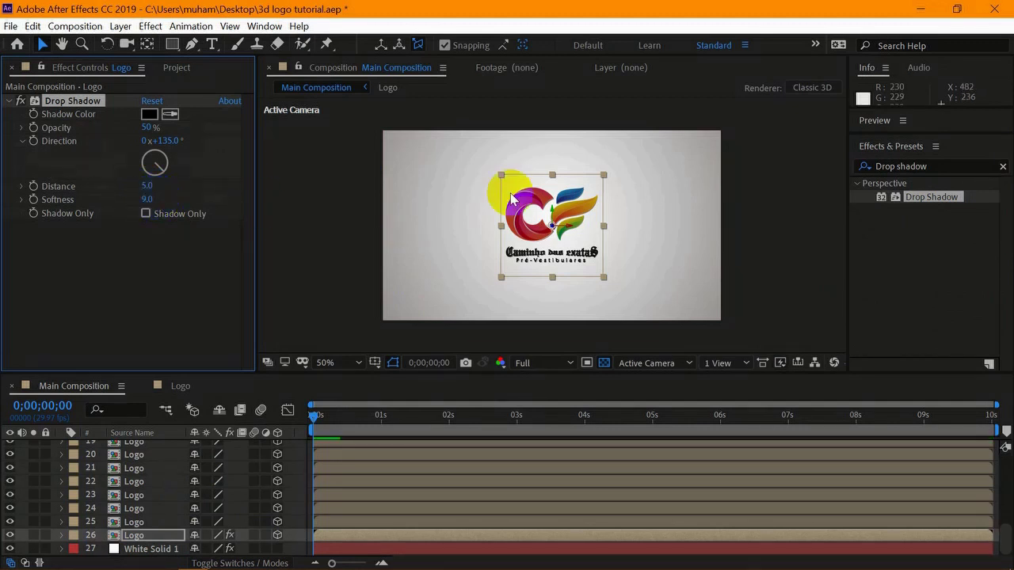
pyautogui.scroll(4, 572, 228)
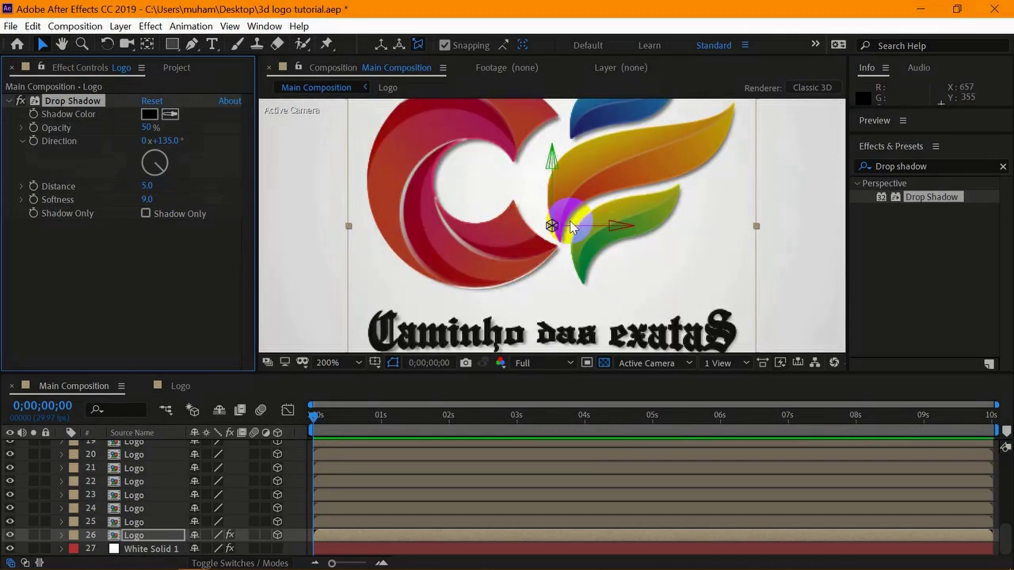
pyautogui.scroll(-4, 572, 228)
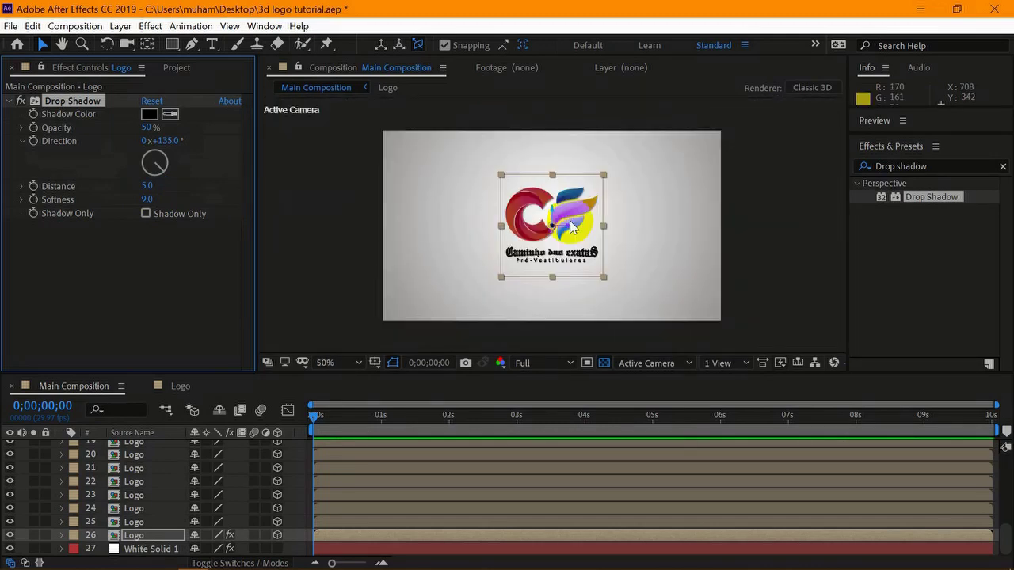
# - Select the top Logo layer to show its Exposure settings at -1.00
pyautogui.click(136, 524)
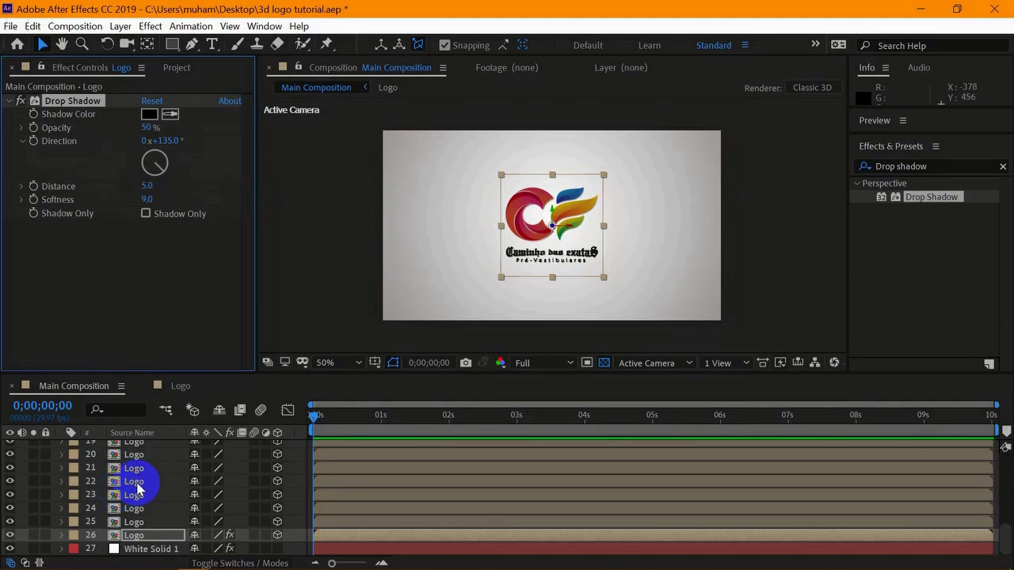
pyautogui.scroll(6, 140, 493)
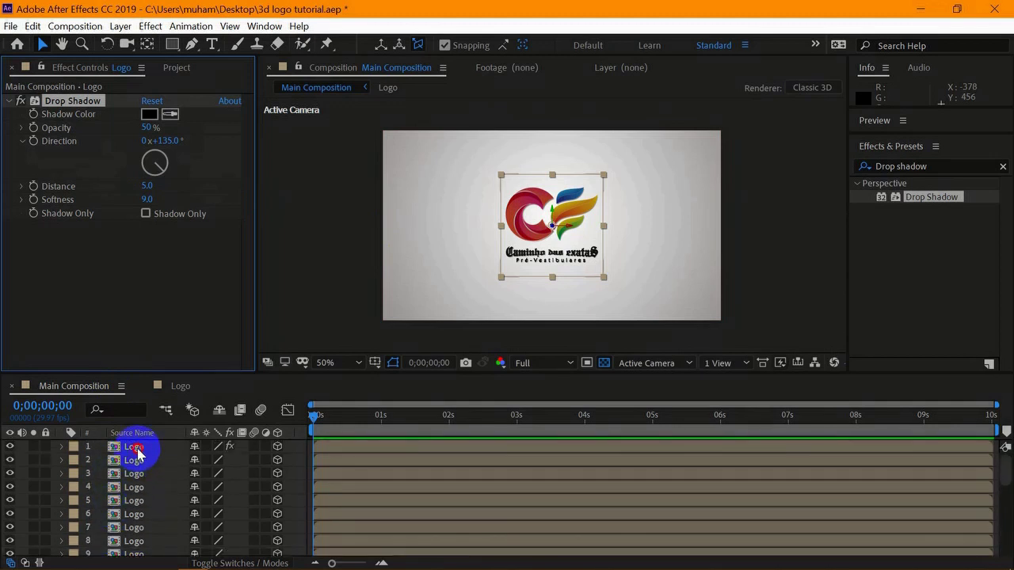
pyautogui.click(133, 446)
pyautogui.click(215, 304)
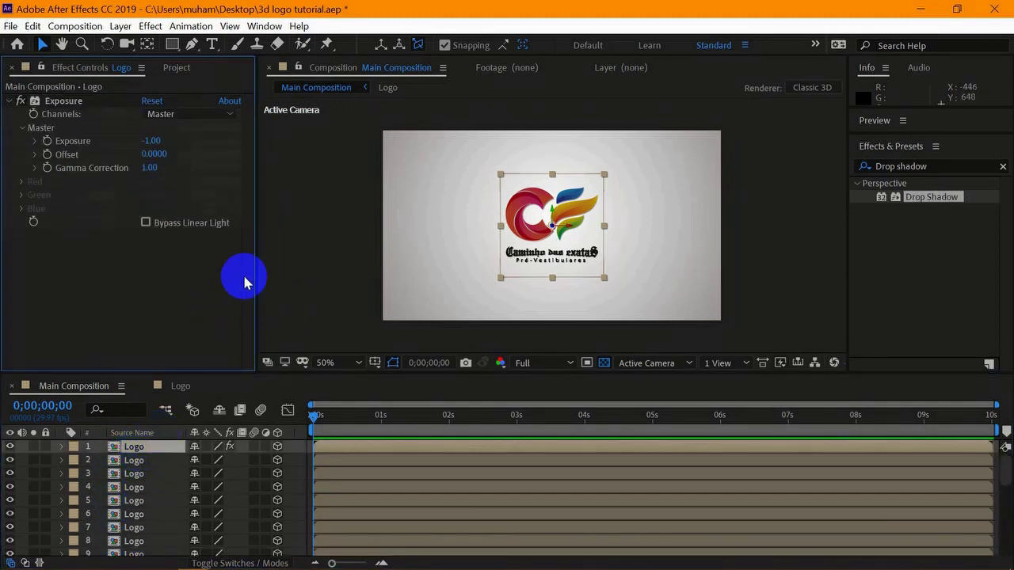
# - Add a two-node Camera 1 using the 50mm lens preset
pyautogui.click(120, 27)
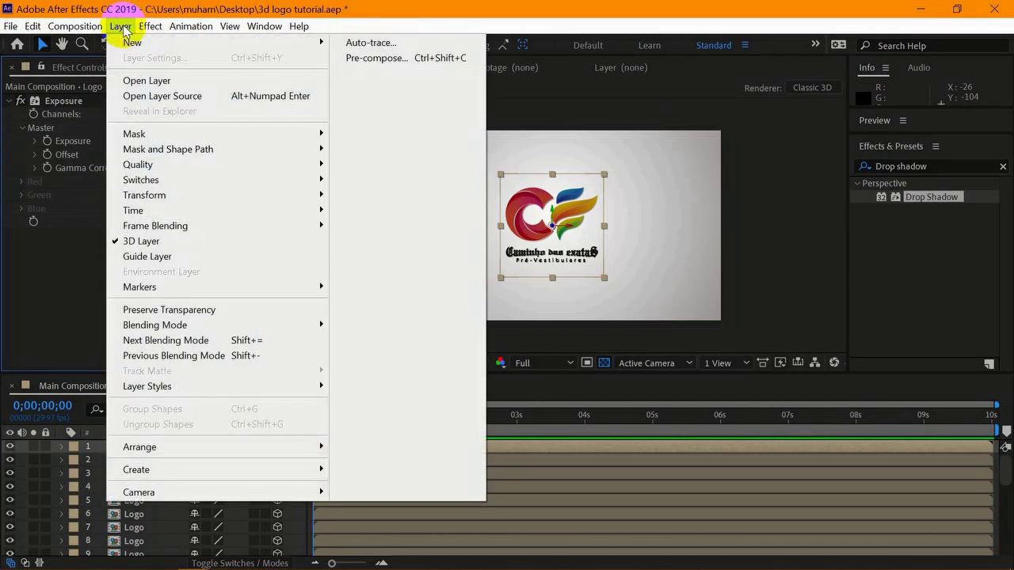
pyautogui.moveTo(158, 42)
pyautogui.click(412, 94)
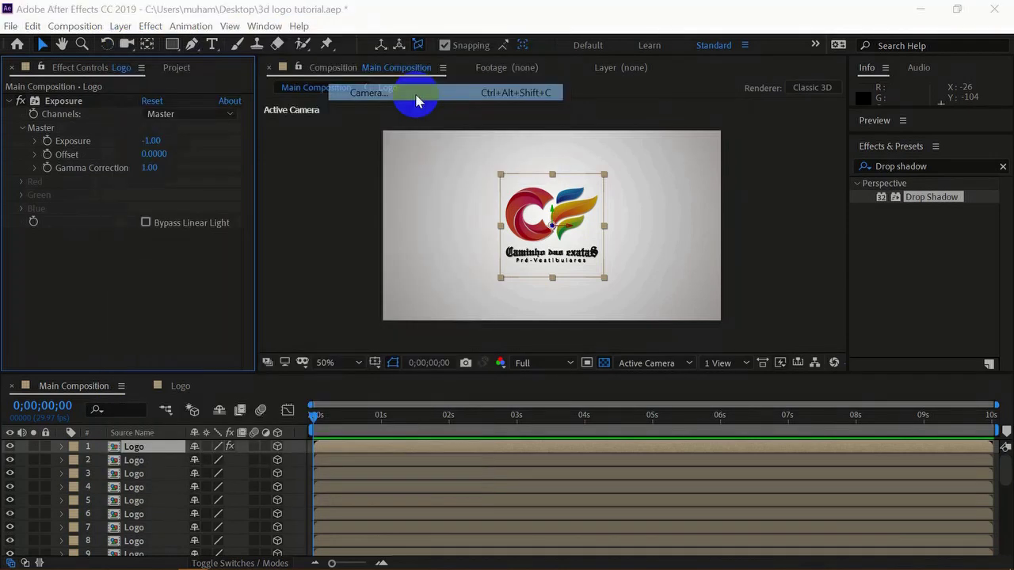
pyautogui.click(450, 142)
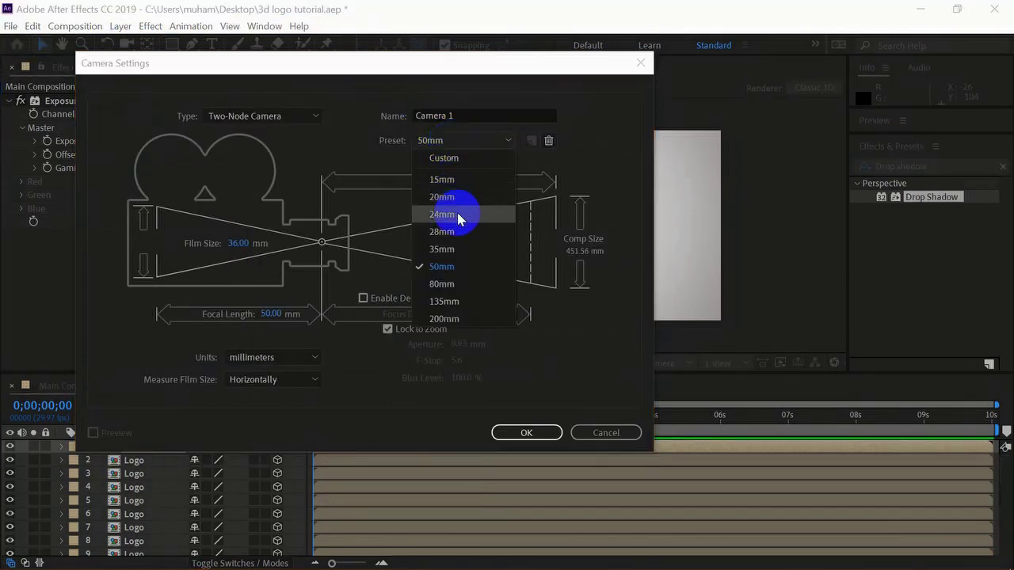
pyautogui.click(450, 266)
pyautogui.click(522, 434)
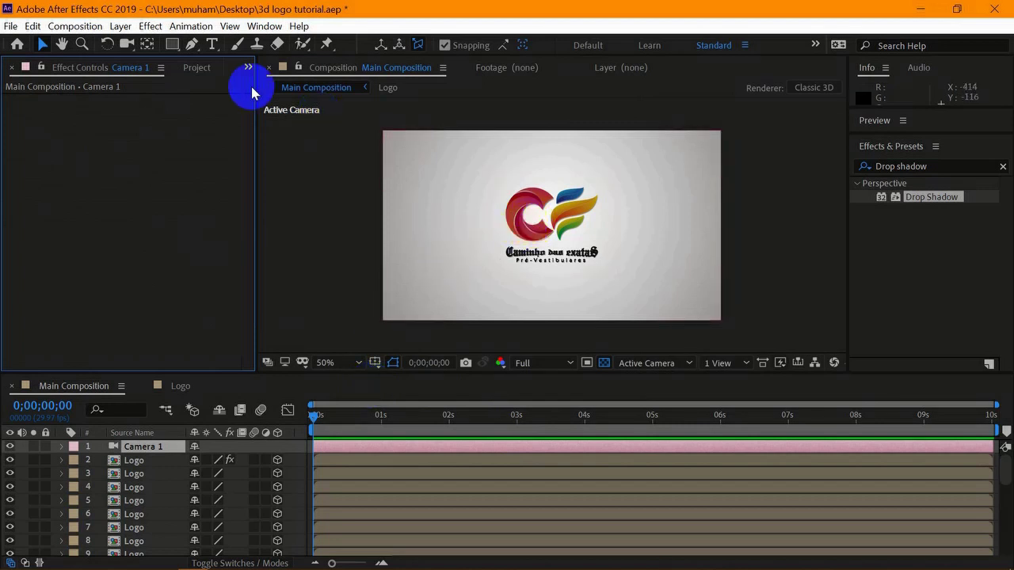
pyautogui.click(130, 46)
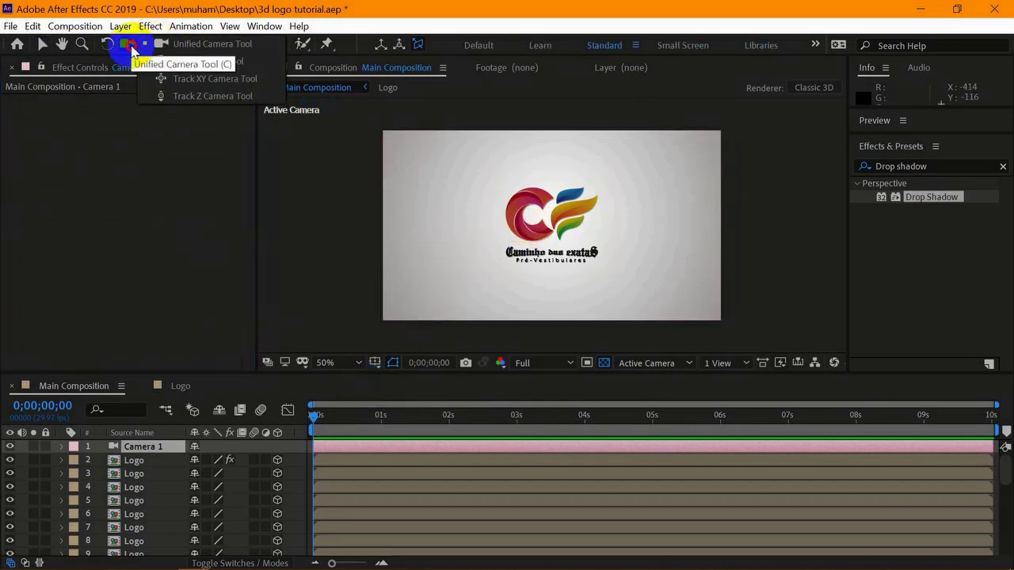
# - Pick the Unified Camera Tool and select the top Logo layer
pyautogui.moveTo(131, 49); pyautogui.dragTo(194, 41)
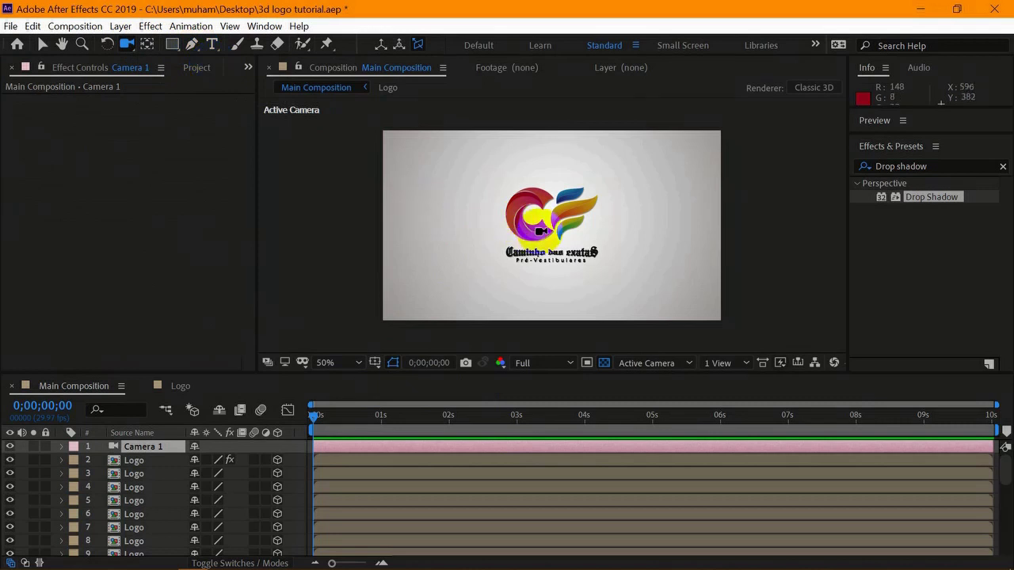
pyautogui.scroll(2, 539, 231)
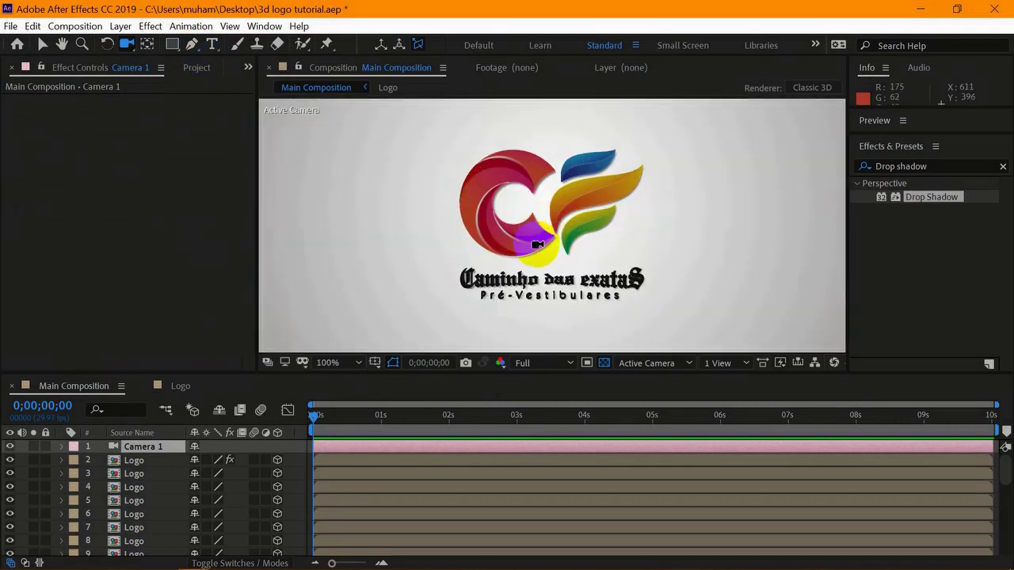
pyautogui.click(120, 464)
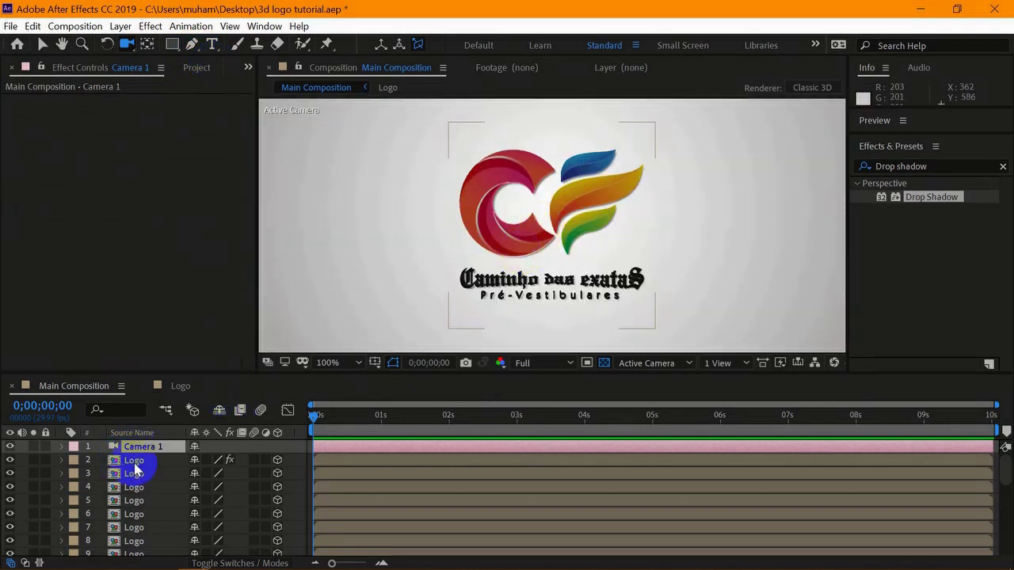
pyautogui.click(134, 461)
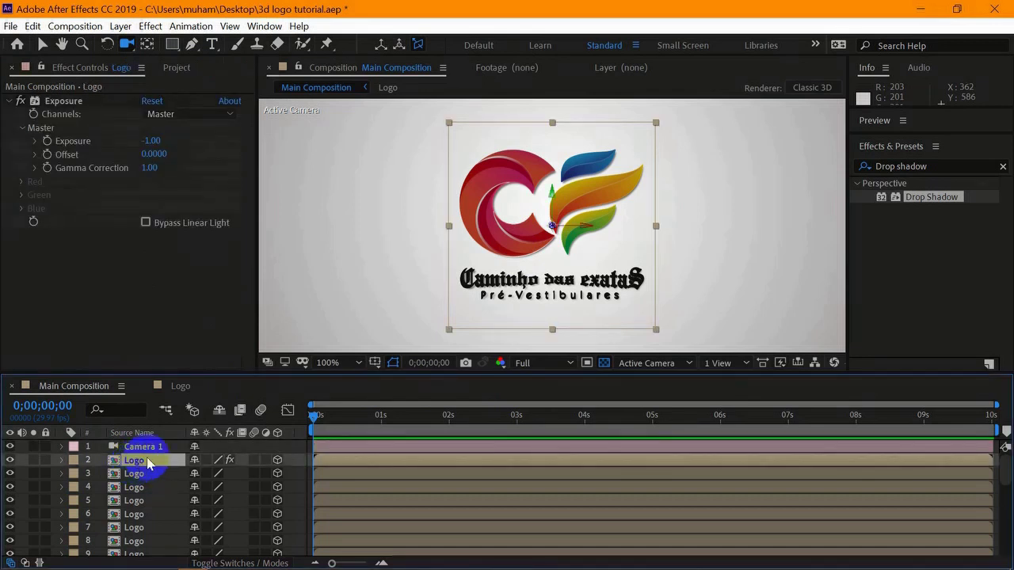
# - Delete the top Logo's Exposure effect and orbit the camera to reveal the extruded depth
pyautogui.click(65, 103)
pyautogui.press('Delete')
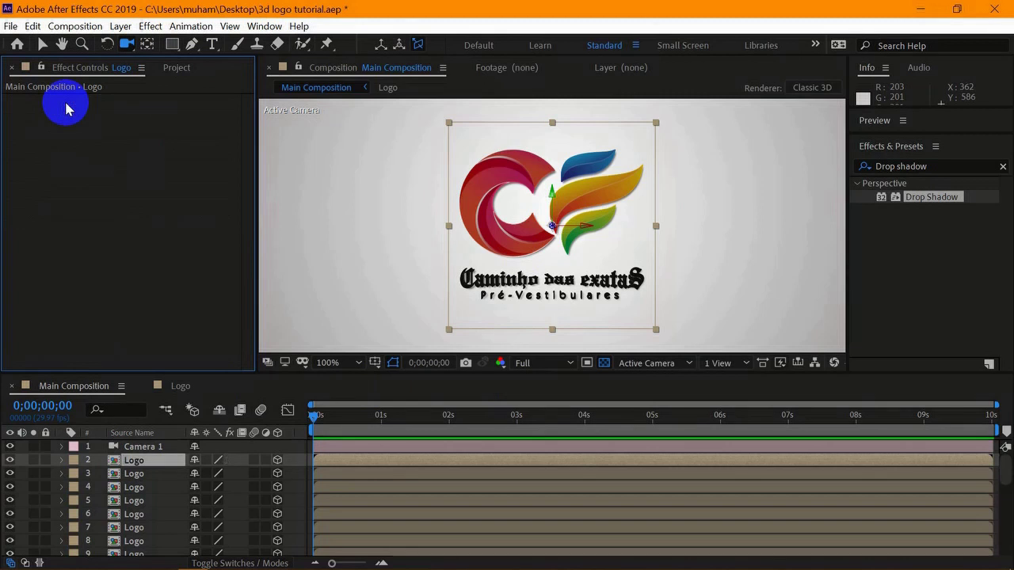
pyautogui.moveTo(552, 226); pyautogui.dragTo(686, 235)
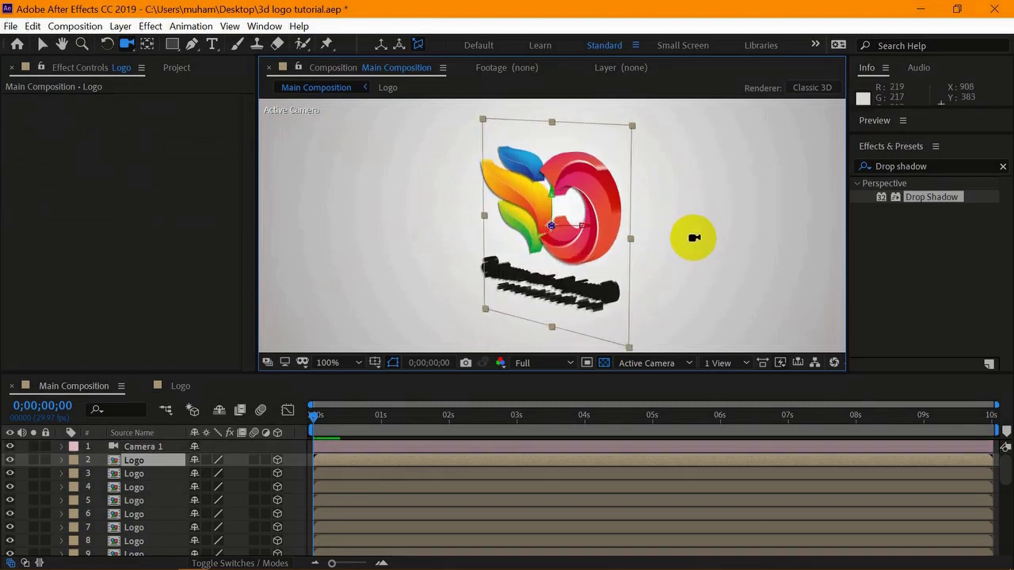
pyautogui.click(62, 447)
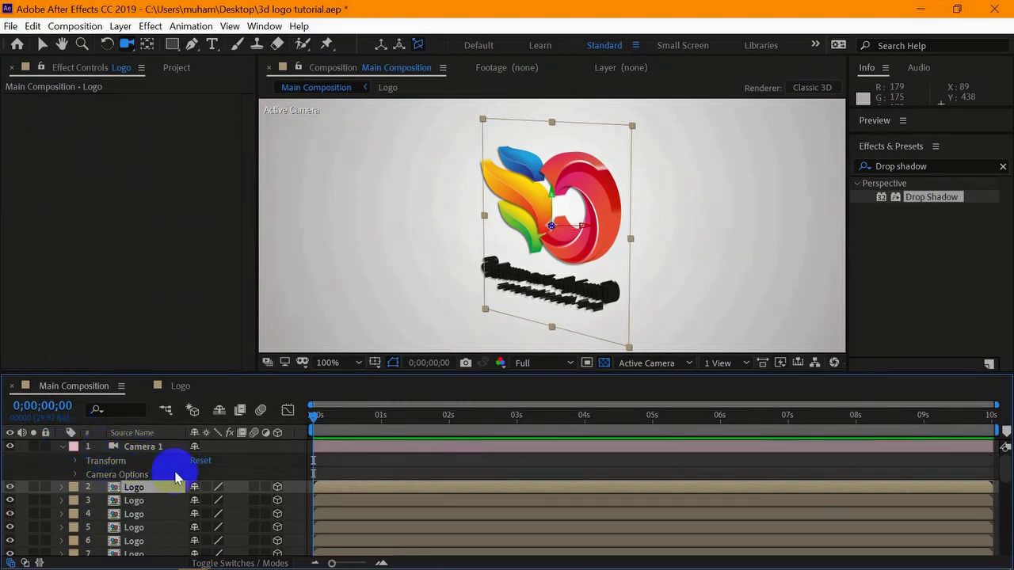
# - Reset Camera 1's Transform and show only its Position property
pyautogui.click(200, 461)
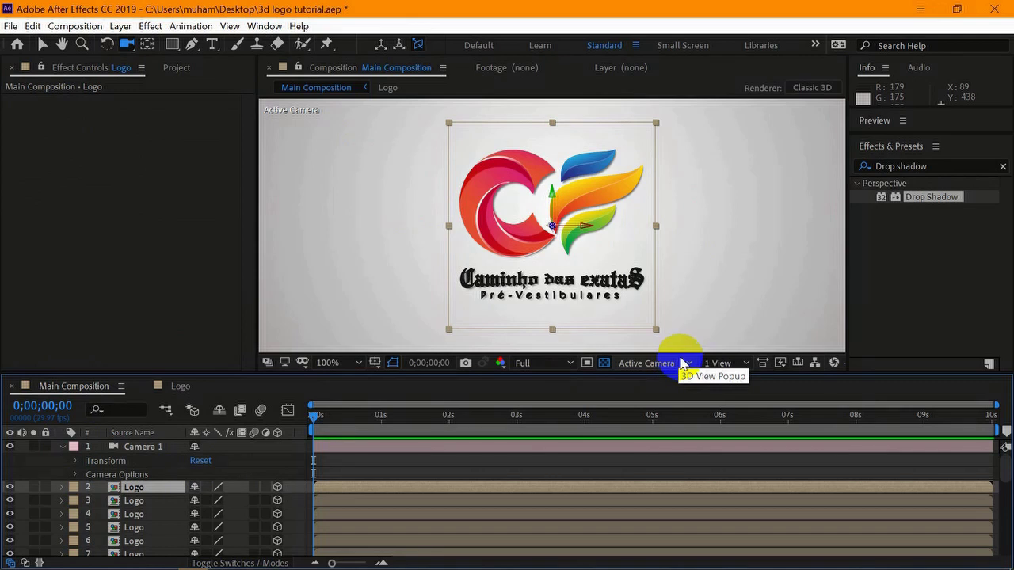
pyautogui.click(175, 69)
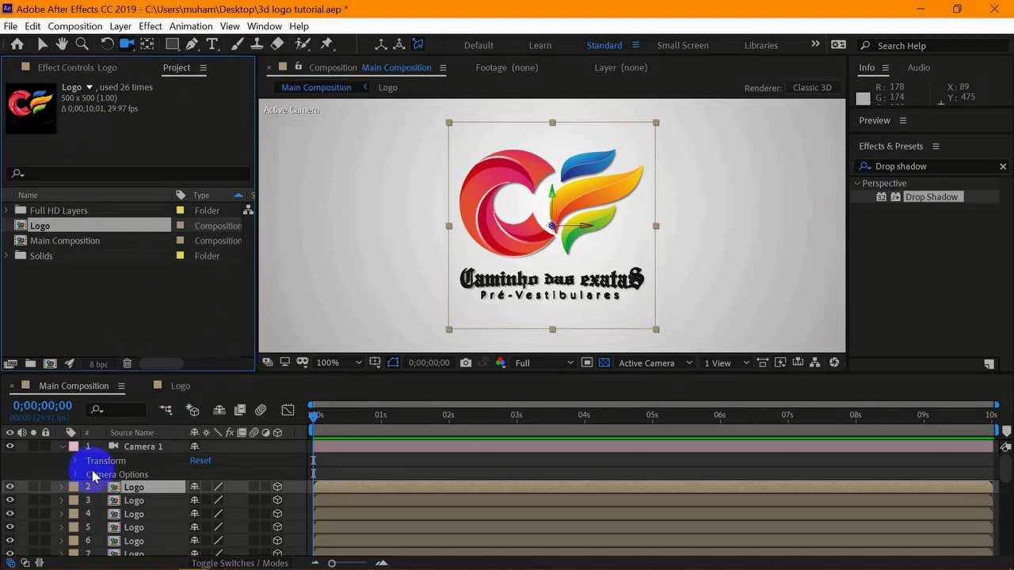
pyautogui.click(62, 446)
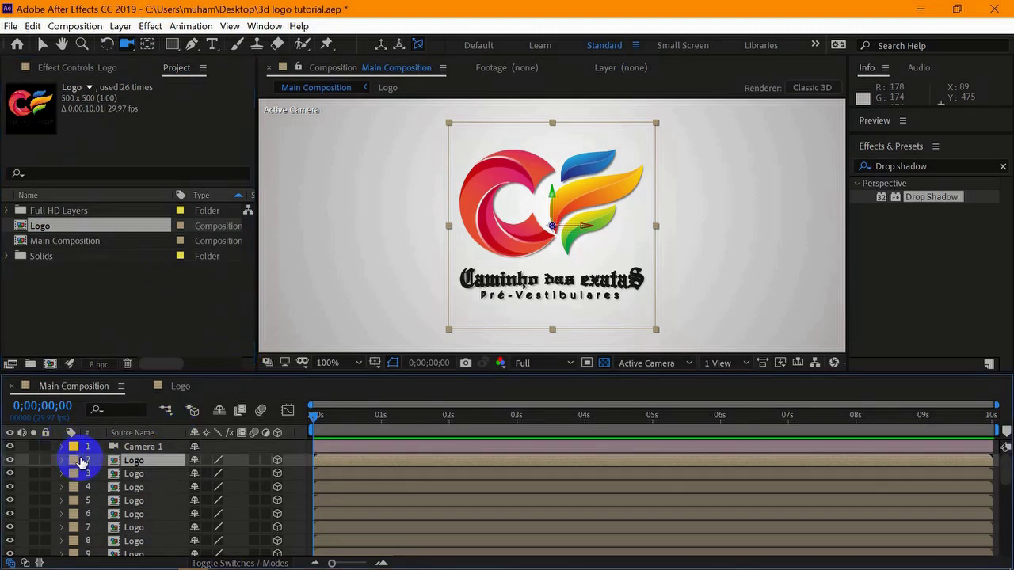
pyautogui.click(127, 447)
pyautogui.press('p')
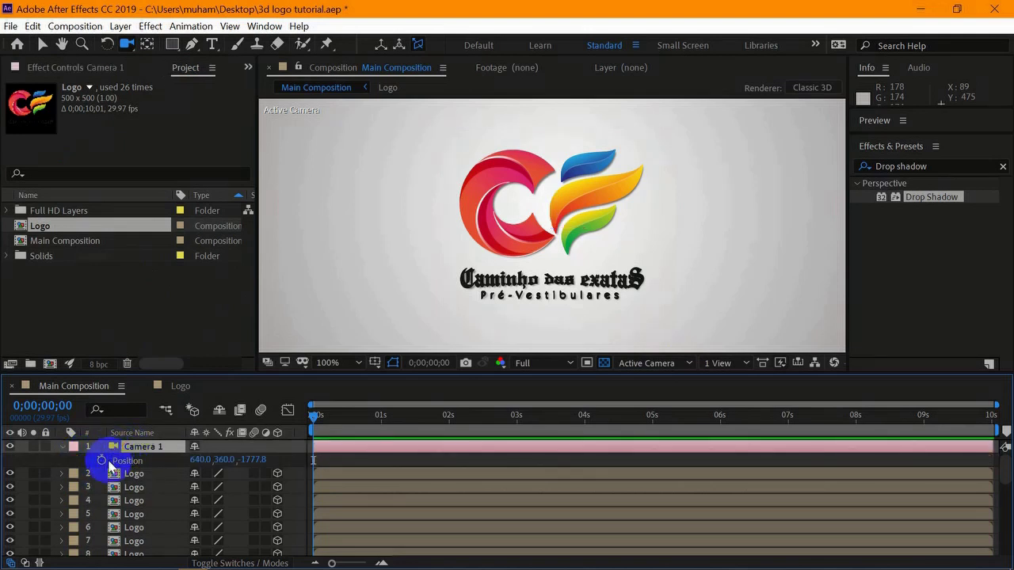
# - Keyframe Camera 1's Position head-on at 4s and tilted at 0s, then preview
pyautogui.click(102, 460)
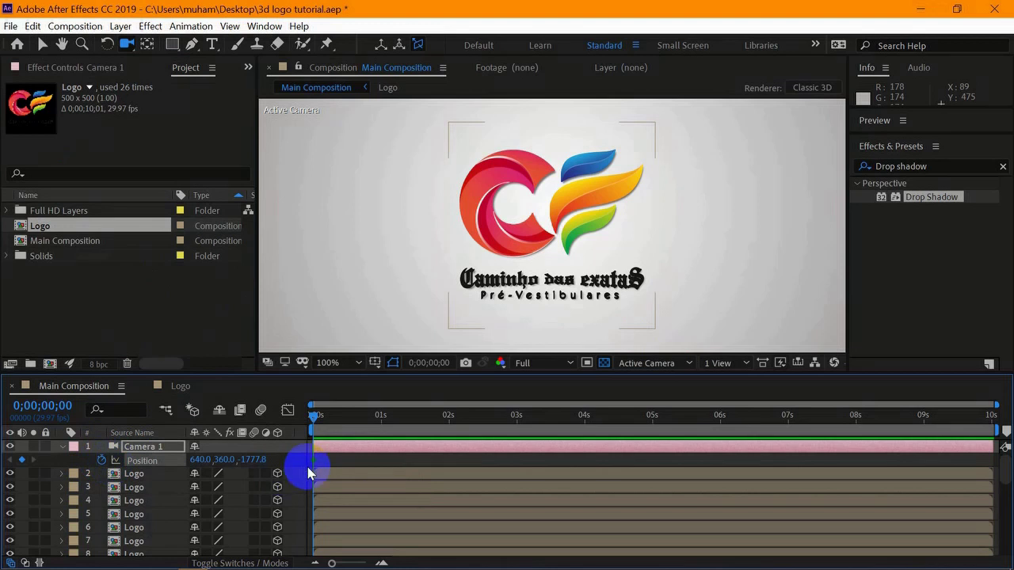
pyautogui.moveTo(315, 466); pyautogui.dragTo(588, 471)
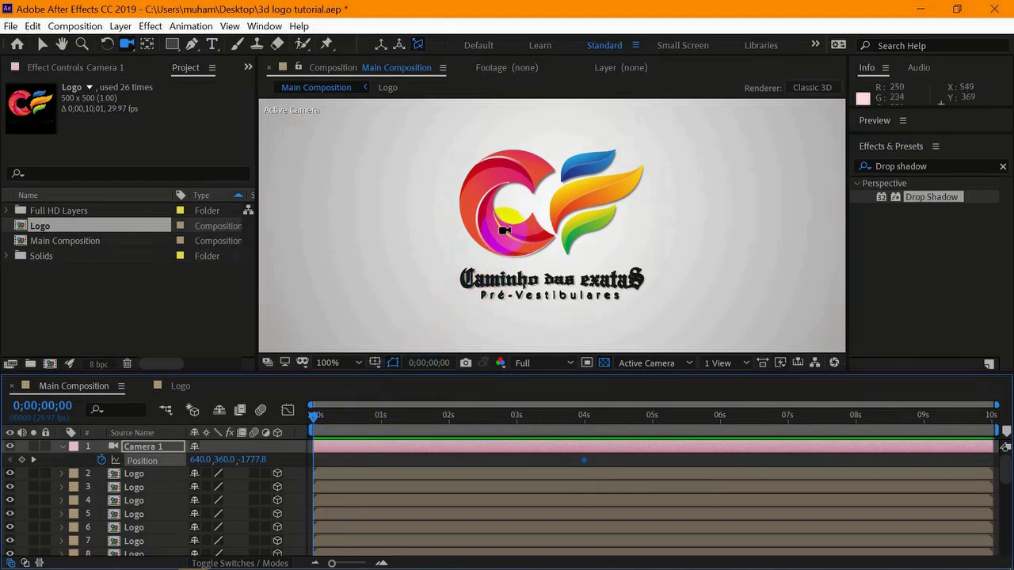
pyautogui.moveTo(503, 230); pyautogui.dragTo(761, 281)
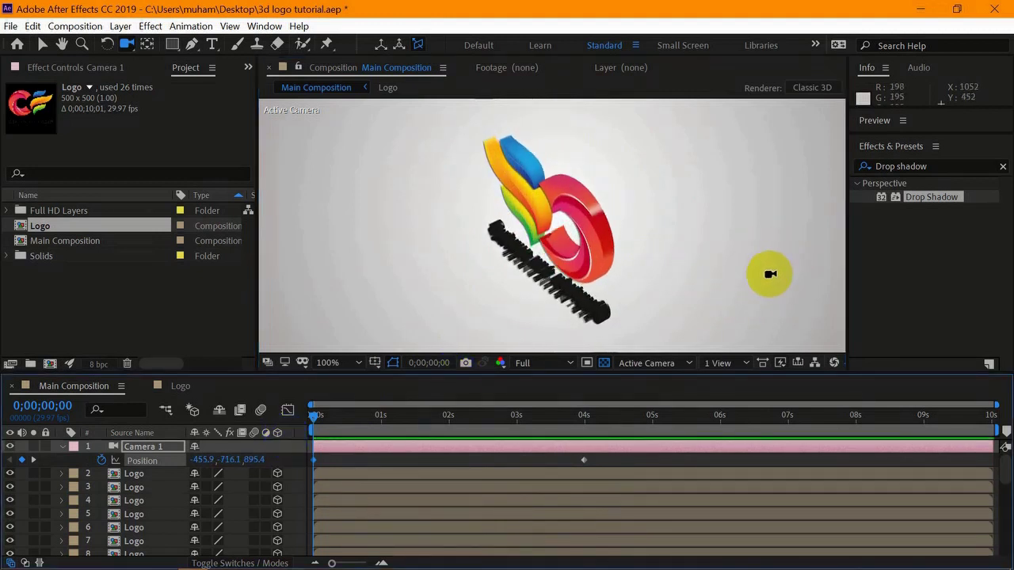
pyautogui.press('space')
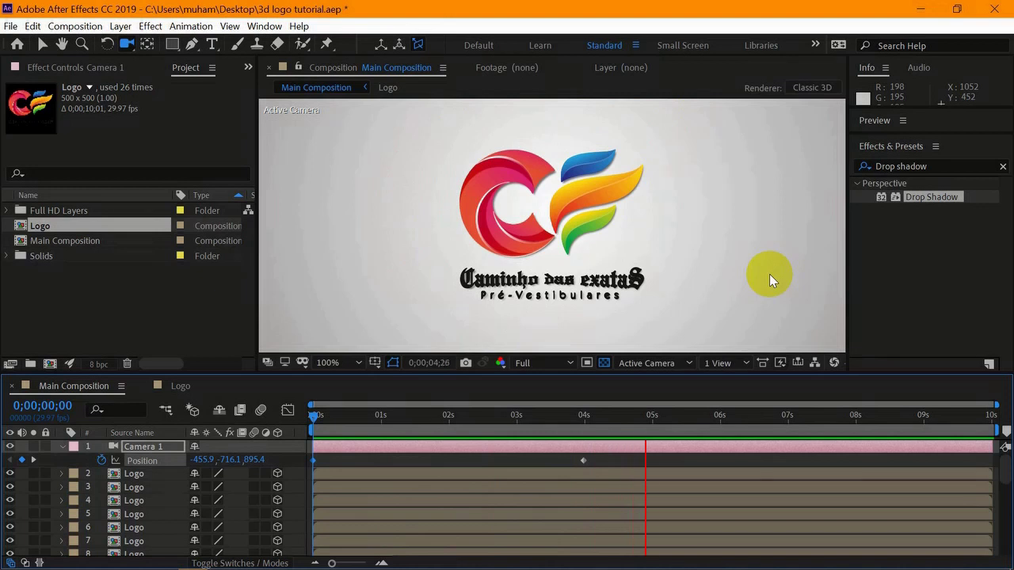
pyautogui.press('space')
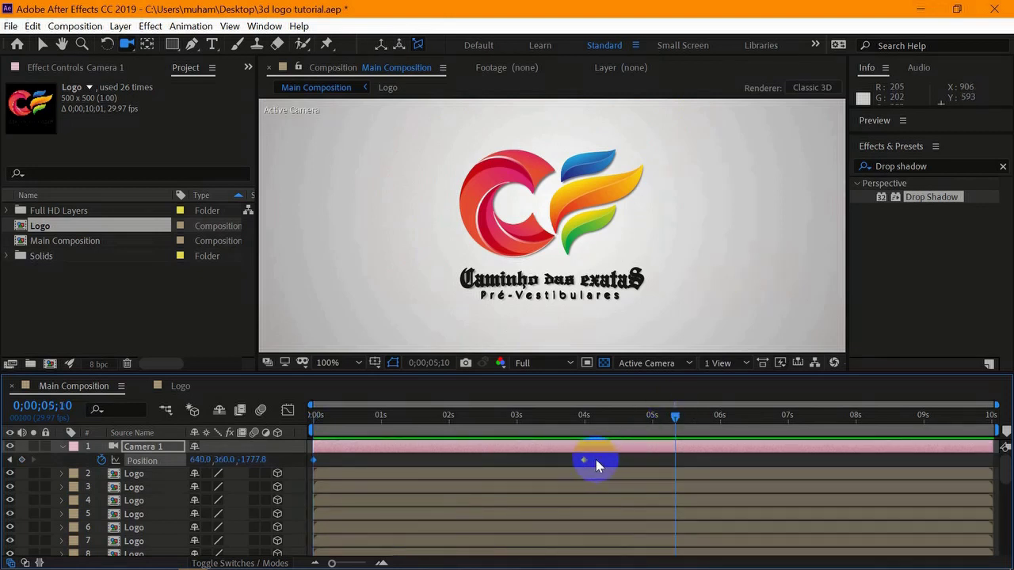
# - Apply Easy Ease to both camera Position keyframes
pyautogui.moveTo(595, 459); pyautogui.dragTo(315, 463)
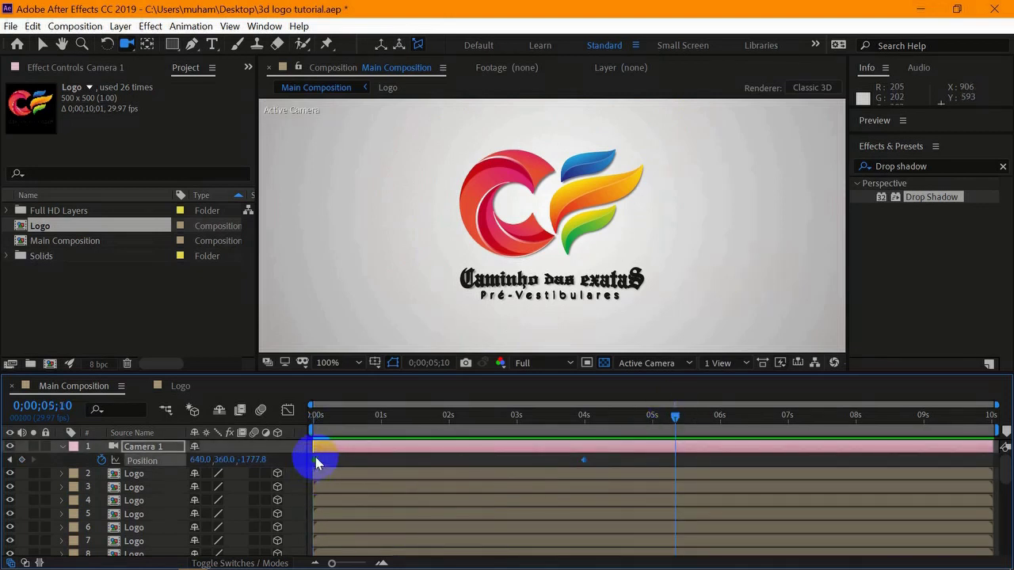
pyautogui.rightClick(313, 459)
pyautogui.moveTo(430, 450)
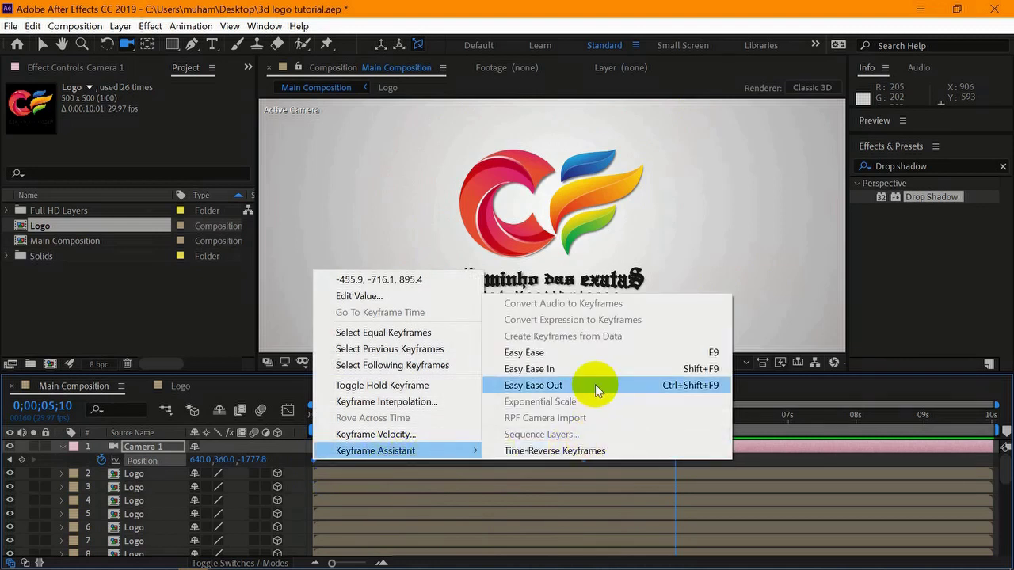
pyautogui.click(595, 354)
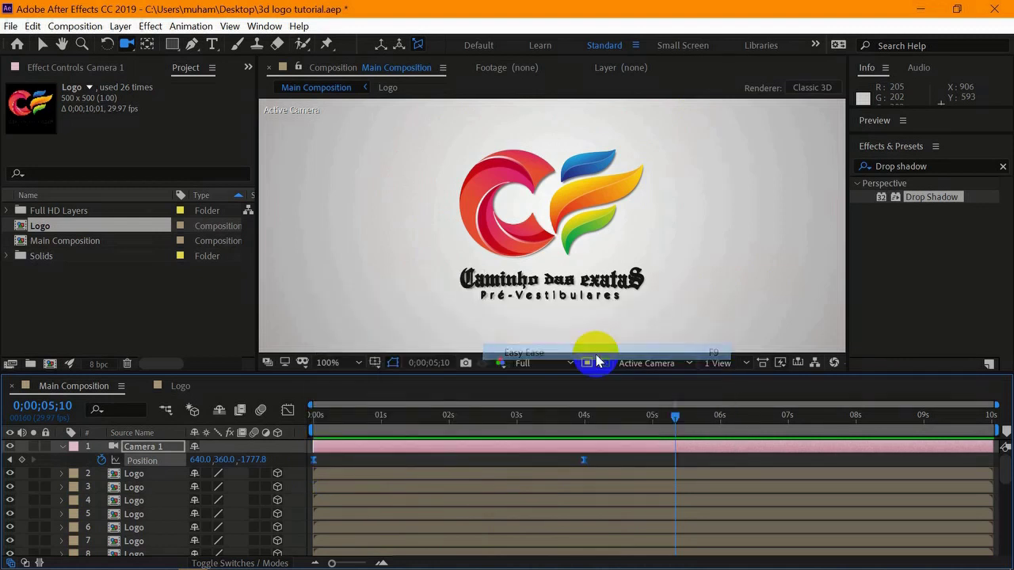
# - In the speed graph, lengthen the first keyframe's easing influence and preview the move
pyautogui.click(287, 409)
pyautogui.moveTo(584, 500); pyautogui.dragTo(485, 509)
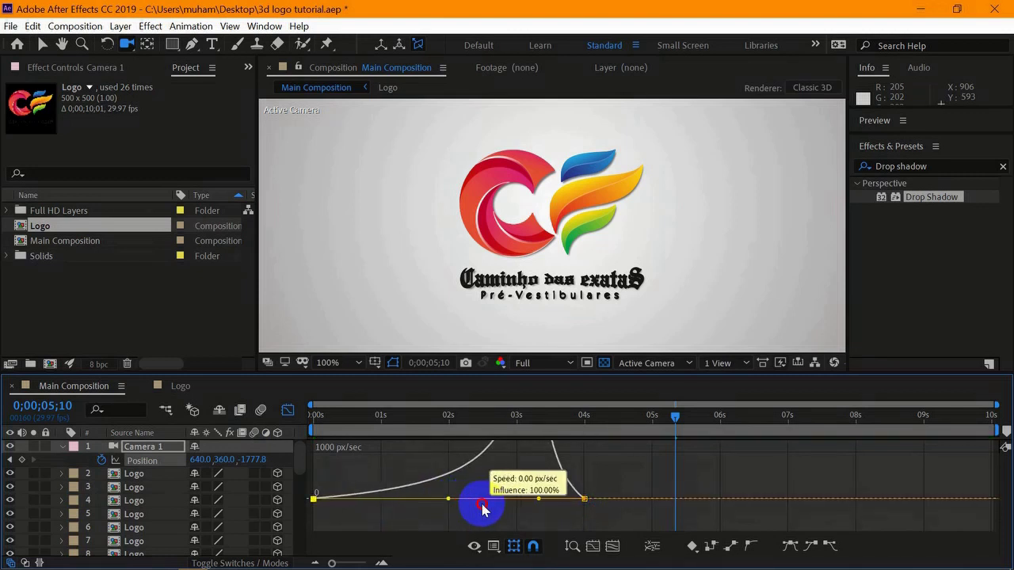
pyautogui.moveTo(482, 501); pyautogui.dragTo(489, 481)
pyautogui.moveTo(673, 417); pyautogui.dragTo(278, 425)
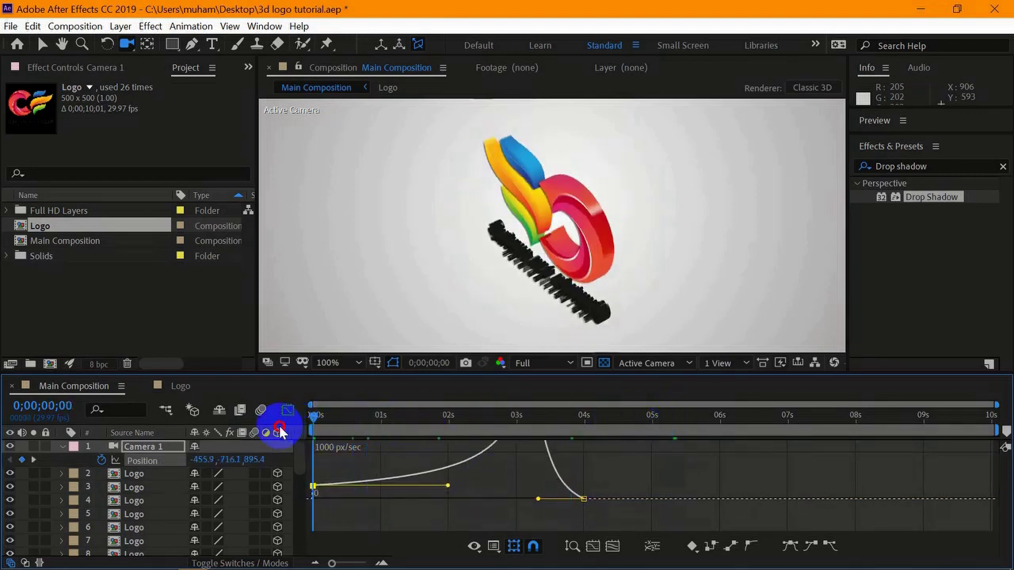
pyautogui.press('space')
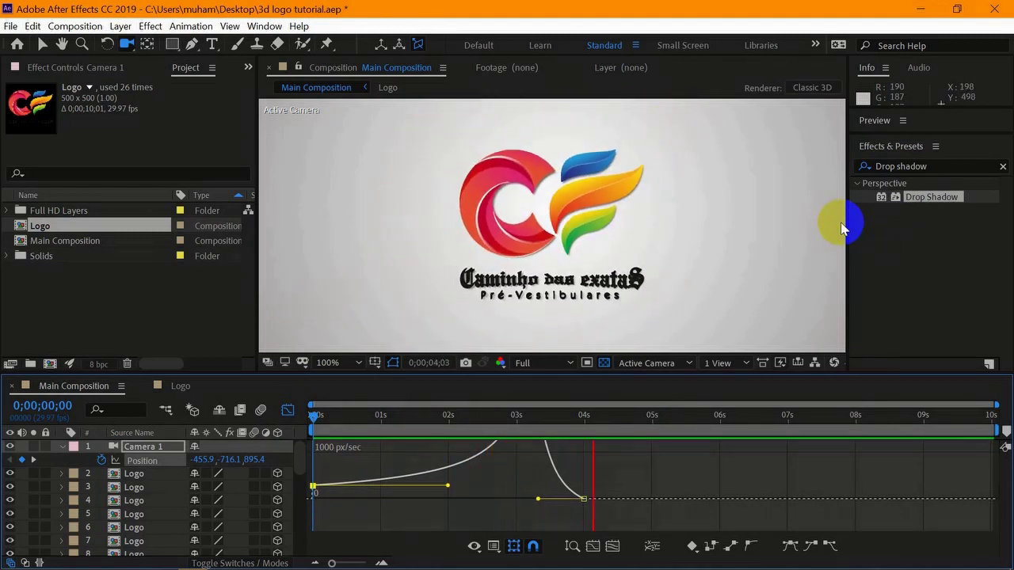
pyautogui.click(260, 414)
pyautogui.click(629, 426)
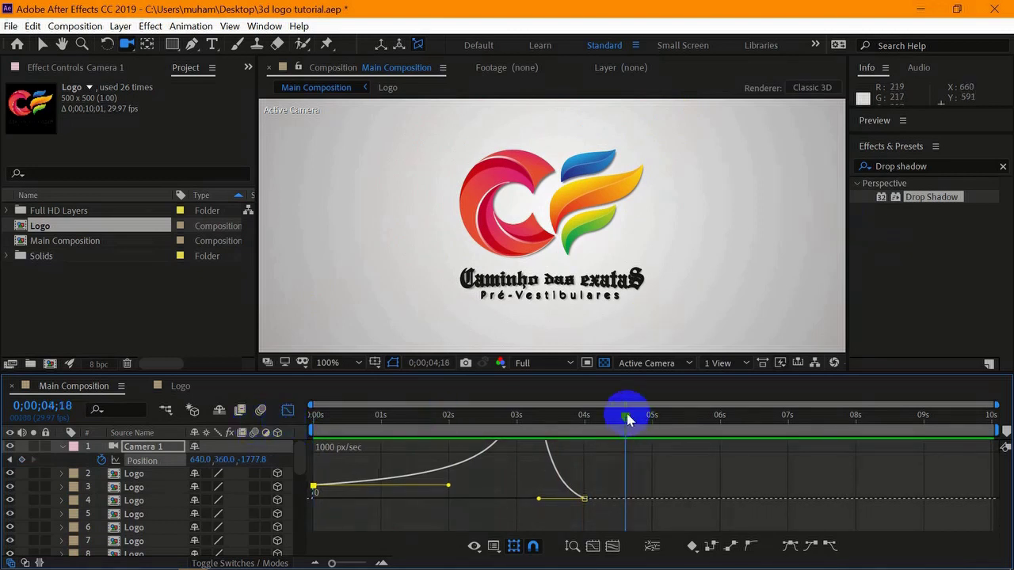
pyautogui.moveTo(627, 420); pyautogui.dragTo(294, 407)
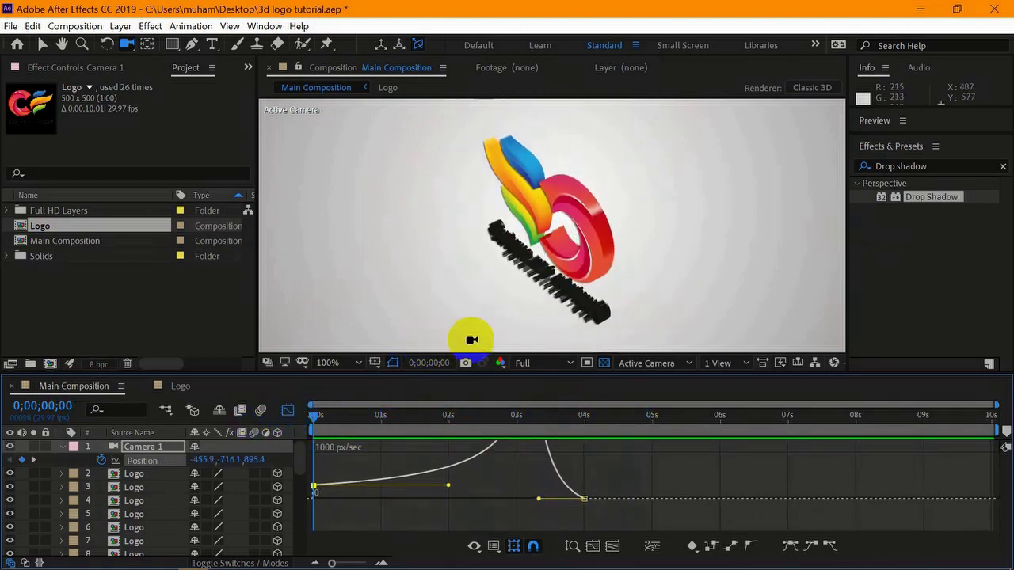
pyautogui.press('space')
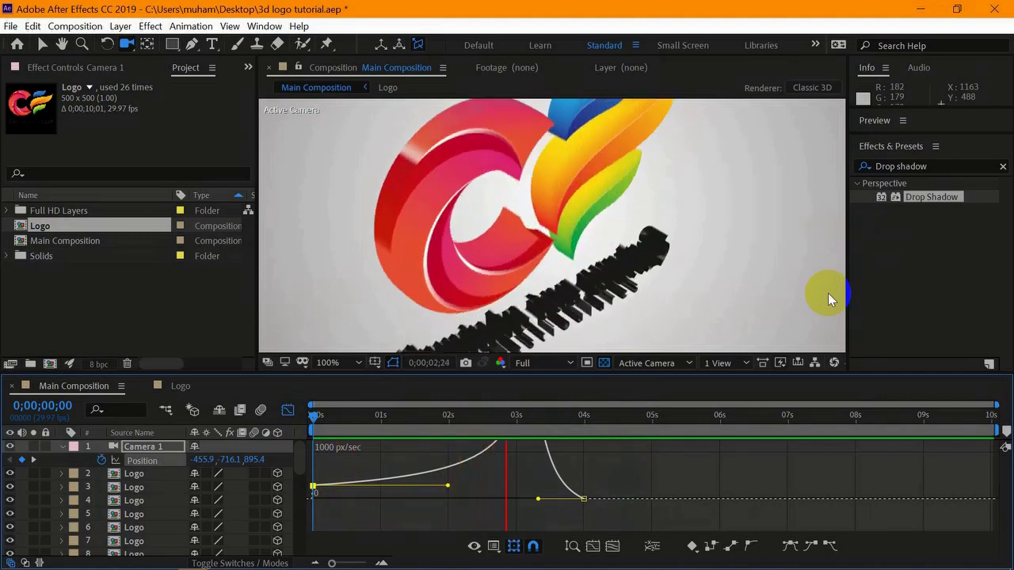
pyautogui.click(652, 463)
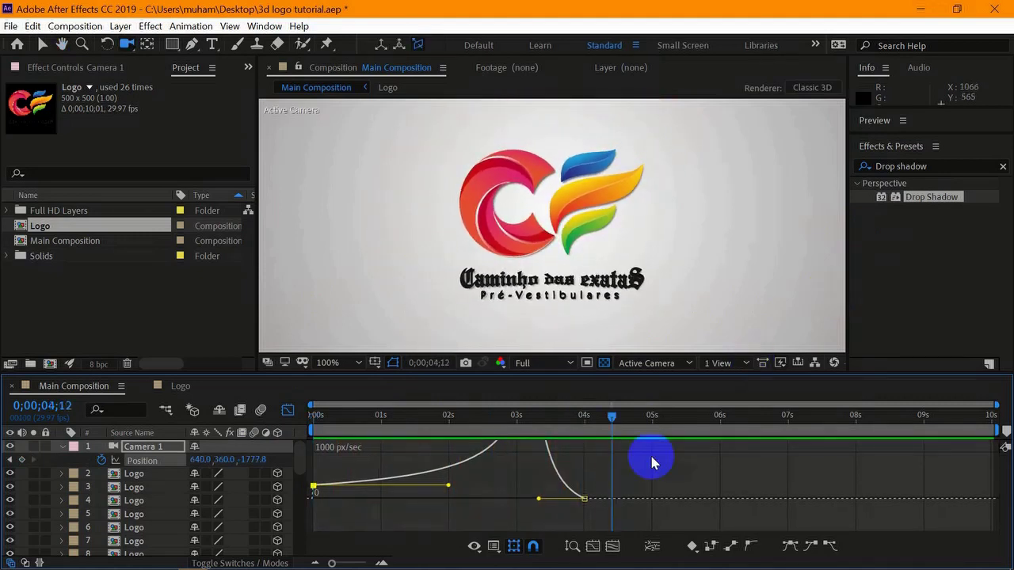
# - Drag the 4s keyframe's incoming handle to about 71% influence and preview the fly-in
pyautogui.click(584, 499)
pyautogui.click(540, 498)
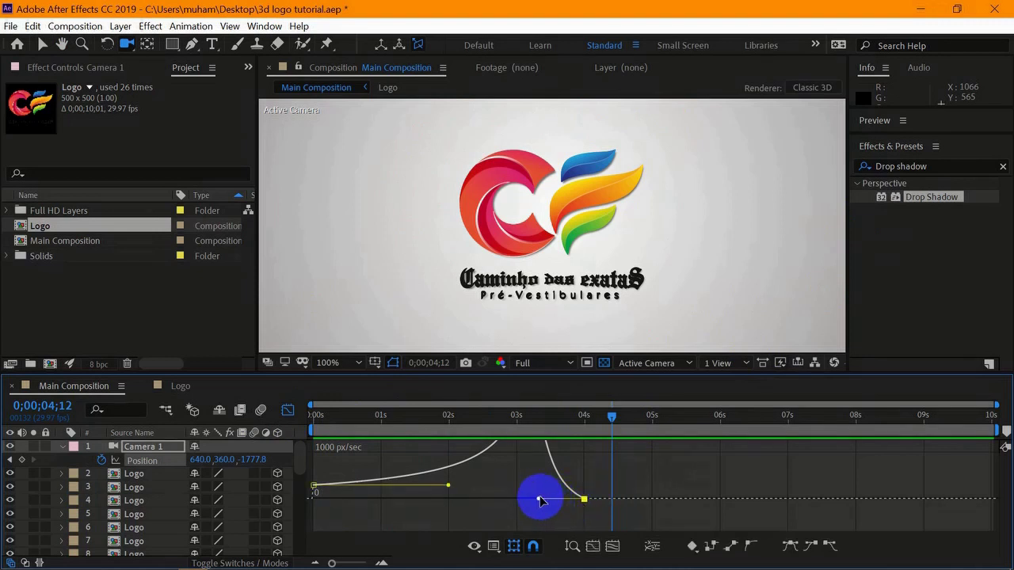
pyautogui.moveTo(537, 501); pyautogui.dragTo(486, 502)
pyautogui.moveTo(629, 432); pyautogui.dragTo(294, 425)
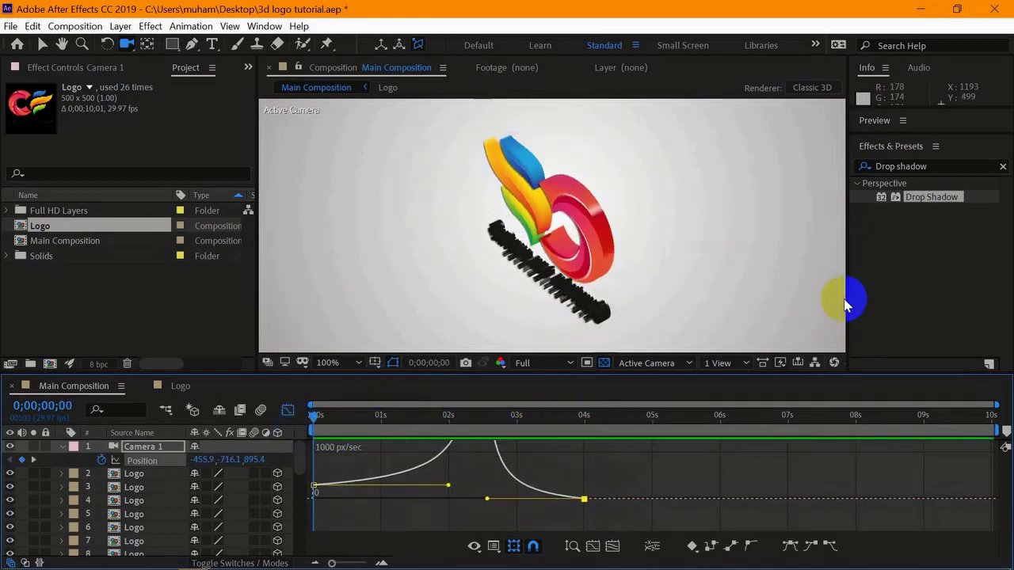
pyautogui.press('space')
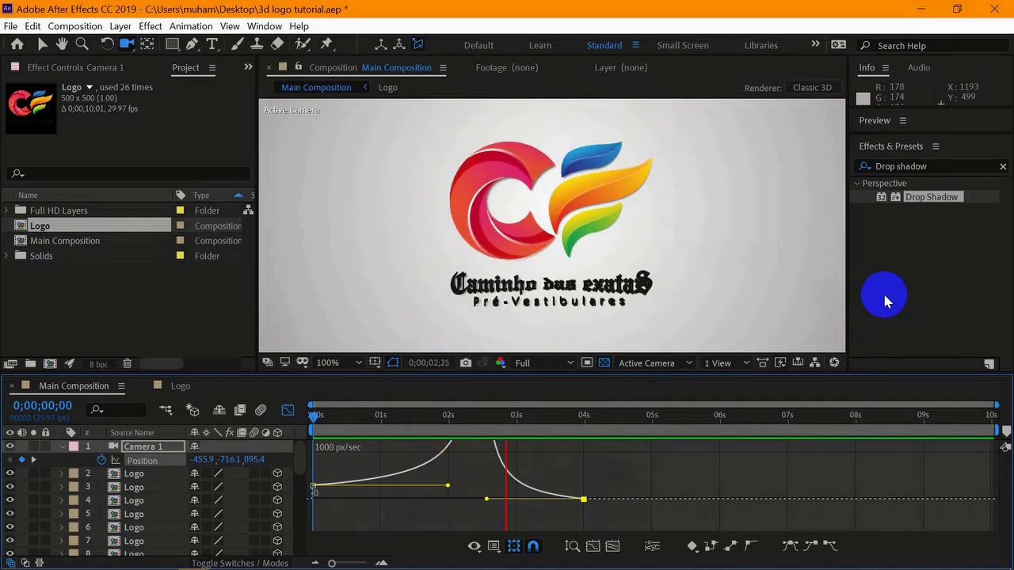
pyautogui.press('space')
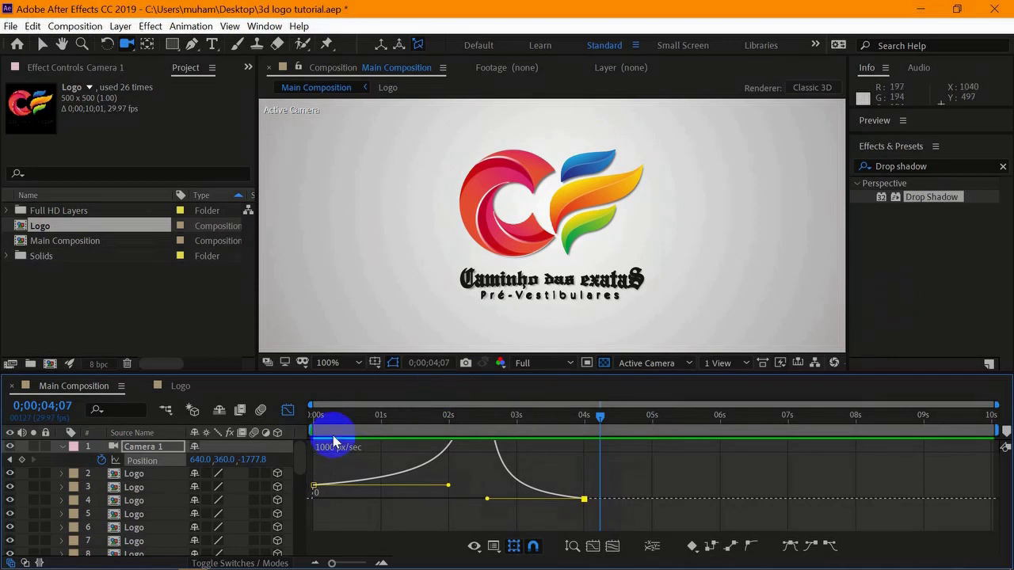
pyautogui.click(289, 410)
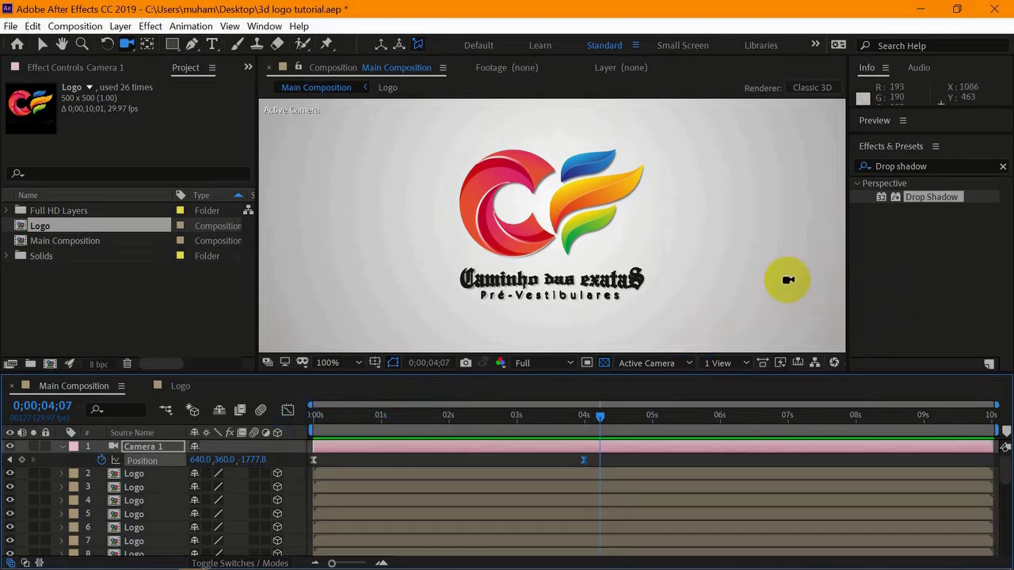
# - Apply CC Light Sweep to the top Logo layer and move its centre to 82.7,224.6
pyautogui.press('space')
pyautogui.press('space')
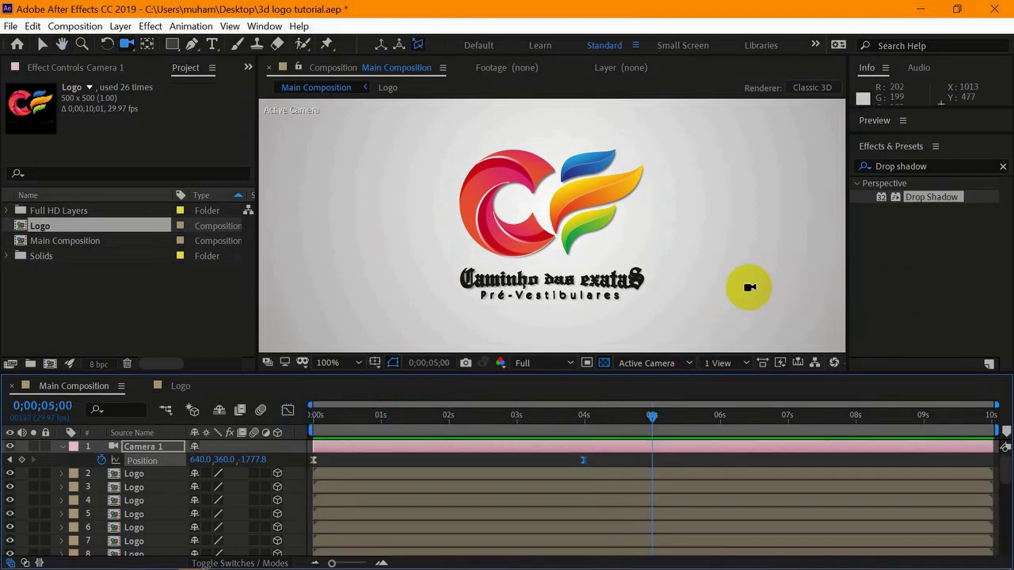
pyautogui.click(1002, 169)
pyautogui.click(962, 167)
pyautogui.write('cc light sweep')
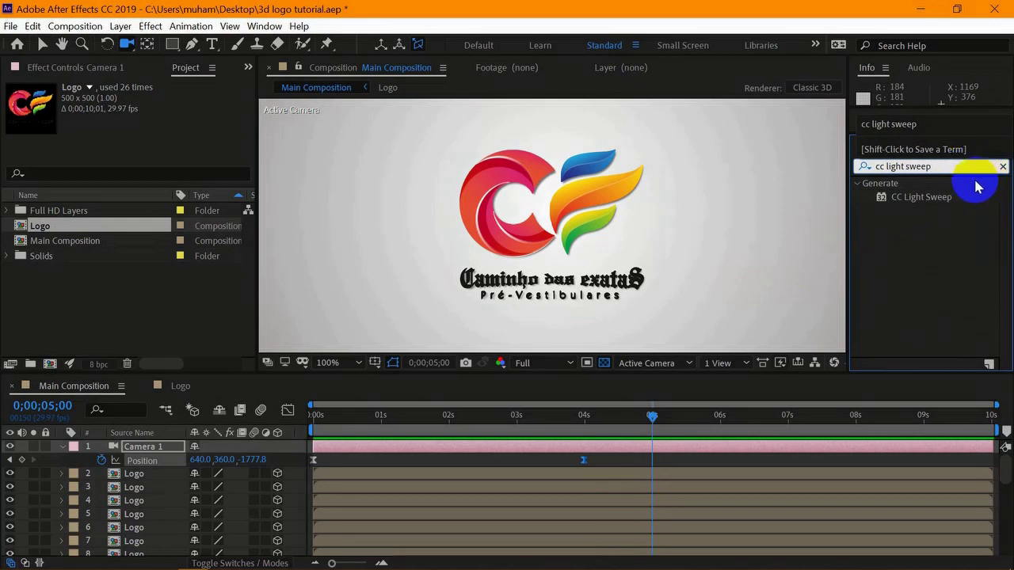
pyautogui.click(935, 200)
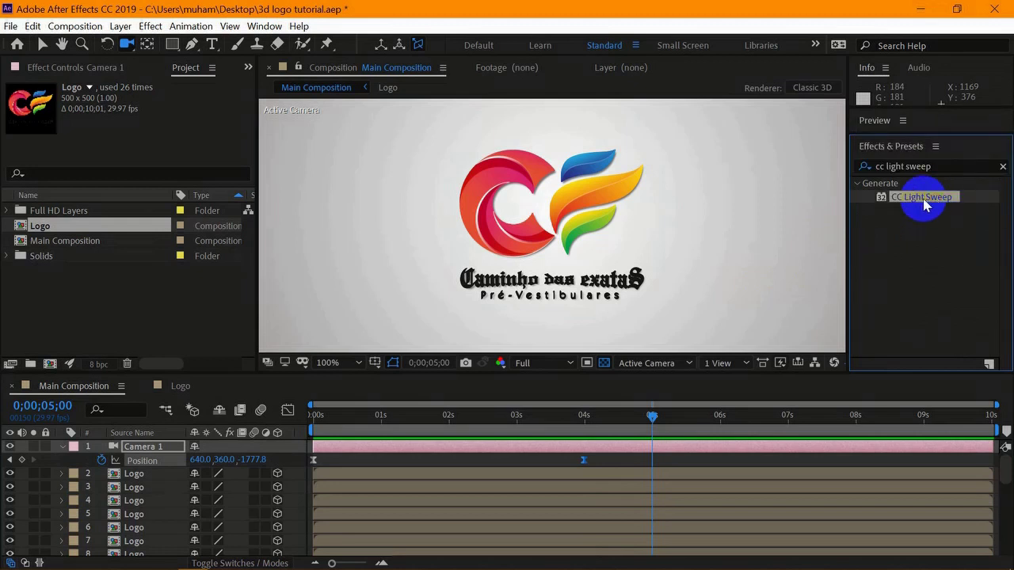
pyautogui.moveTo(923, 201); pyautogui.dragTo(144, 479)
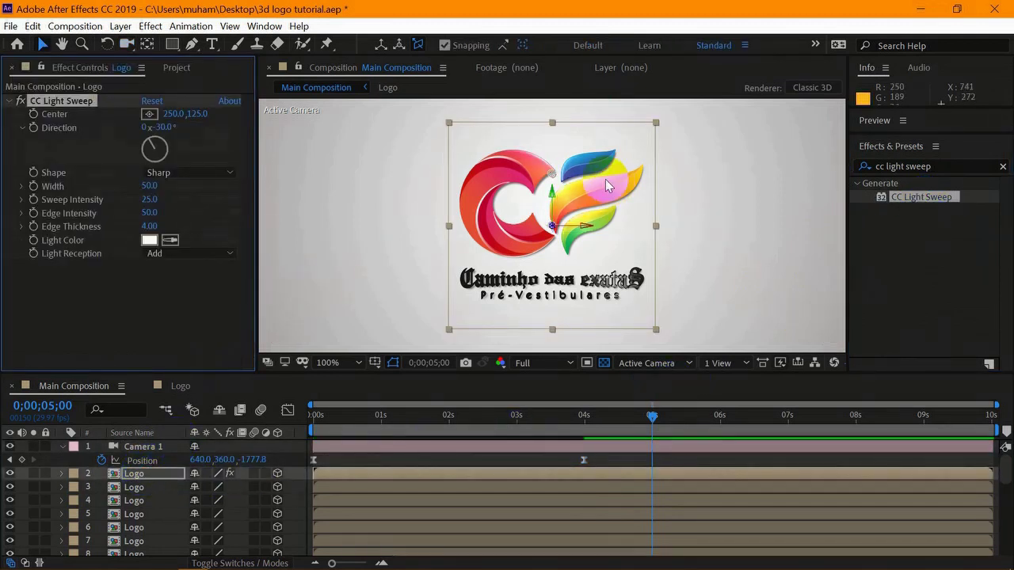
pyautogui.moveTo(552, 175); pyautogui.dragTo(484, 221)
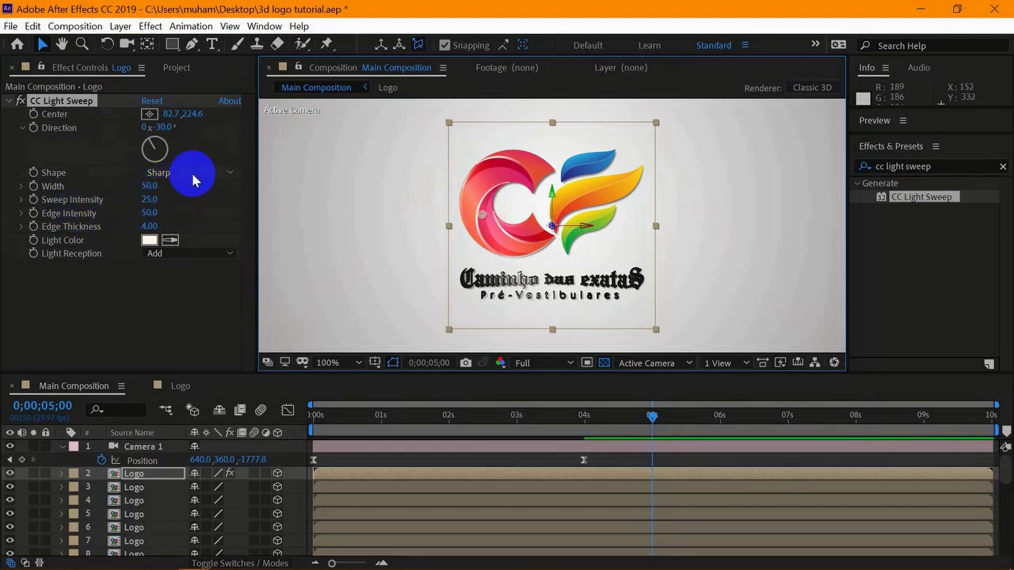
# - Keep a Sharp sweep shape and set Width 68, Sweep Intensity 46, Edge Intensity 61
pyautogui.click(193, 176)
pyautogui.click(174, 217)
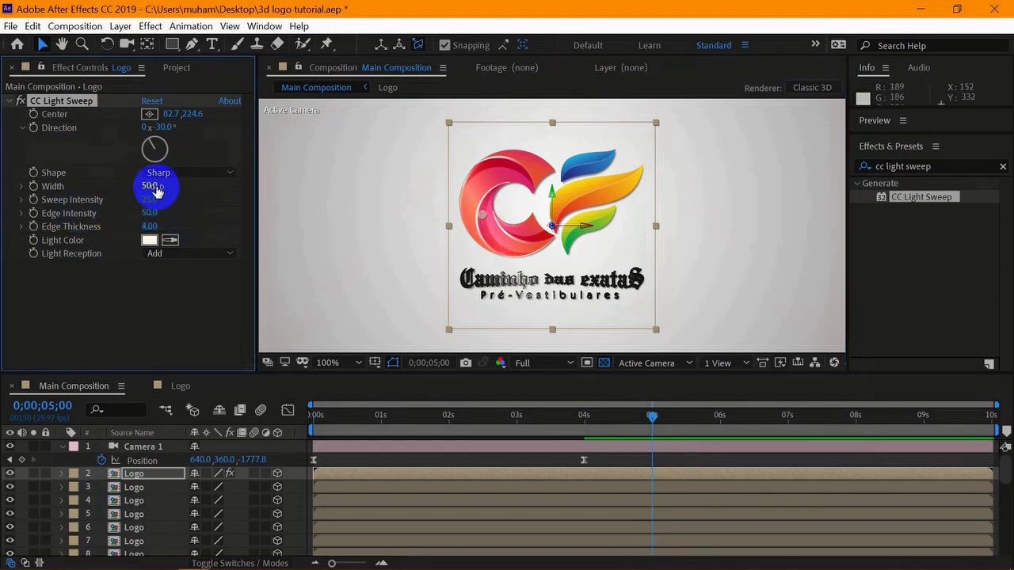
pyautogui.moveTo(148, 186); pyautogui.dragTo(164, 186)
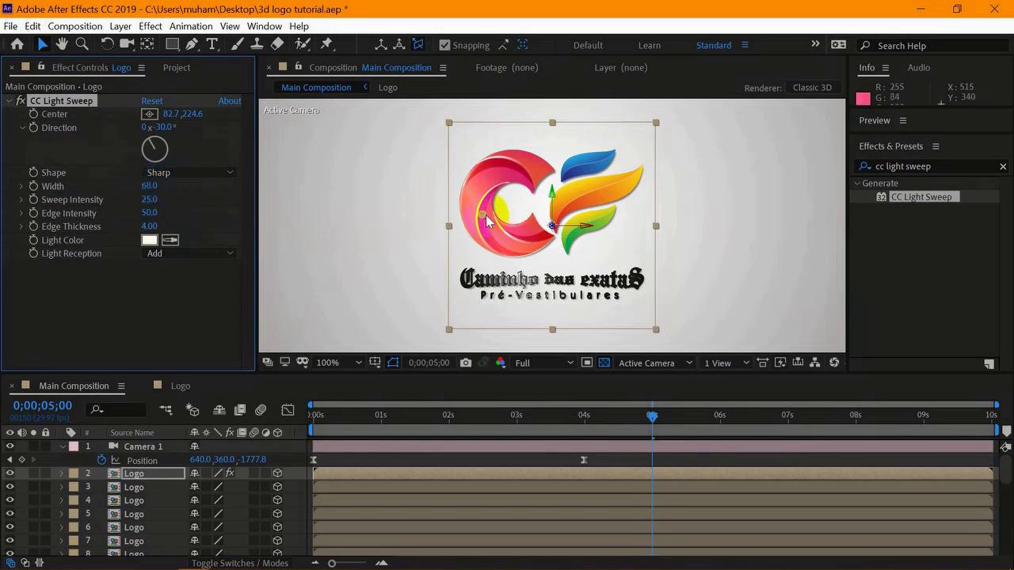
pyautogui.moveTo(486, 215); pyautogui.dragTo(495, 201)
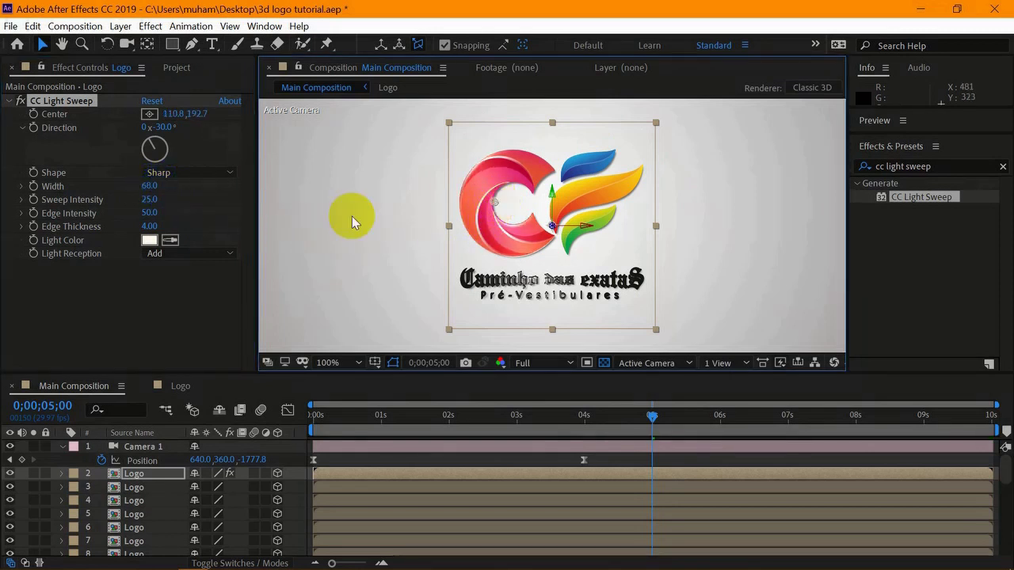
pyautogui.moveTo(153, 204); pyautogui.dragTo(170, 201)
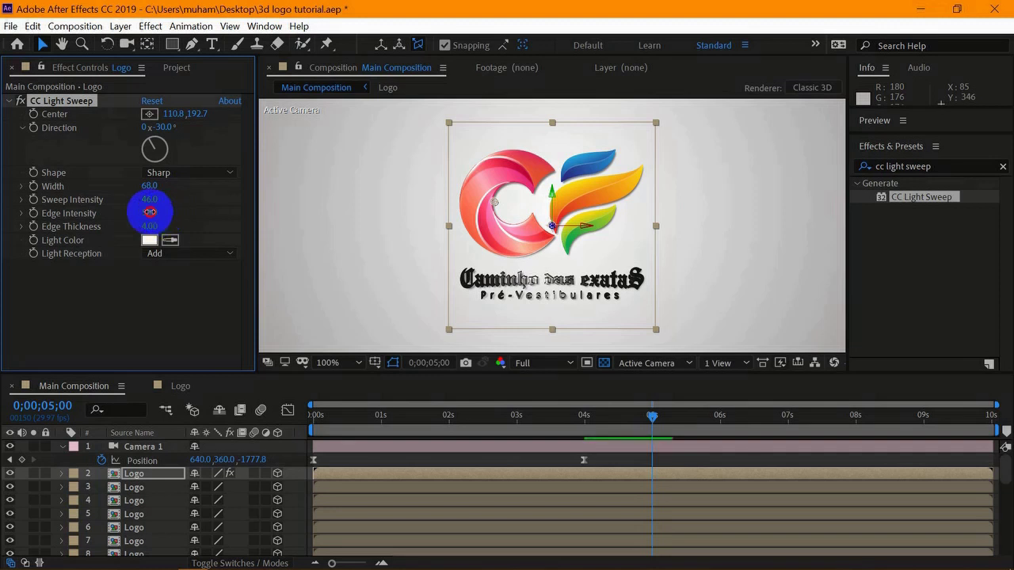
pyautogui.moveTo(149, 212); pyautogui.dragTo(158, 225)
# - Set Edge Thickness to 5.20 and keyframe the sweep centre at -396.2,501.8, lower left
pyautogui.click(176, 234)
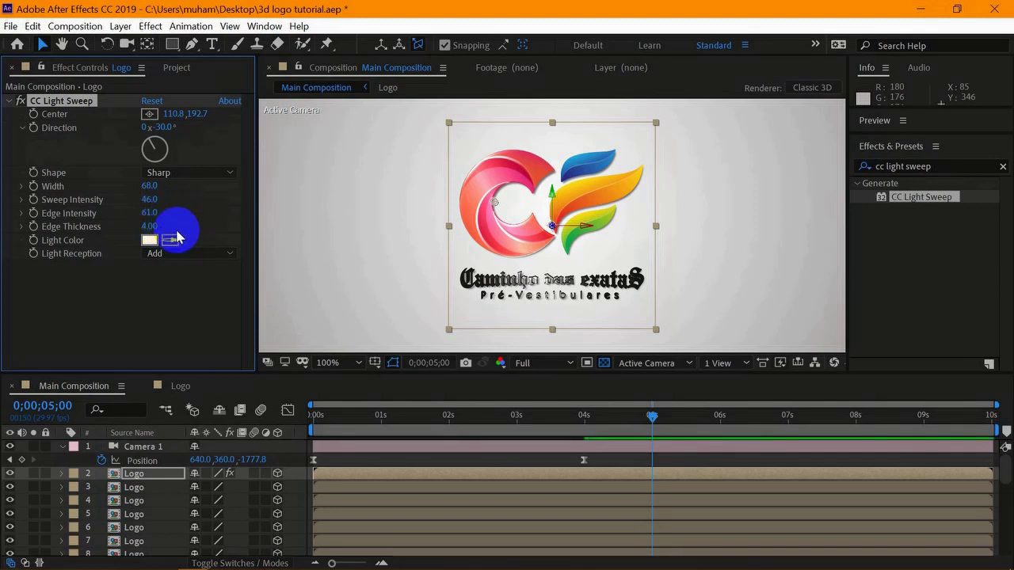
pyautogui.click(151, 231)
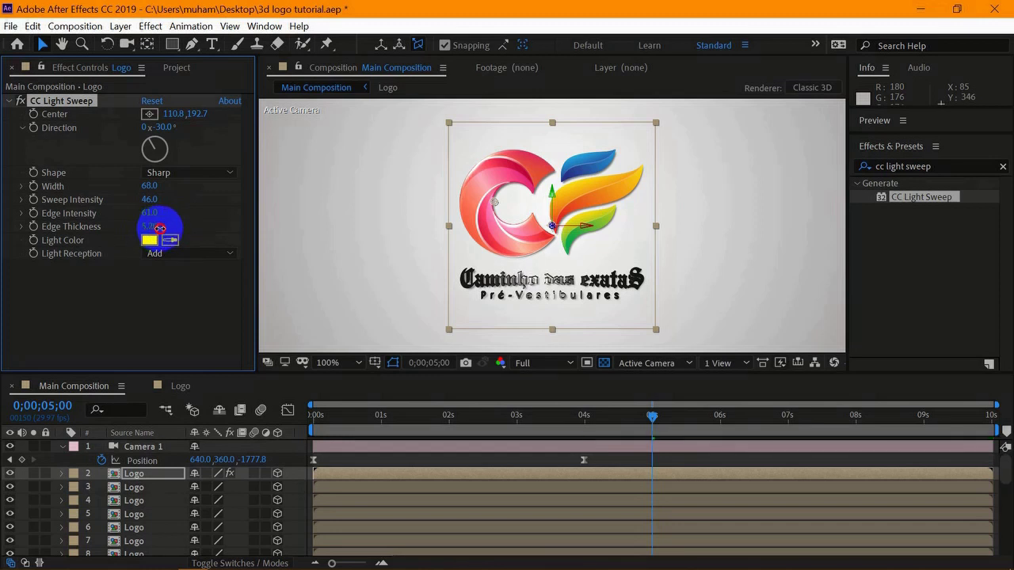
pyautogui.click(297, 245)
pyautogui.click(493, 205)
pyautogui.moveTo(485, 208); pyautogui.dragTo(285, 333)
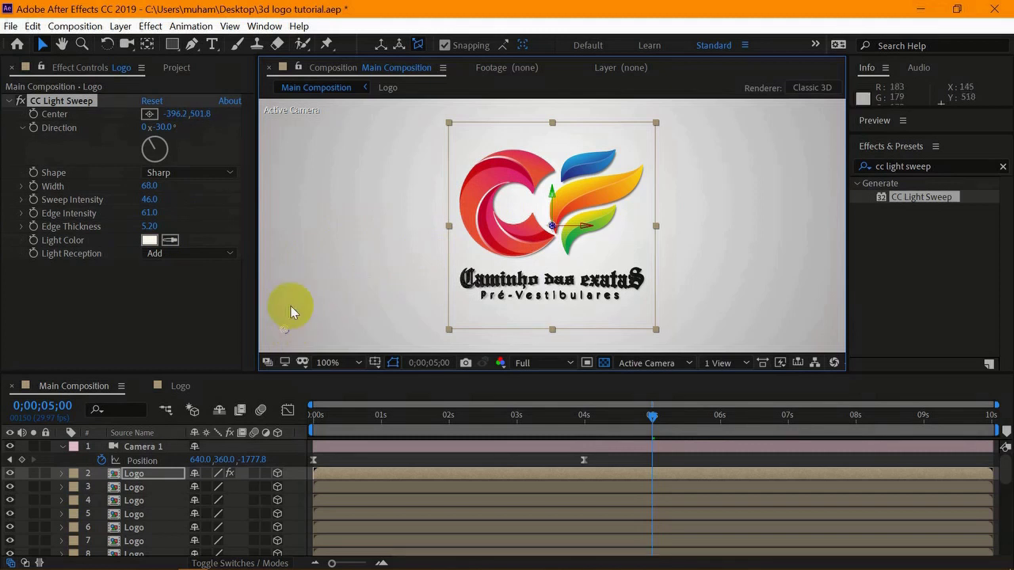
pyautogui.click(36, 125)
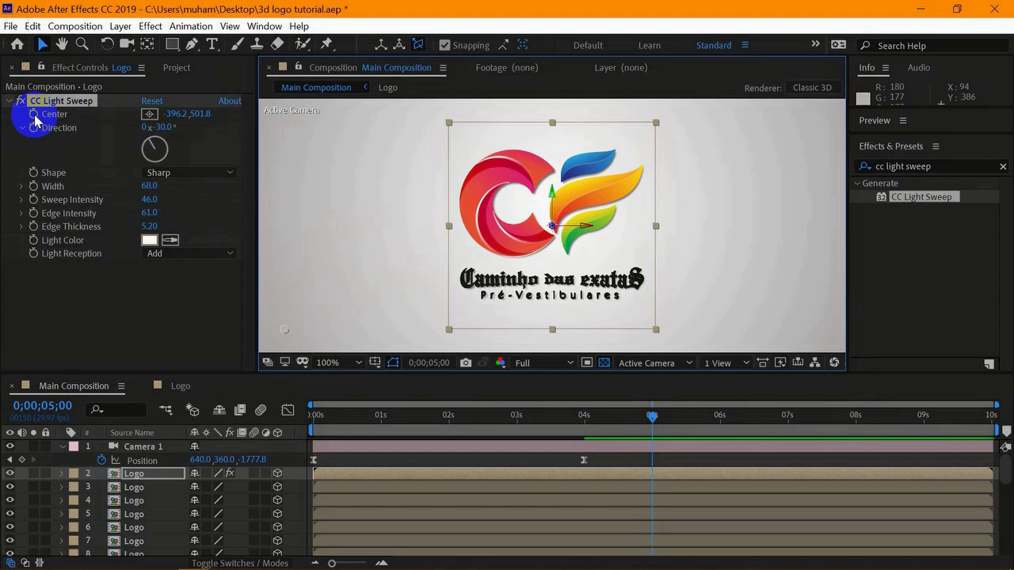
# - At 0;00;07;01, move the light sweep's centre to 778.7,53.5 at the upper right
pyautogui.click(34, 119)
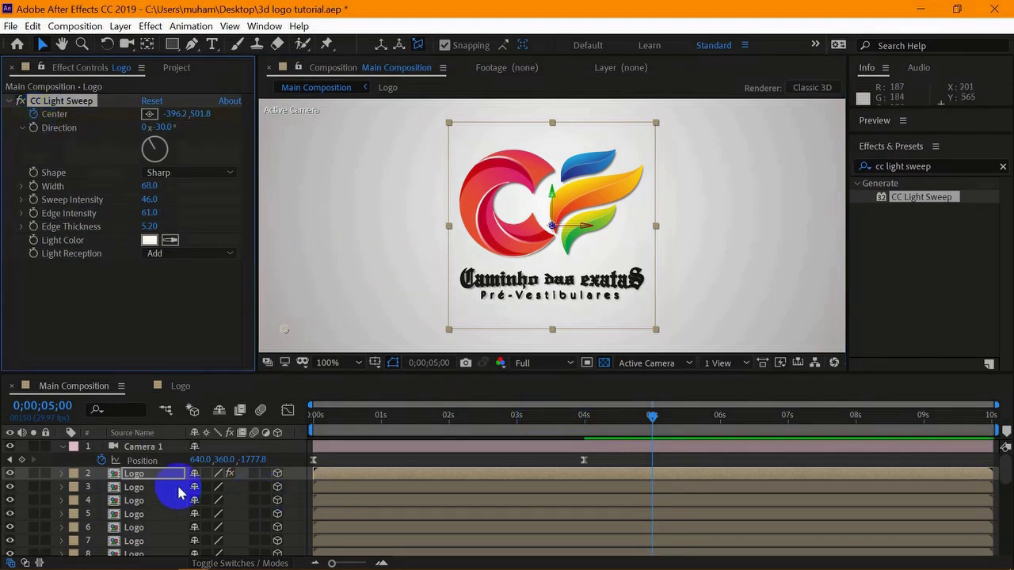
pyautogui.click(631, 472)
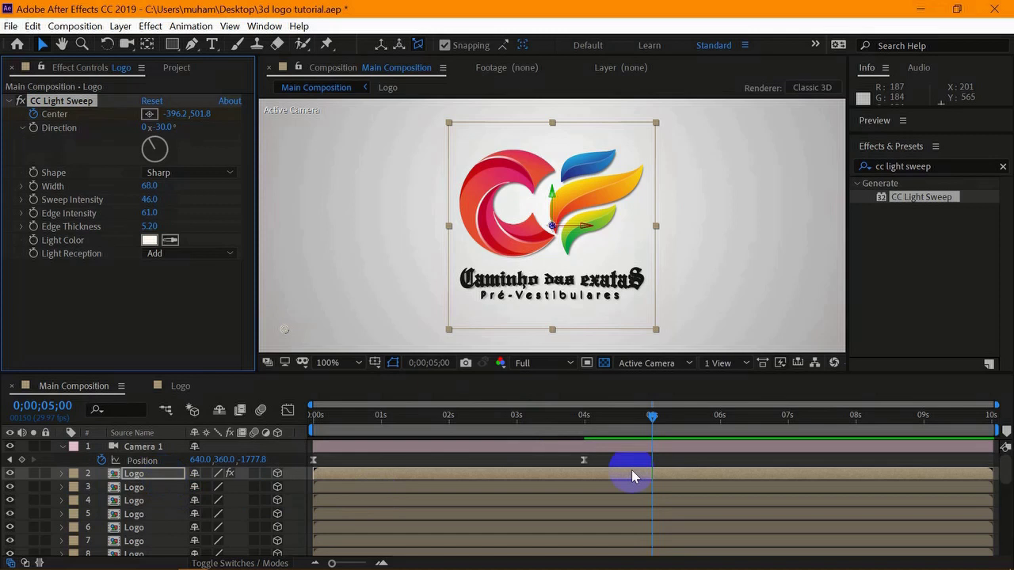
pyautogui.click(653, 417)
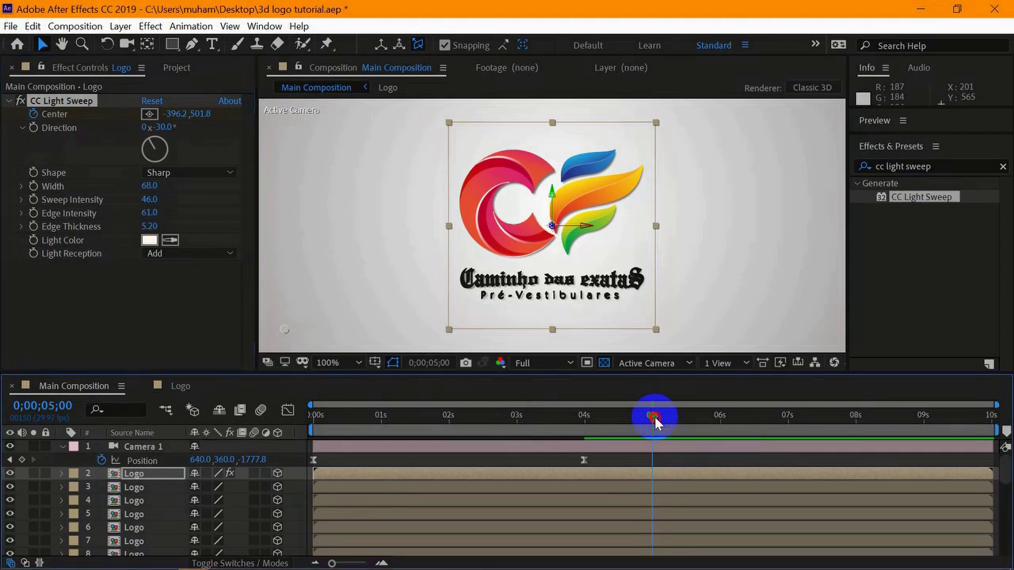
pyautogui.moveTo(655, 422); pyautogui.dragTo(784, 426)
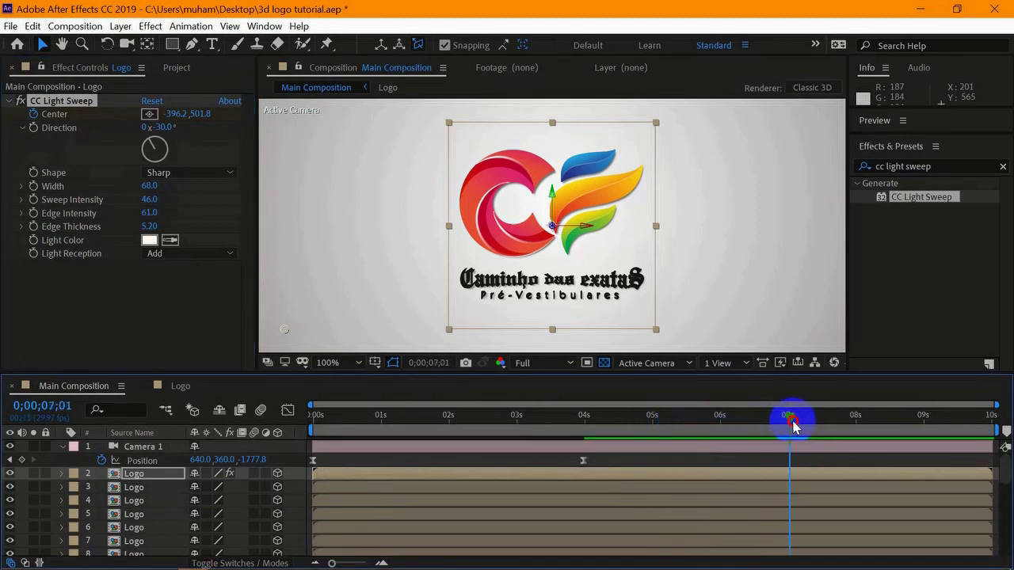
pyautogui.moveTo(793, 426); pyautogui.dragTo(792, 419)
pyautogui.moveTo(288, 334); pyautogui.dragTo(773, 150)
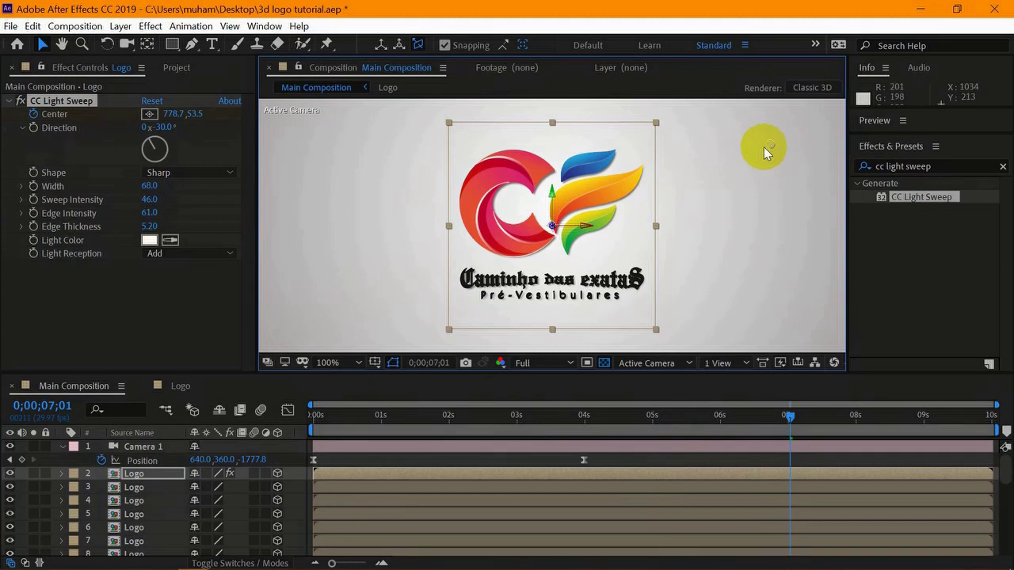
pyautogui.click(176, 481)
# - Apply Easy Ease to both of the light sweep's Center keyframes
pyautogui.press('u')
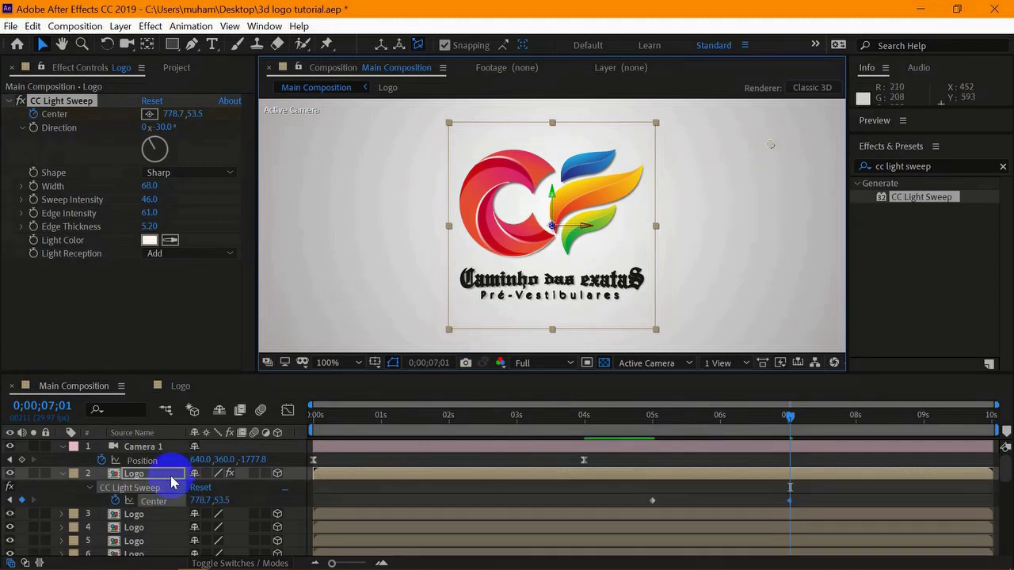
pyautogui.moveTo(648, 505); pyautogui.dragTo(791, 501)
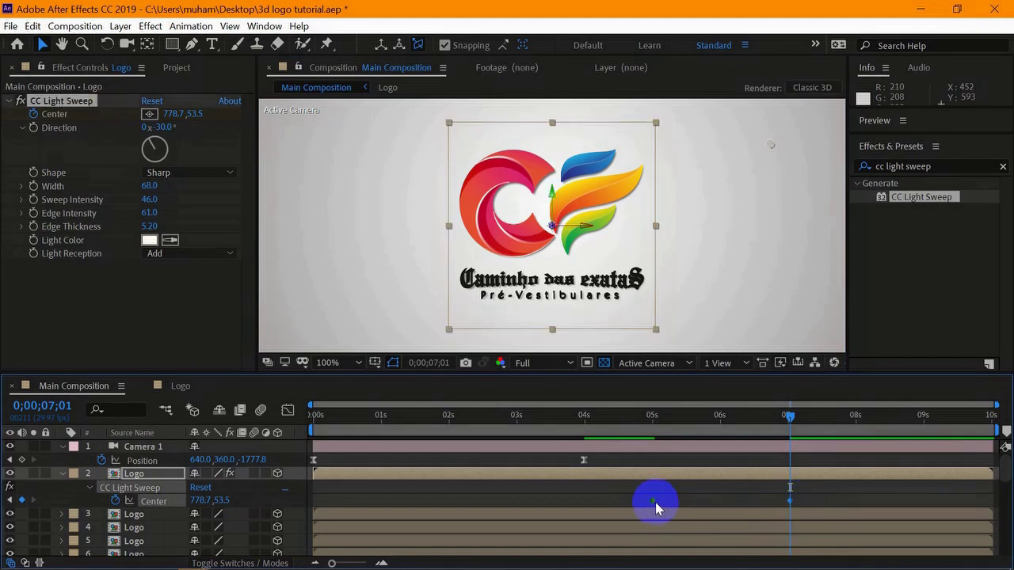
pyautogui.rightClick(655, 502)
pyautogui.moveTo(696, 490)
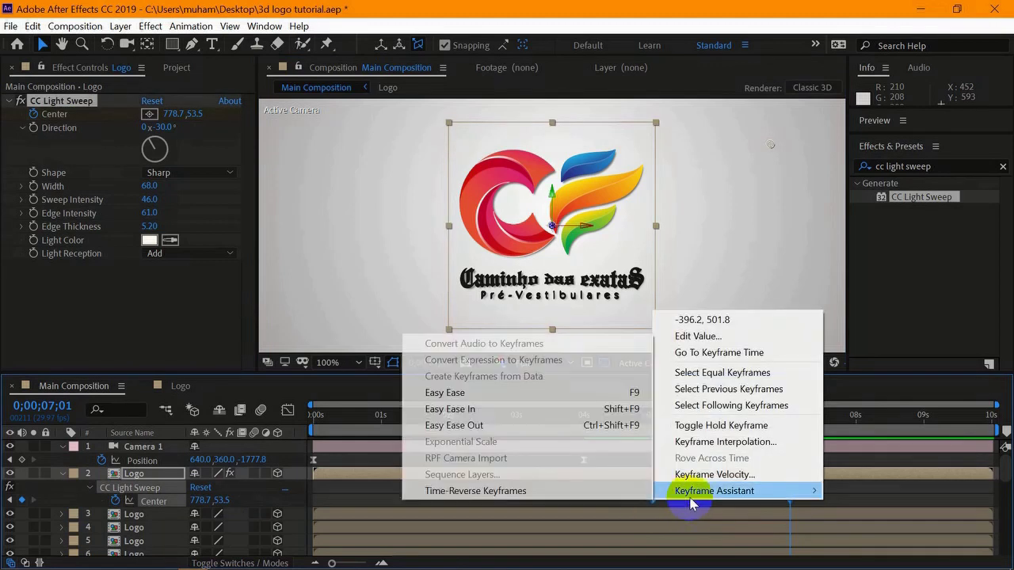
pyautogui.click(507, 399)
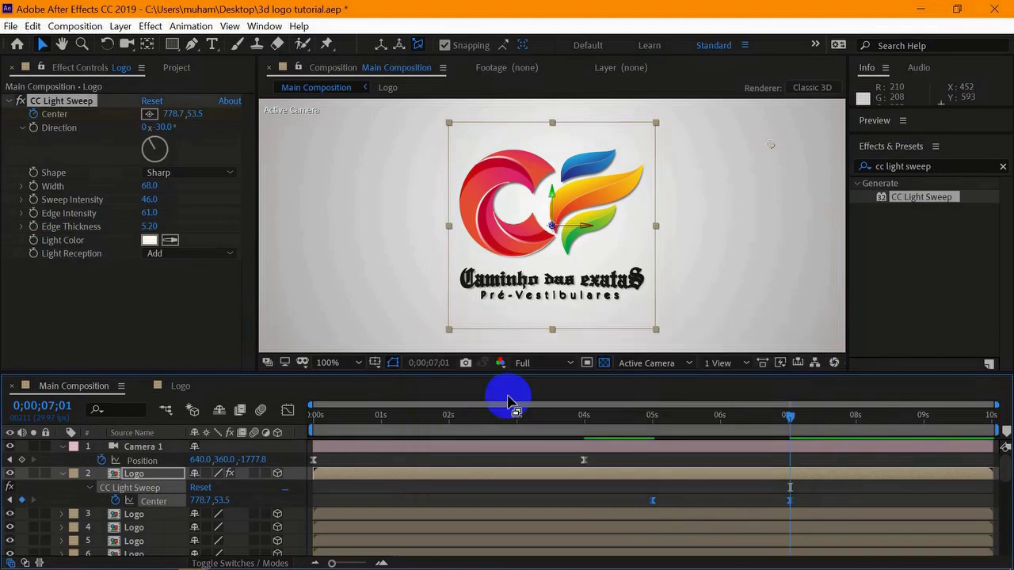
# - Stretch the last Center keyframe's ease influence to about 93%, then return to the start
pyautogui.click(287, 413)
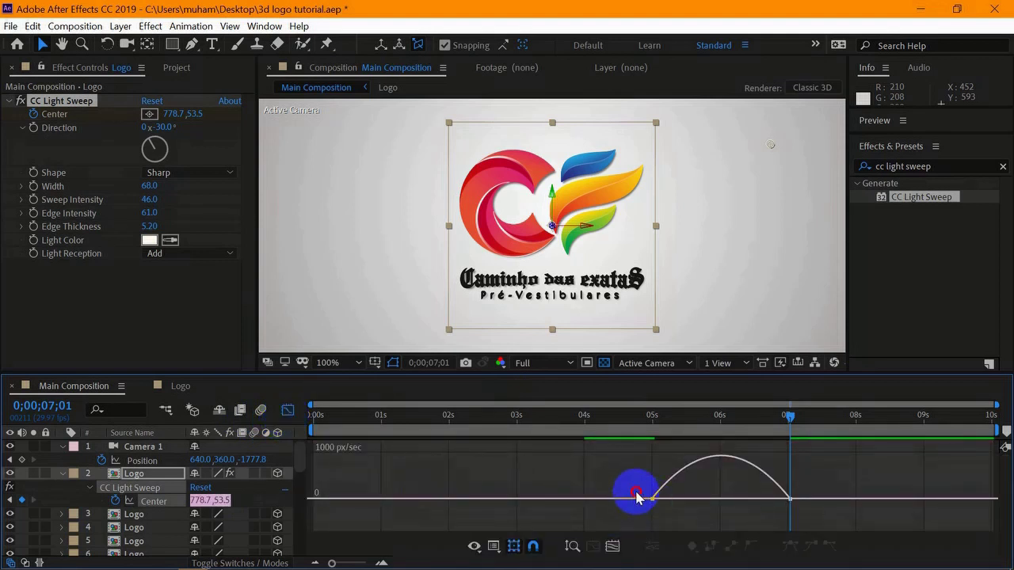
pyautogui.moveTo(638, 497); pyautogui.dragTo(826, 524)
pyautogui.click(770, 504)
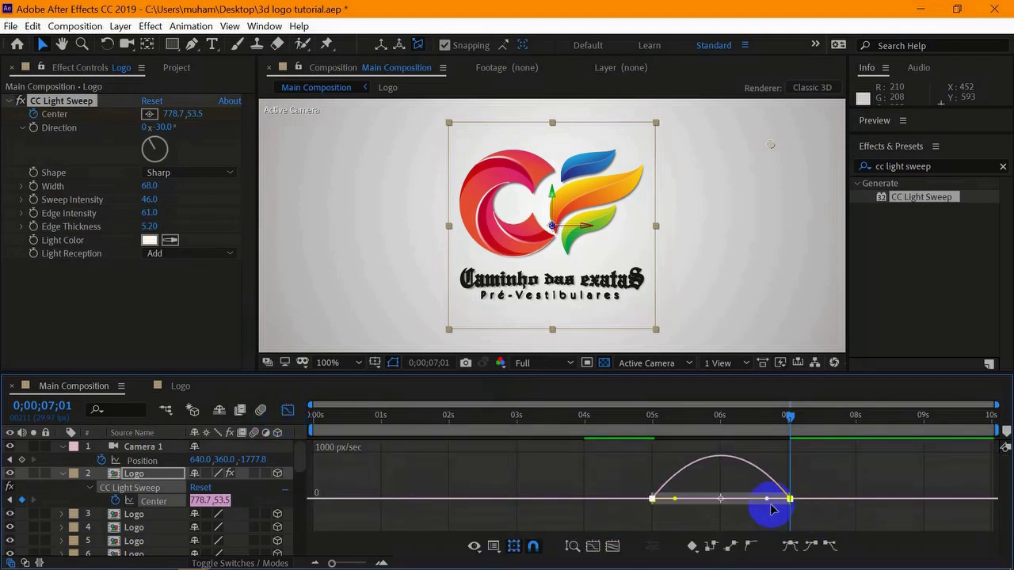
pyautogui.moveTo(767, 501); pyautogui.dragTo(727, 503)
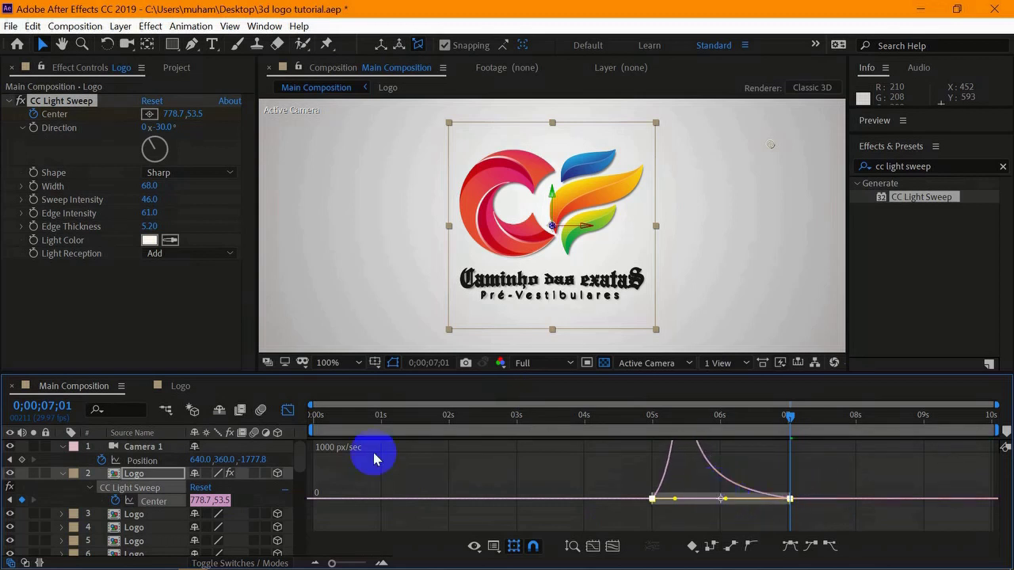
pyautogui.click(287, 411)
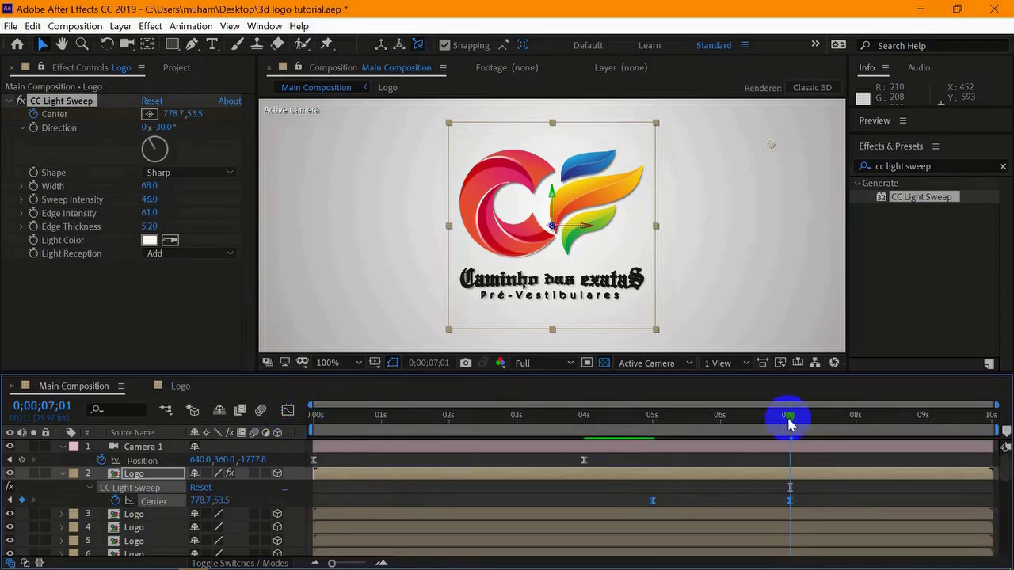
pyautogui.moveTo(789, 424); pyautogui.dragTo(261, 445)
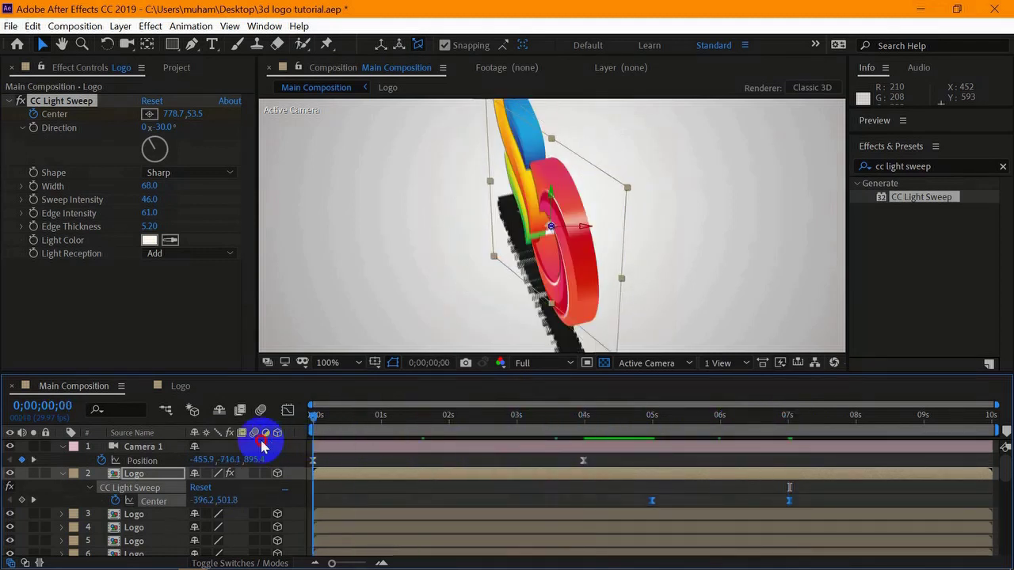
# - Preview the sweep, then reshape the Center eases so it starts slowly and ends abruptly (~2%)
pyautogui.press('space')
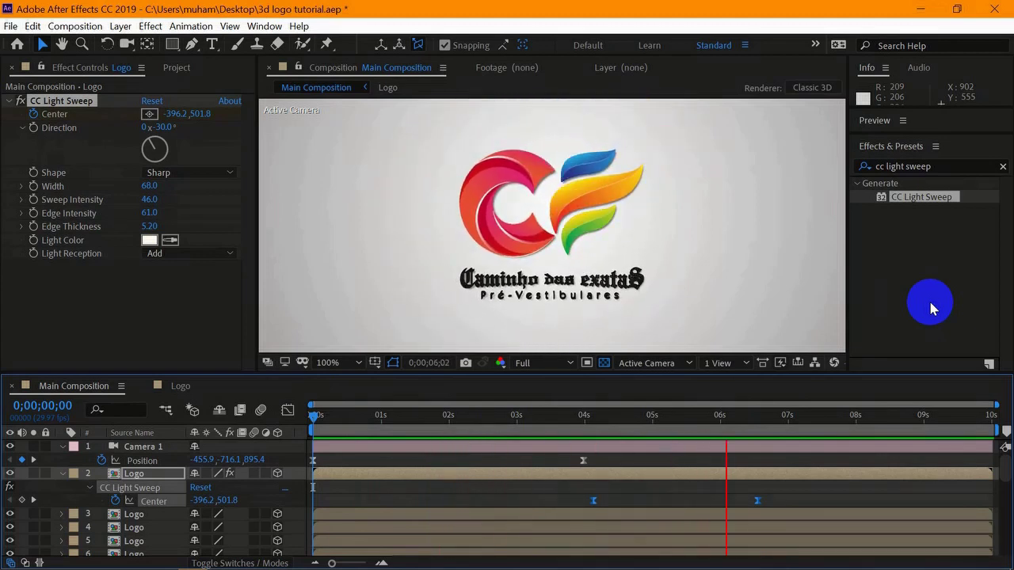
pyautogui.press('space')
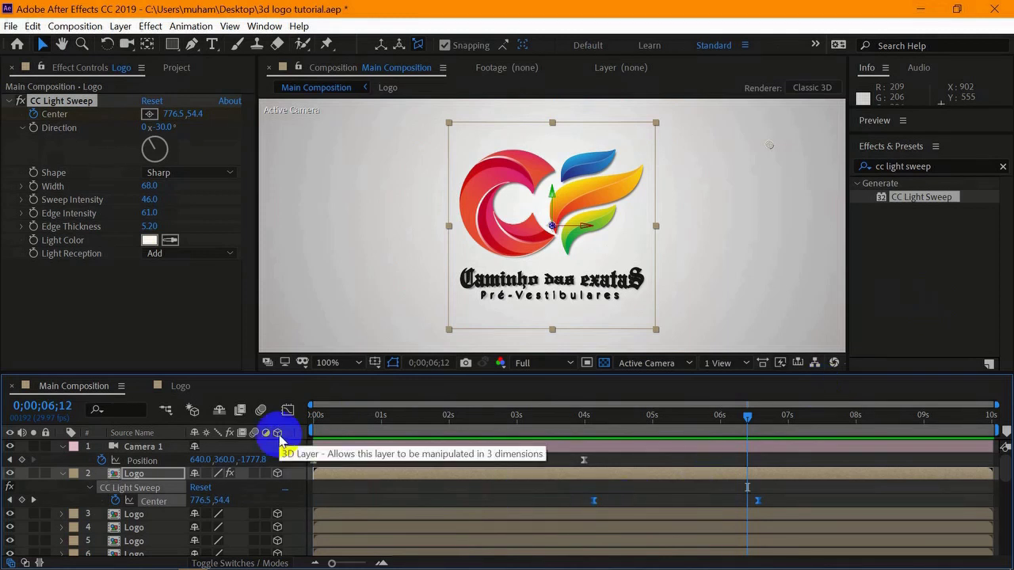
pyautogui.click(287, 410)
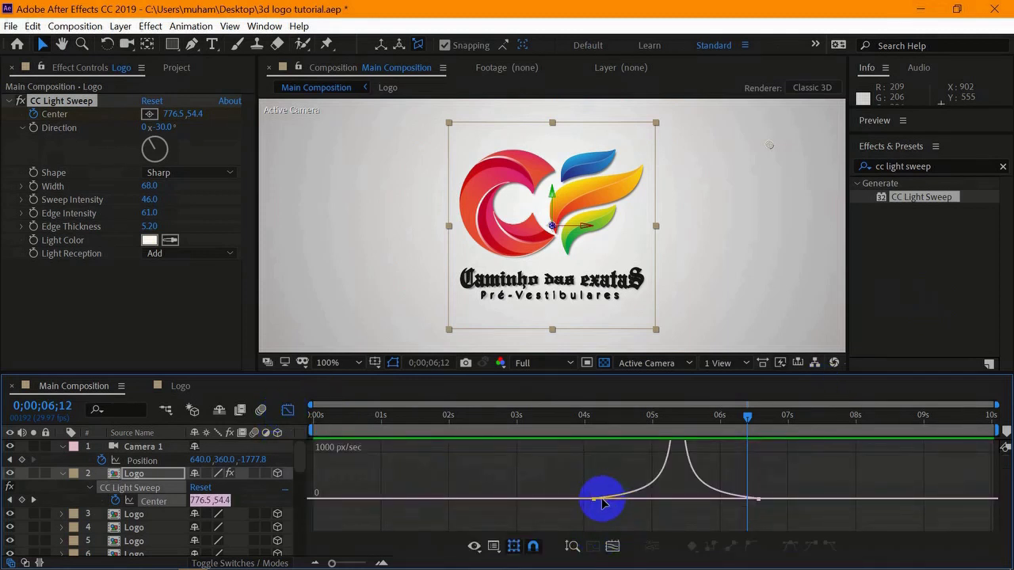
pyautogui.moveTo(595, 498); pyautogui.dragTo(669, 502)
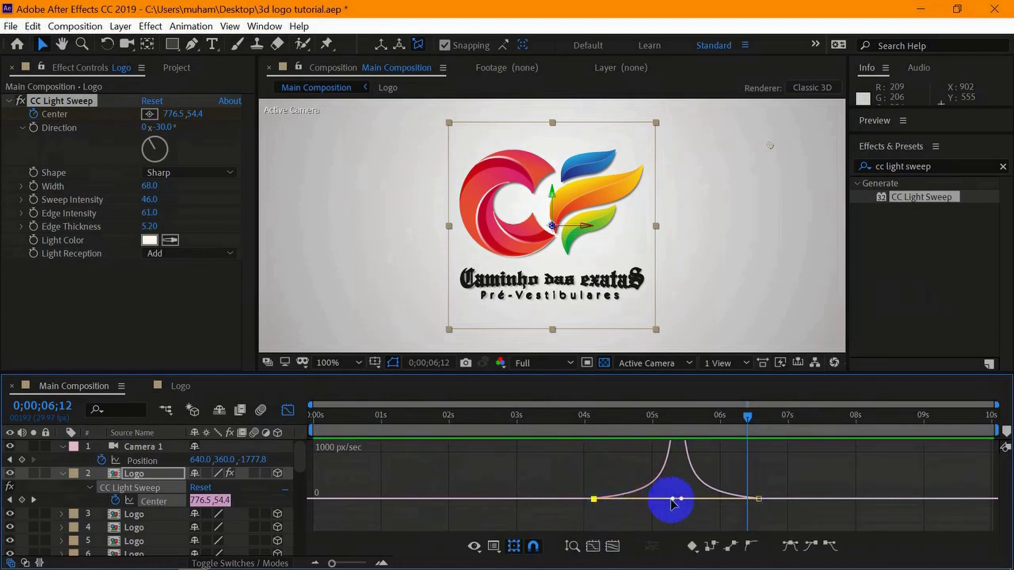
pyautogui.moveTo(682, 500); pyautogui.dragTo(756, 504)
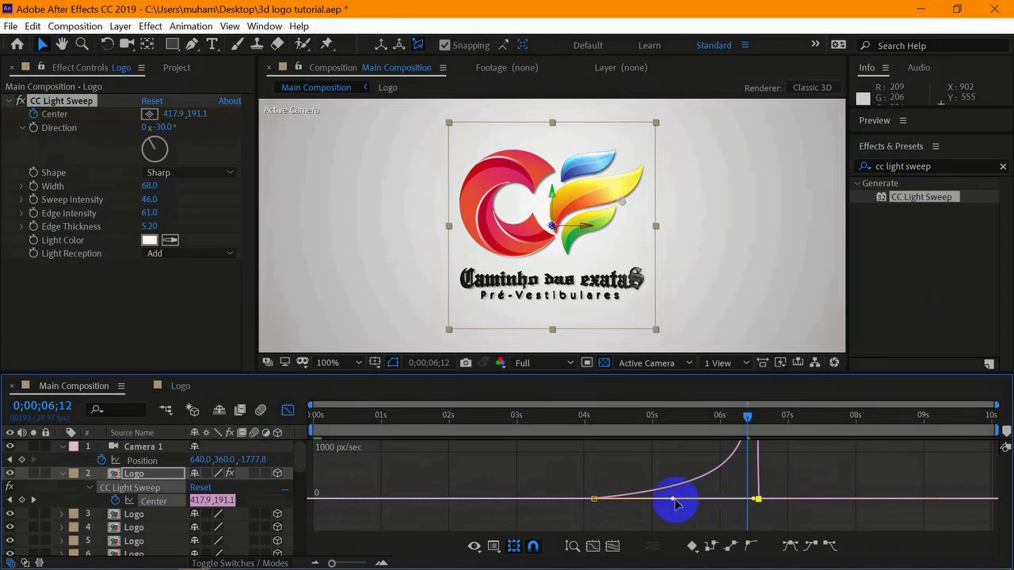
pyautogui.moveTo(665, 501); pyautogui.dragTo(644, 498)
pyautogui.moveTo(747, 419); pyautogui.dragTo(576, 432)
# - Preview the retimed light sweep, first from 3;26 and then from the start
pyautogui.press('space')
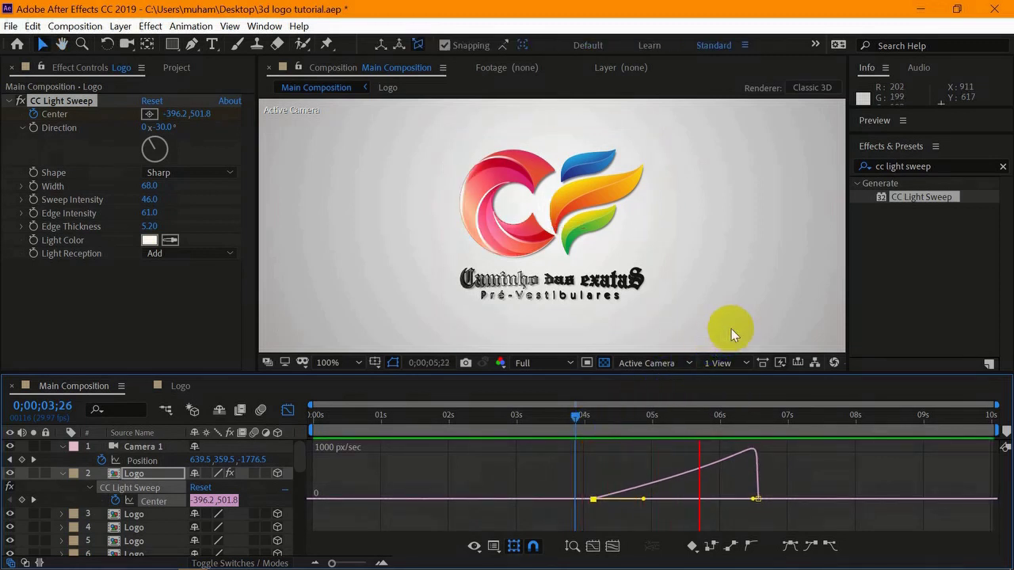
pyautogui.press('space')
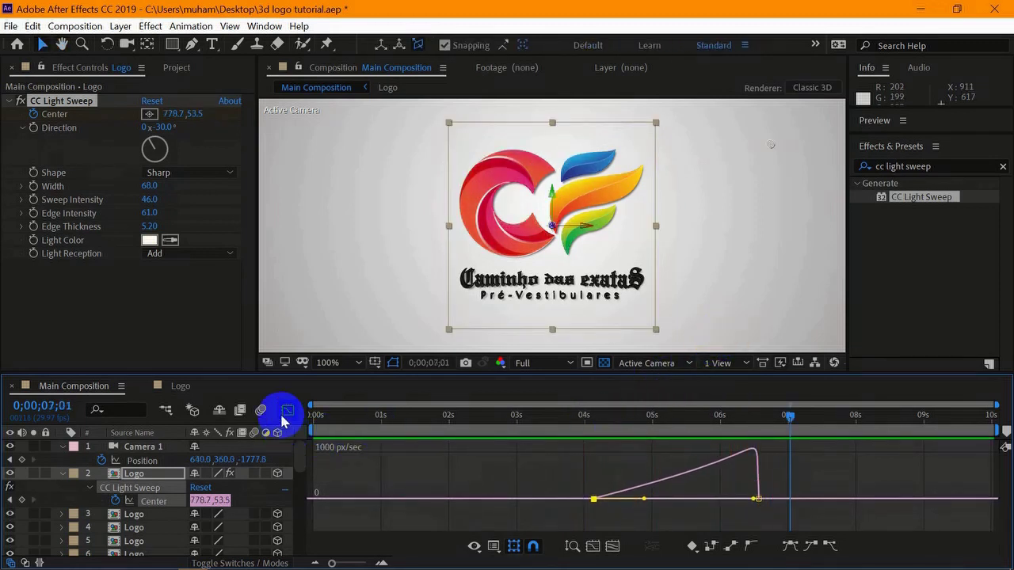
pyautogui.click(288, 410)
pyautogui.moveTo(792, 418); pyautogui.dragTo(264, 437)
pyautogui.click(837, 305)
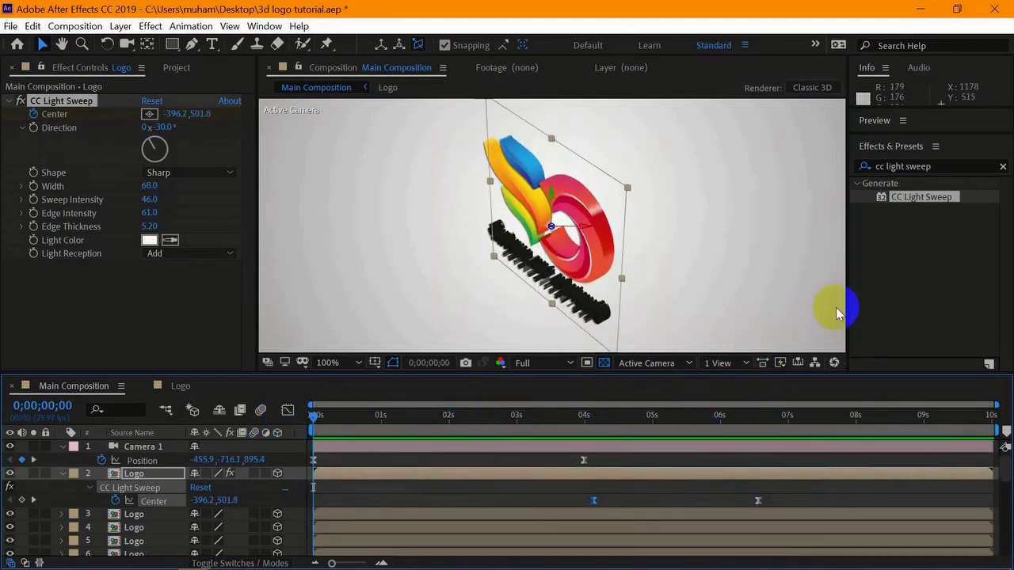
pyautogui.press('space')
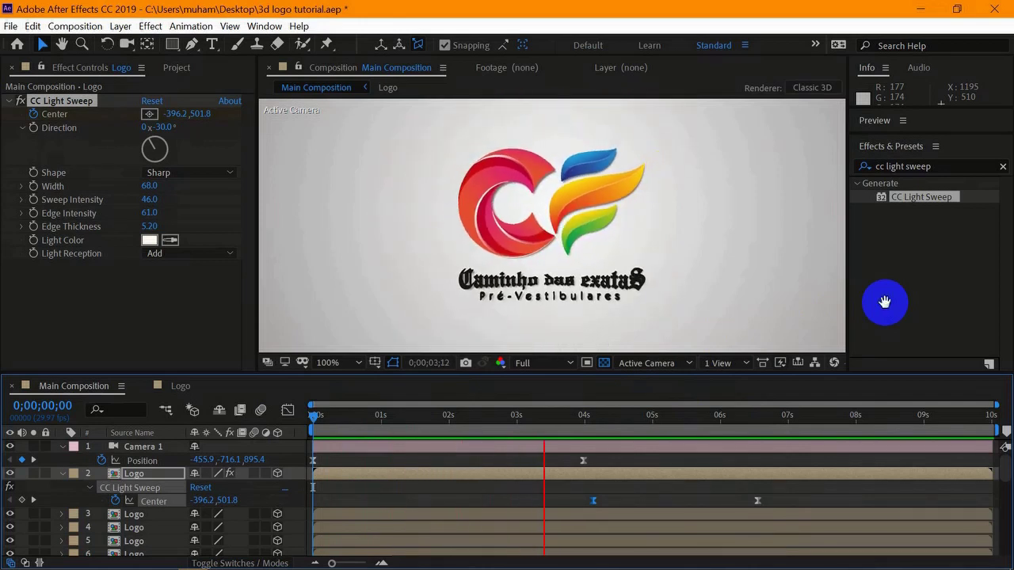
pyautogui.press('space')
# - Ease Camera 1's Position into its final framing at about 52% influence and preview it
pyautogui.click(585, 460)
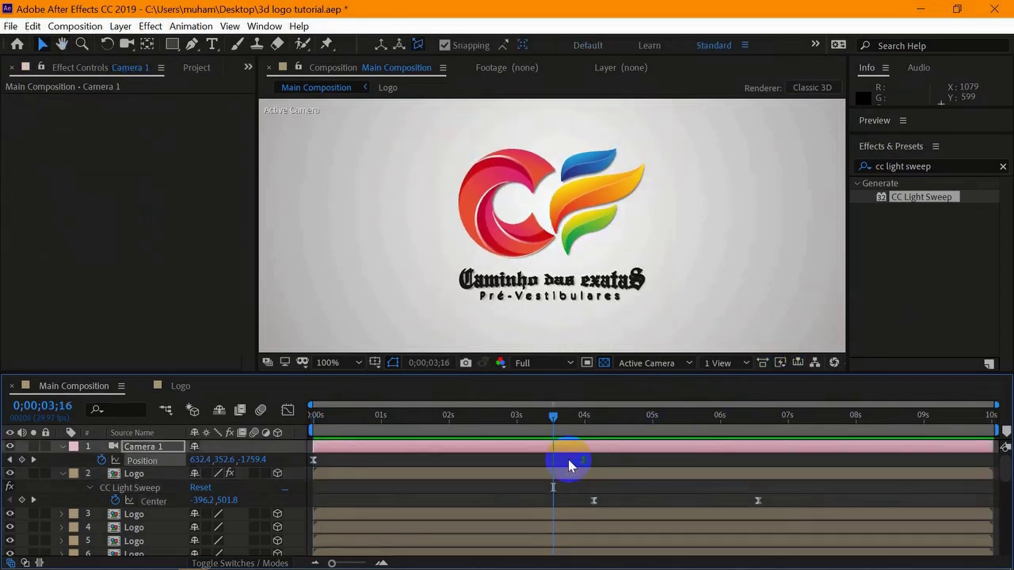
pyautogui.click(287, 412)
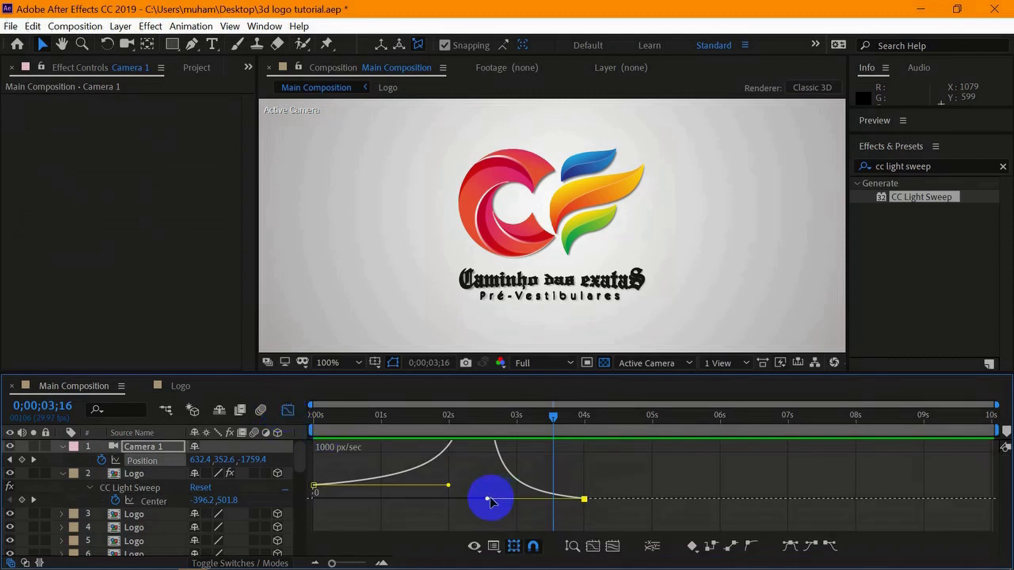
pyautogui.moveTo(499, 502); pyautogui.dragTo(516, 505)
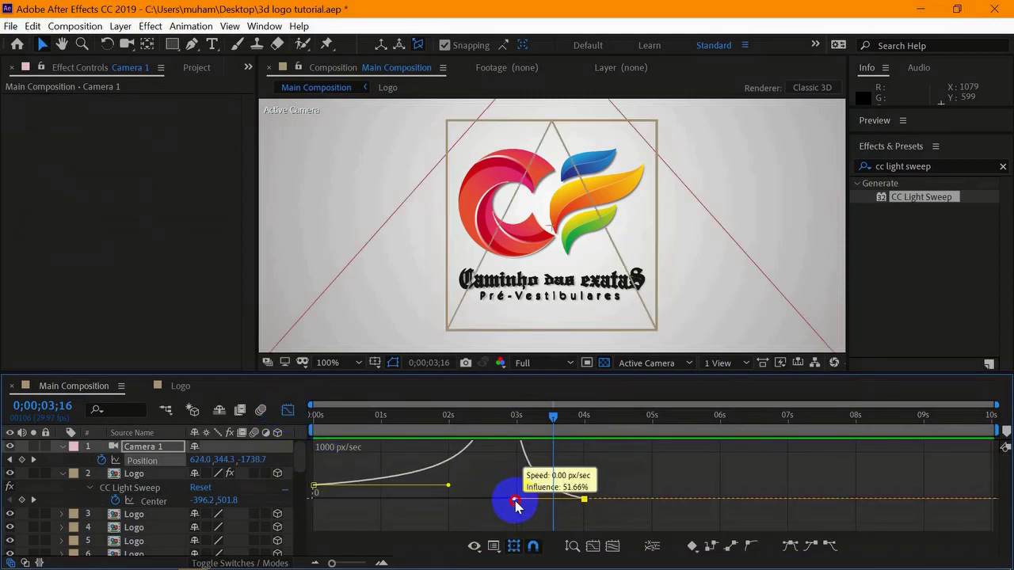
pyautogui.click(287, 409)
pyautogui.click(558, 418)
pyautogui.moveTo(430, 420); pyautogui.dragTo(282, 414)
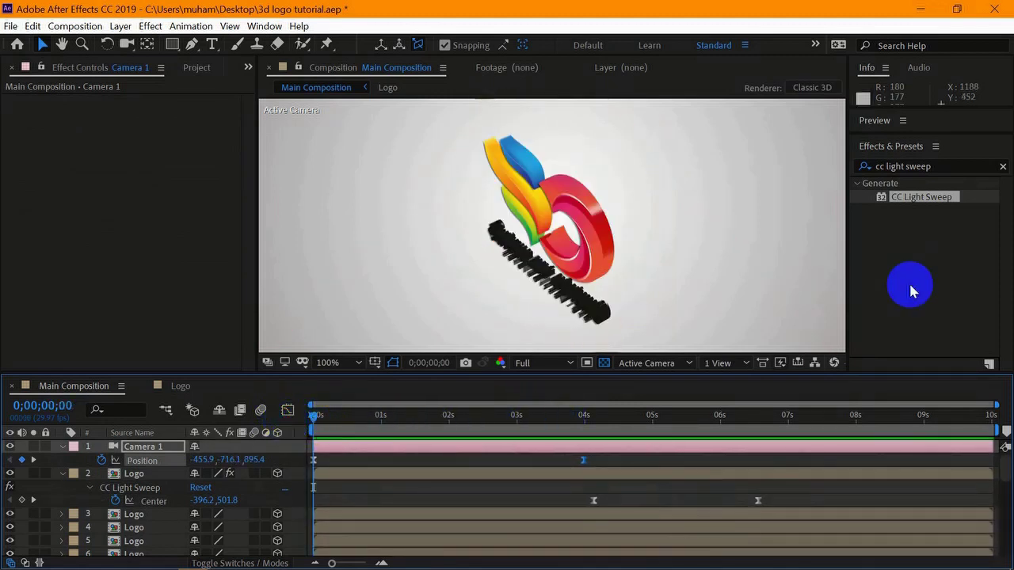
pyautogui.press('space')
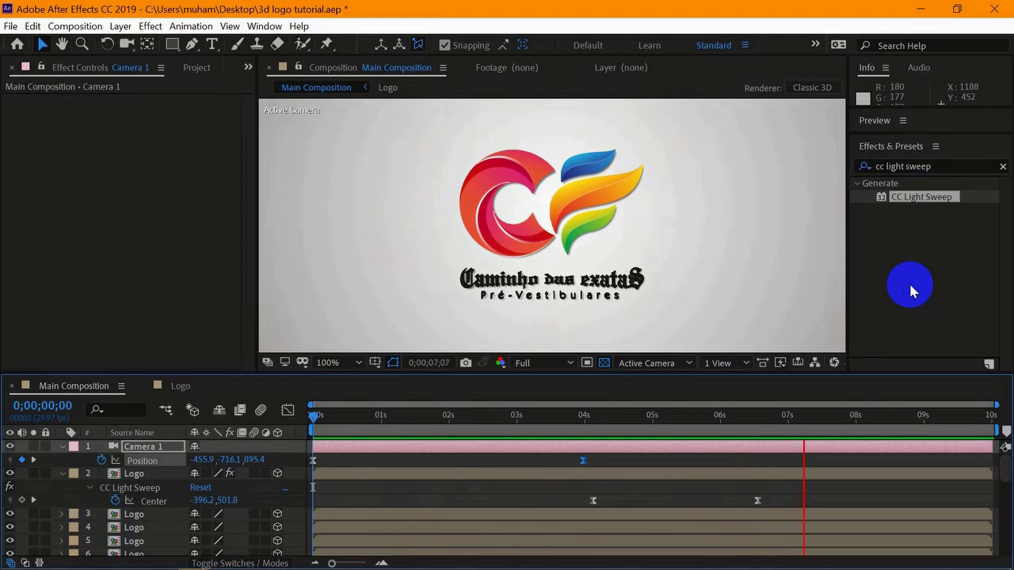
pyautogui.press('space')
# - Refine the camera speed curve's bezier handle, preview, and collapse the Camera 1 and Logo layers
pyautogui.click(288, 410)
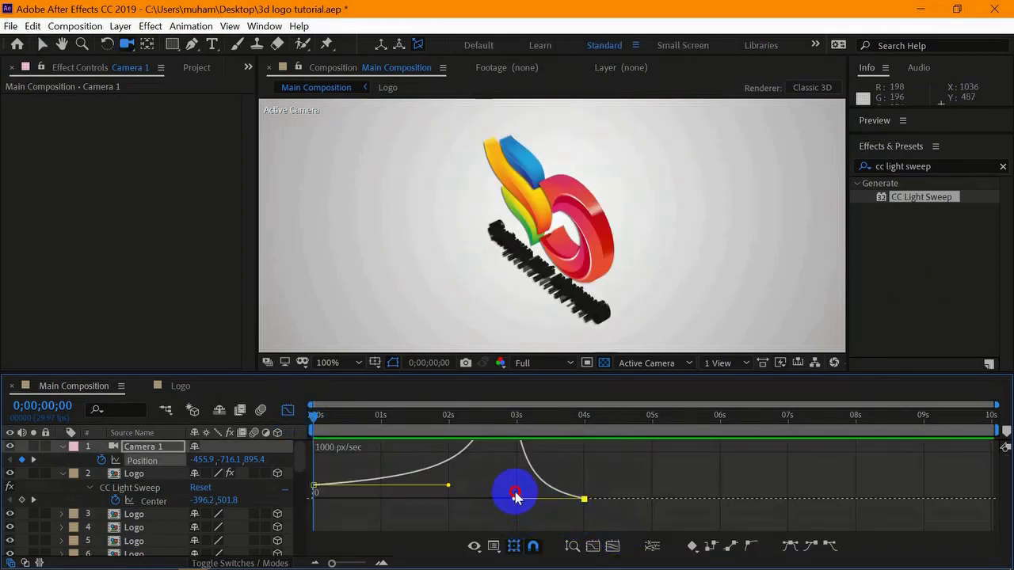
pyautogui.moveTo(513, 493); pyautogui.dragTo(507, 471)
pyautogui.click(316, 430)
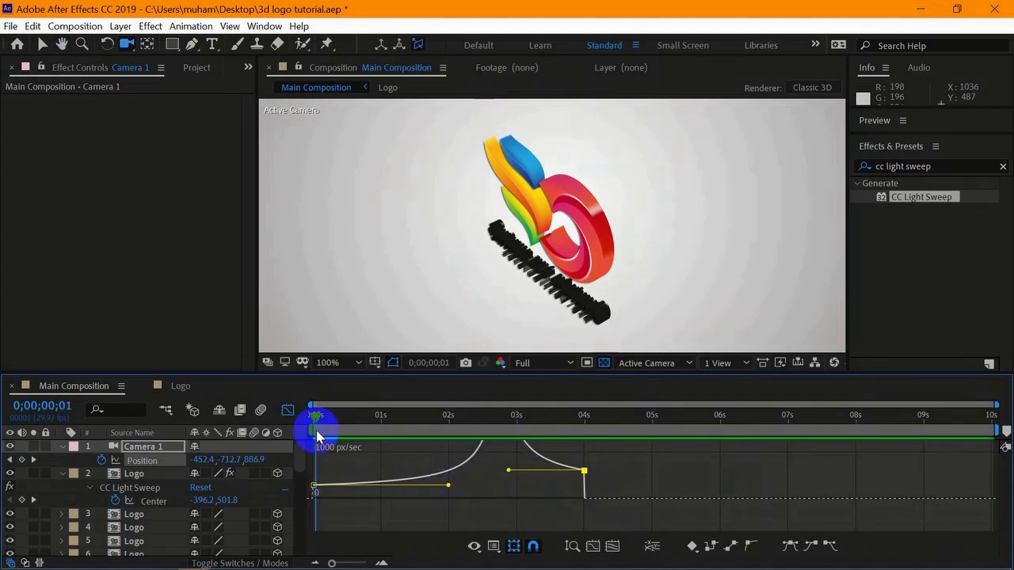
pyautogui.press('space')
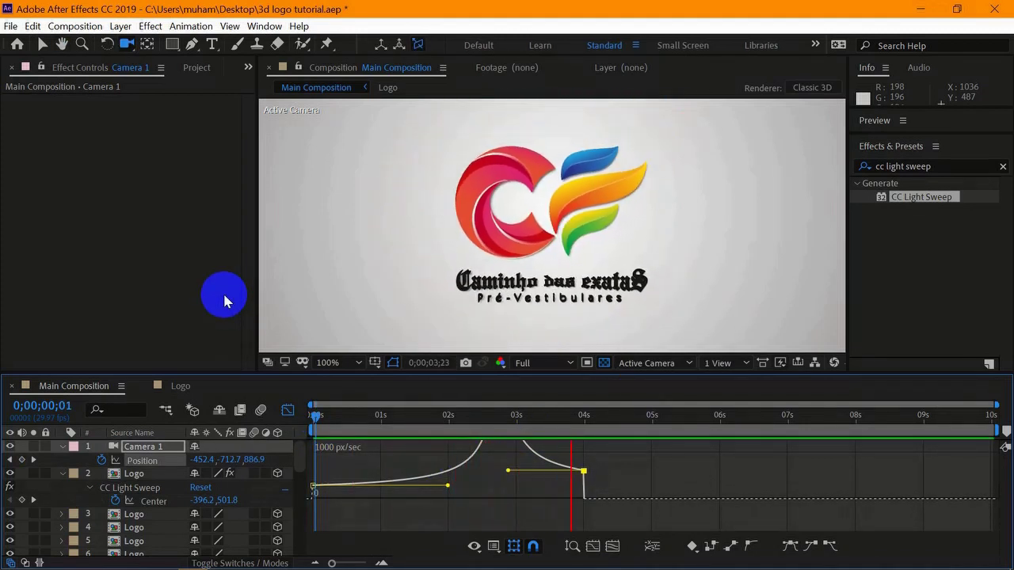
pyautogui.press('space')
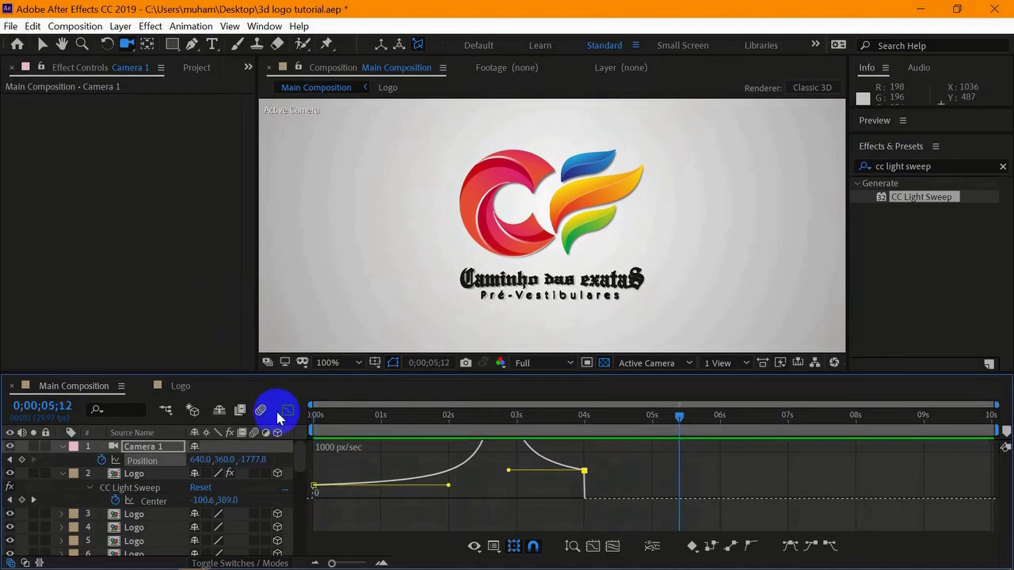
pyautogui.click(287, 411)
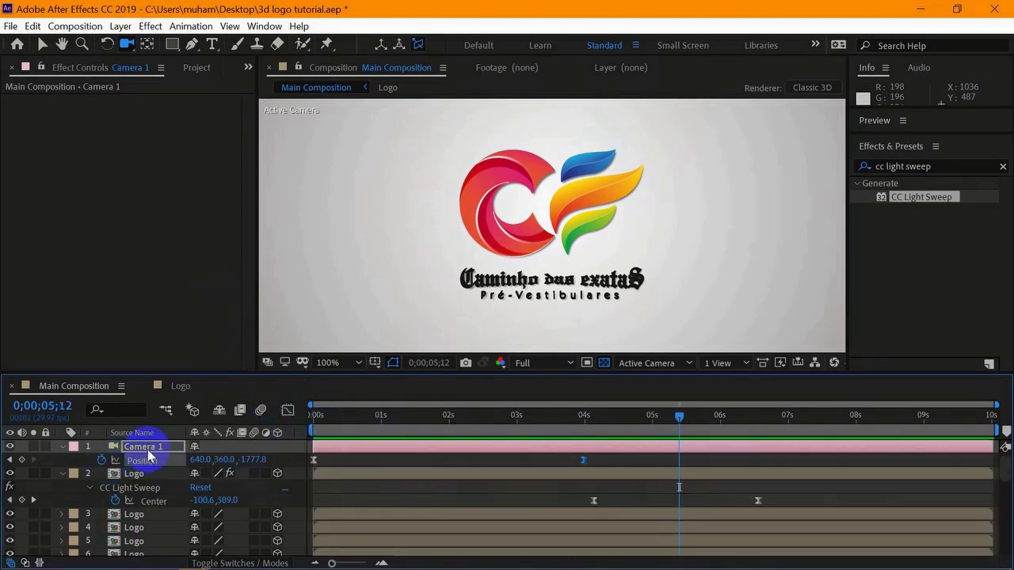
pyautogui.click(63, 448)
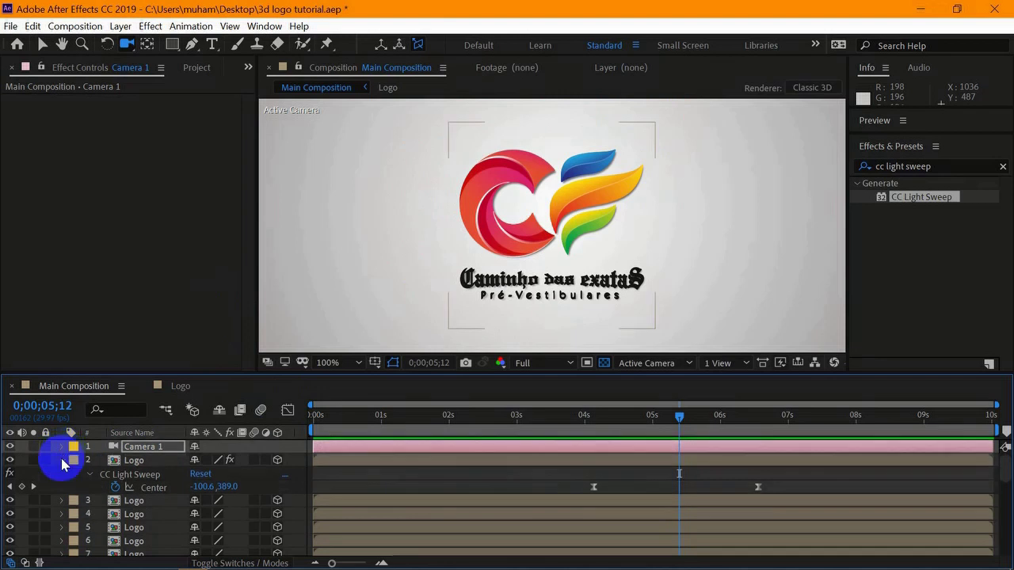
pyautogui.click(63, 463)
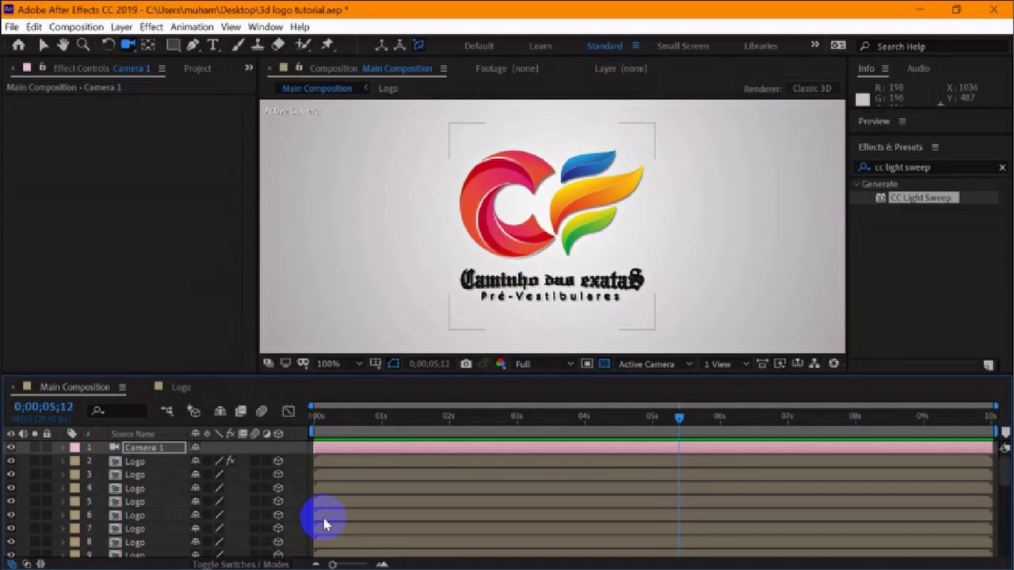
# - Switch to the Logo comp, show the Project panel, and open the Personal folder
pyautogui.click(184, 387)
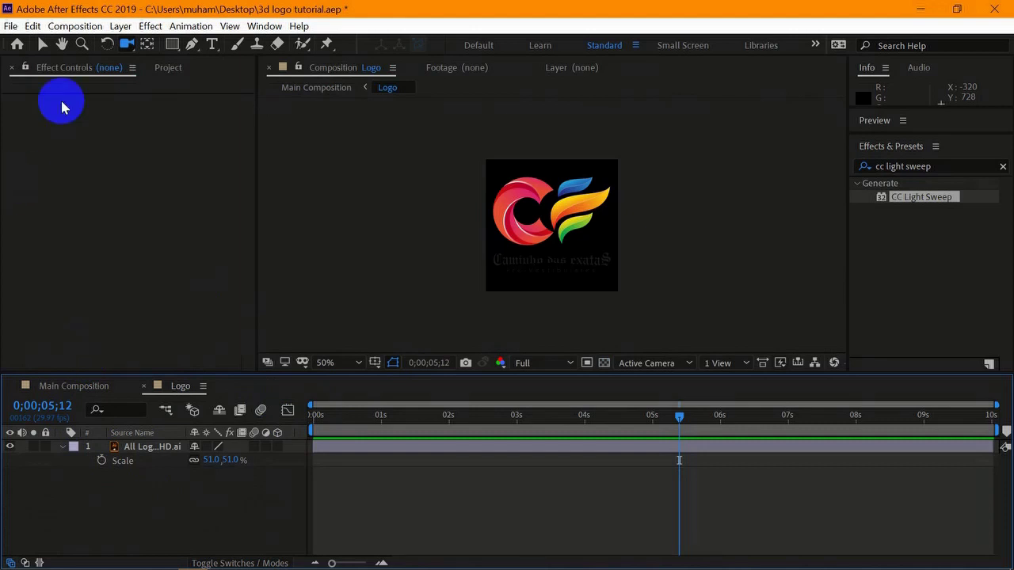
pyautogui.click(164, 68)
pyautogui.click(131, 175)
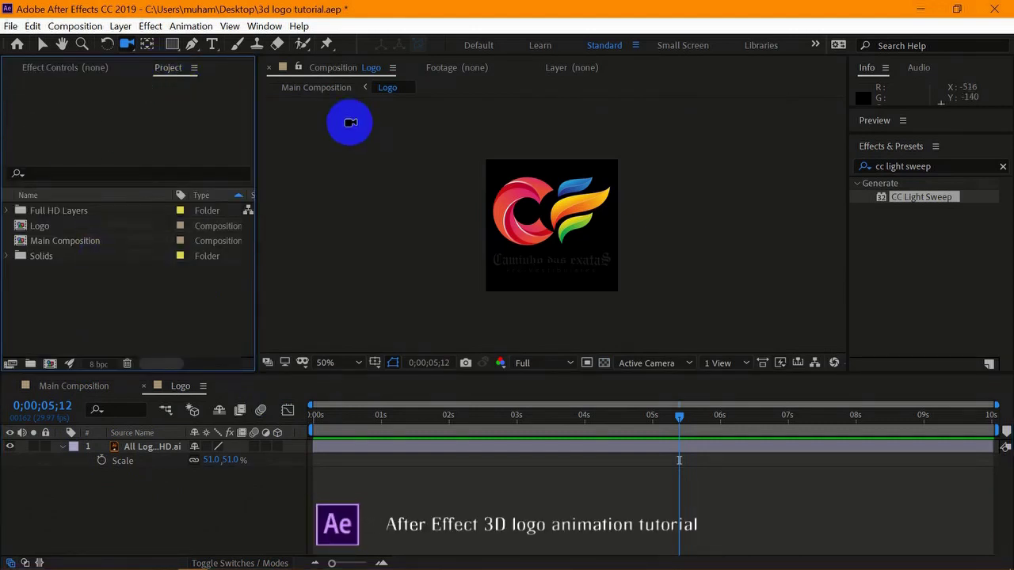
pyautogui.moveTo(453, 6)
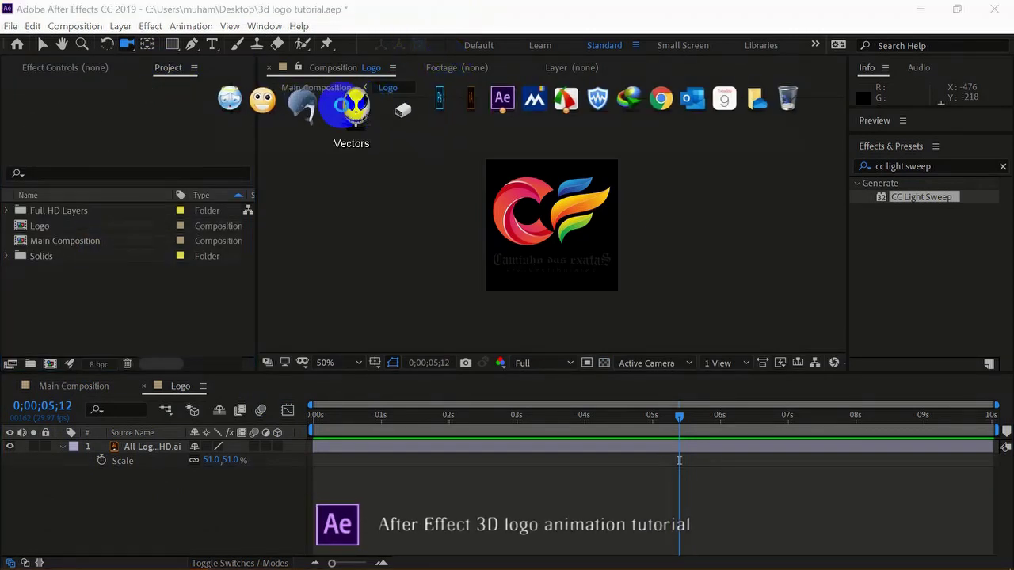
pyautogui.click(287, 114)
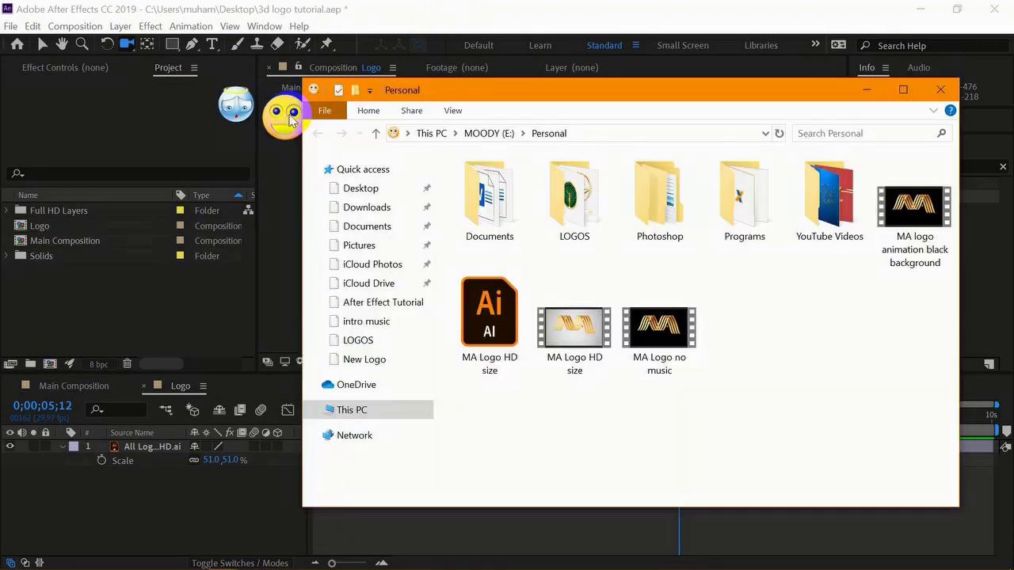
# - Import Untitled-2-01.png from the LOGOS folder into the After Effects Project panel
pyautogui.scroll(-3, 430, 204)
pyautogui.moveTo(603, 100); pyautogui.dragTo(532, 89)
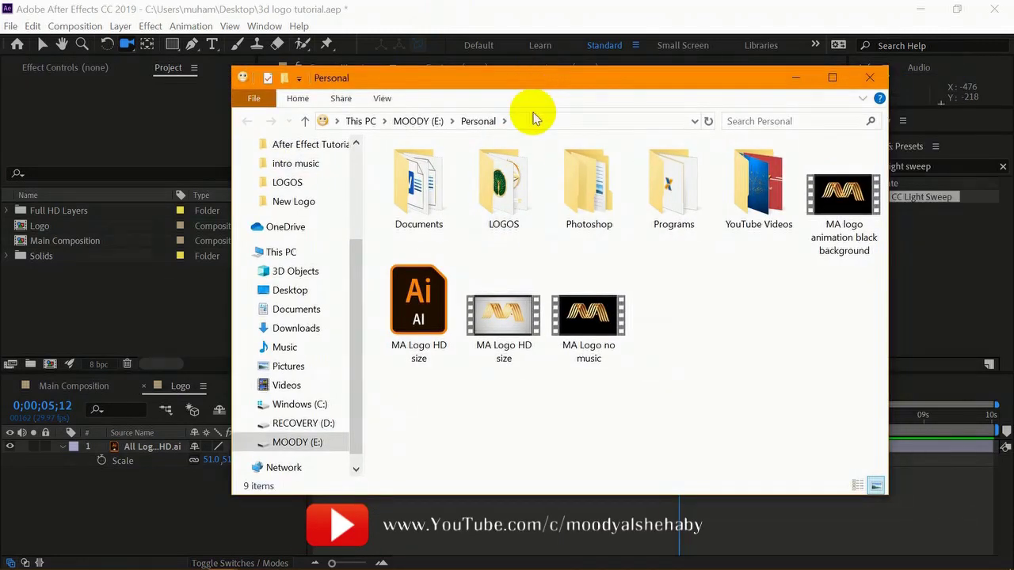
pyautogui.doubleClick(502, 187)
pyautogui.click(681, 192)
pyautogui.moveTo(681, 192); pyautogui.dragTo(154, 314)
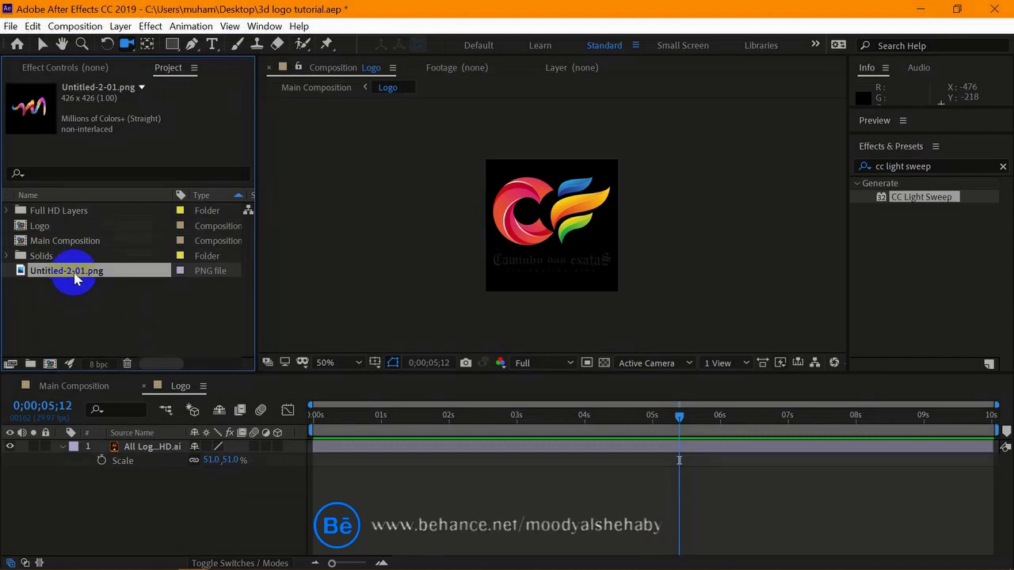
# - Place Untitled-2-01.png in the Logo comp, hide the old logo layer, and preview Main Composition
pyautogui.moveTo(68, 271); pyautogui.dragTo(92, 489)
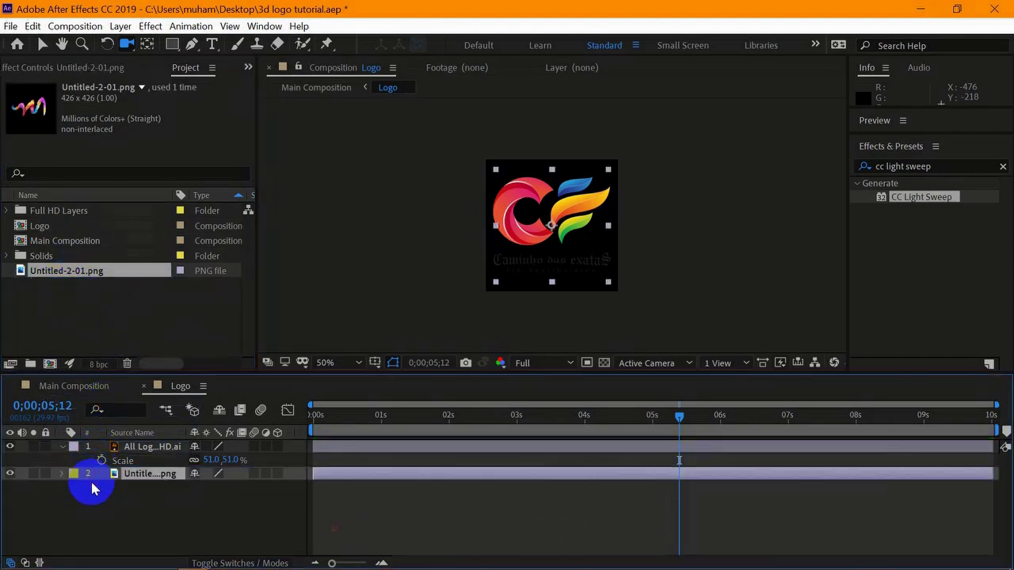
pyautogui.click(9, 448)
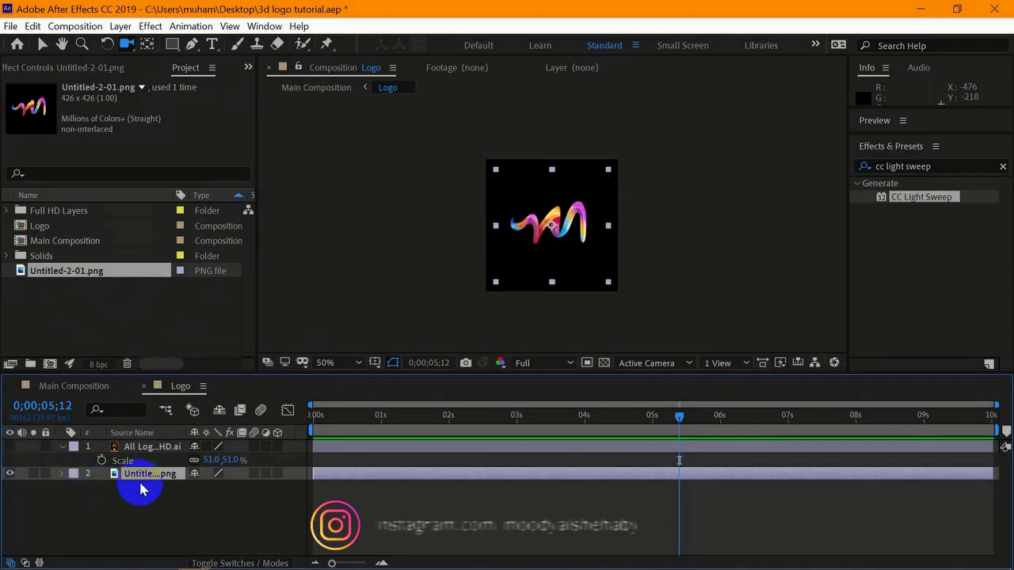
pyautogui.click(80, 393)
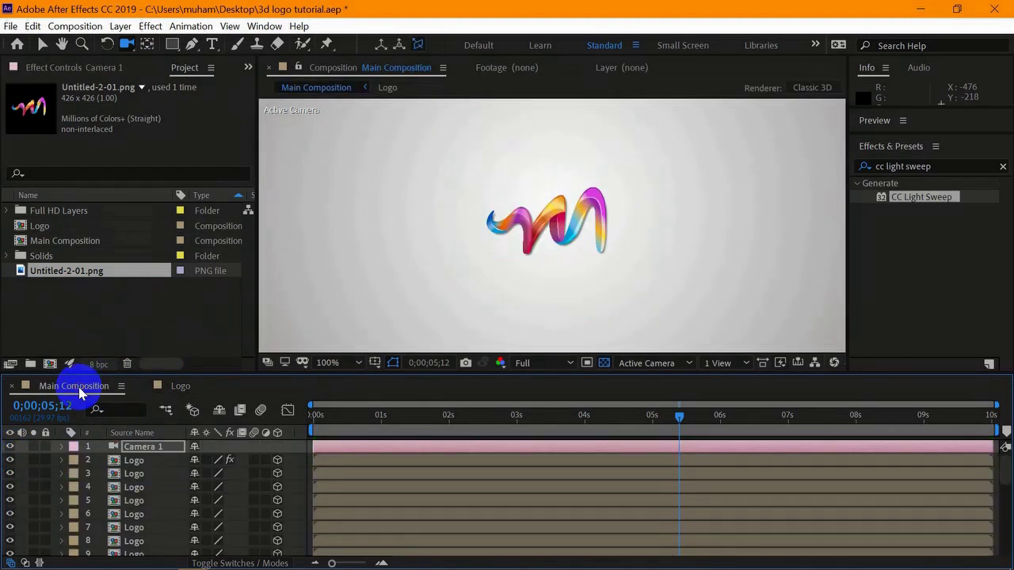
pyautogui.moveTo(677, 422); pyautogui.dragTo(307, 422)
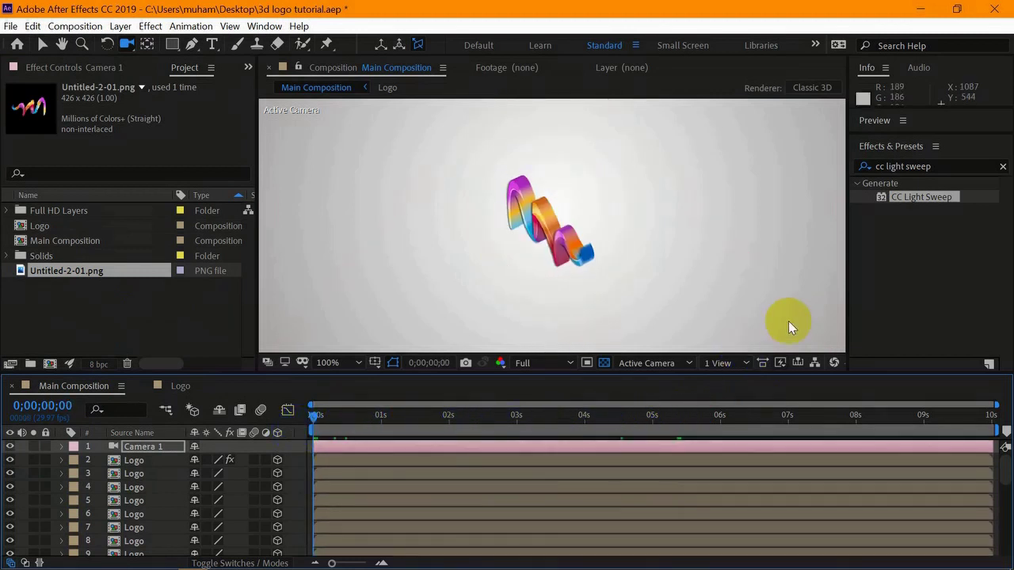
pyautogui.press('space')
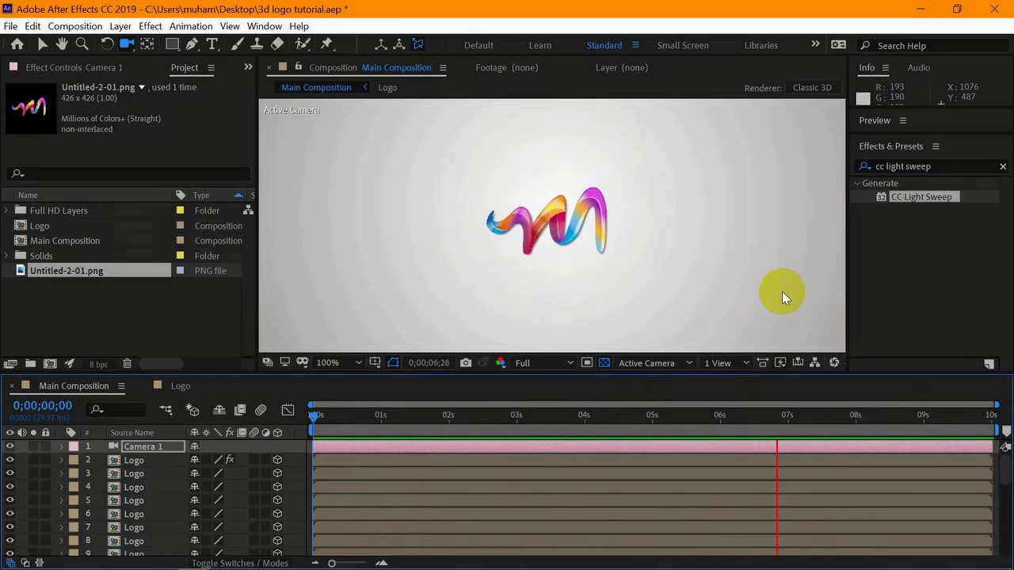
pyautogui.press('space')
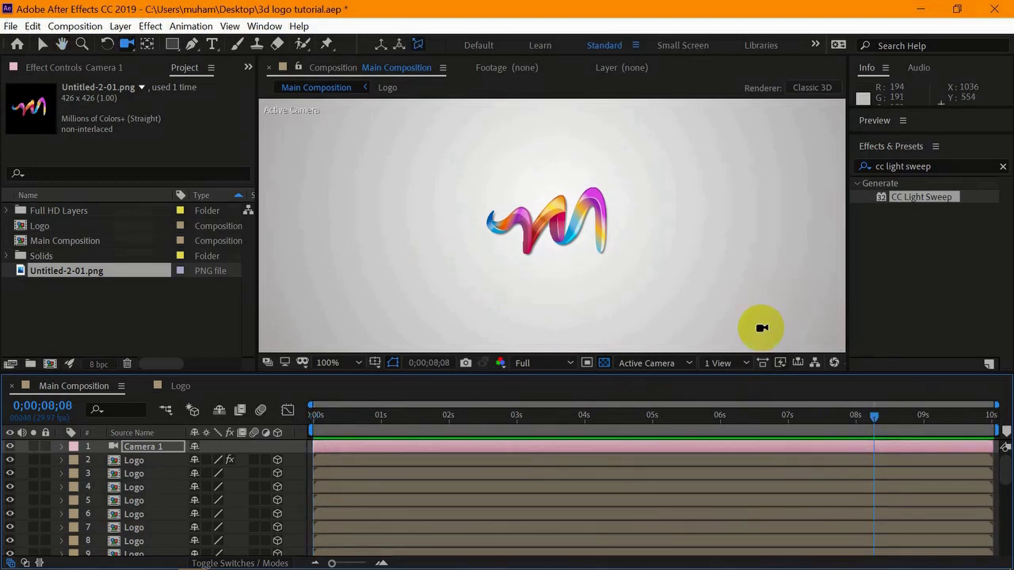
# - Keyframe the PNG layer's Scale from 0% at 0s to 100% at about 1s
pyautogui.click(180, 388)
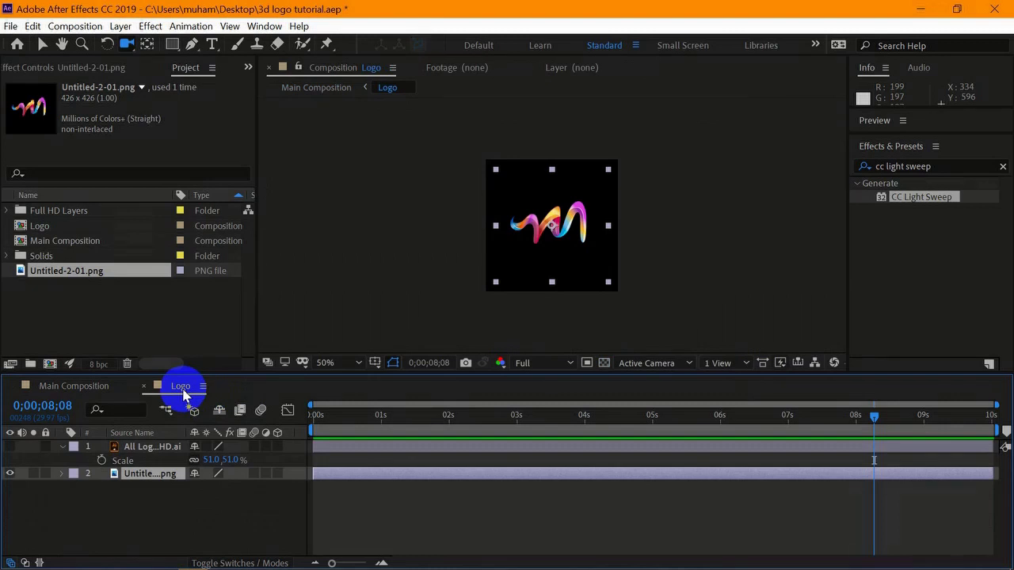
pyautogui.click(155, 475)
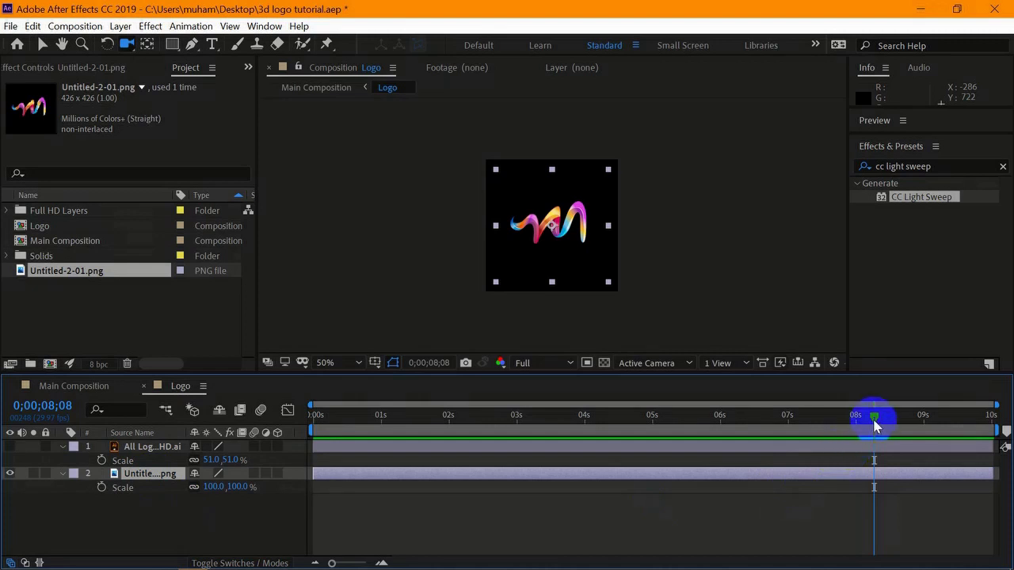
pyautogui.moveTo(874, 425); pyautogui.dragTo(294, 441)
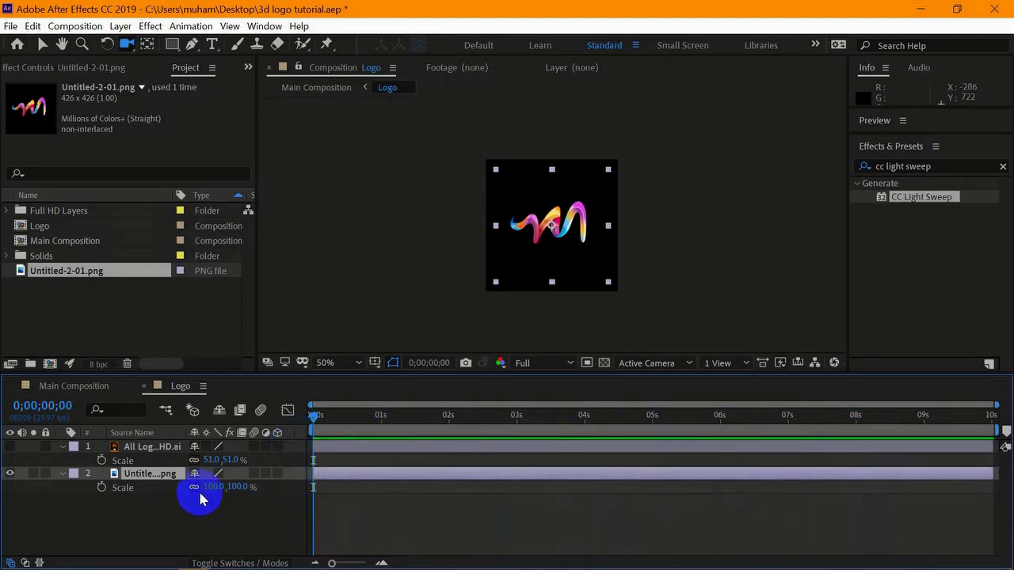
pyautogui.click(102, 489)
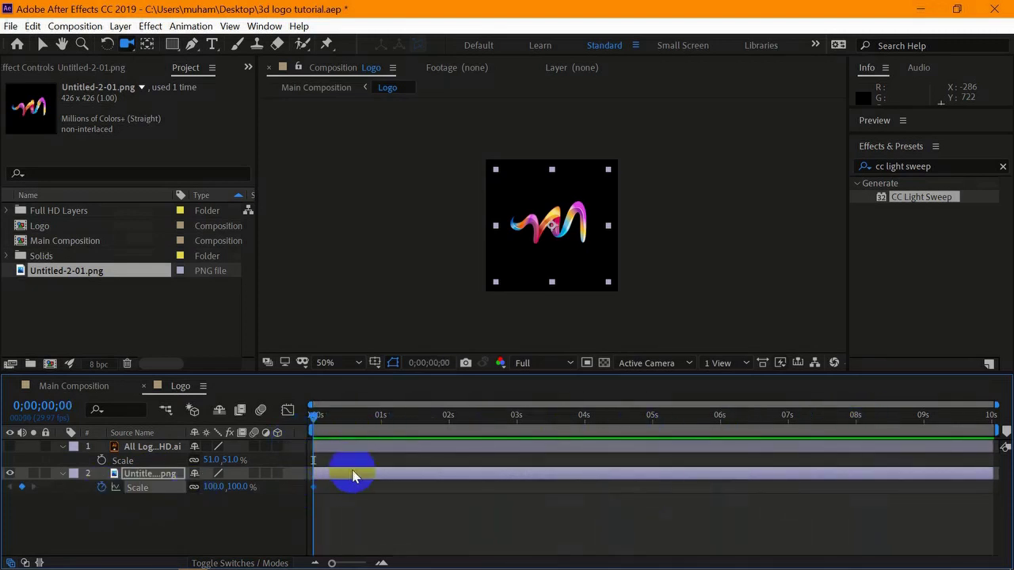
pyautogui.moveTo(315, 488); pyautogui.dragTo(374, 488)
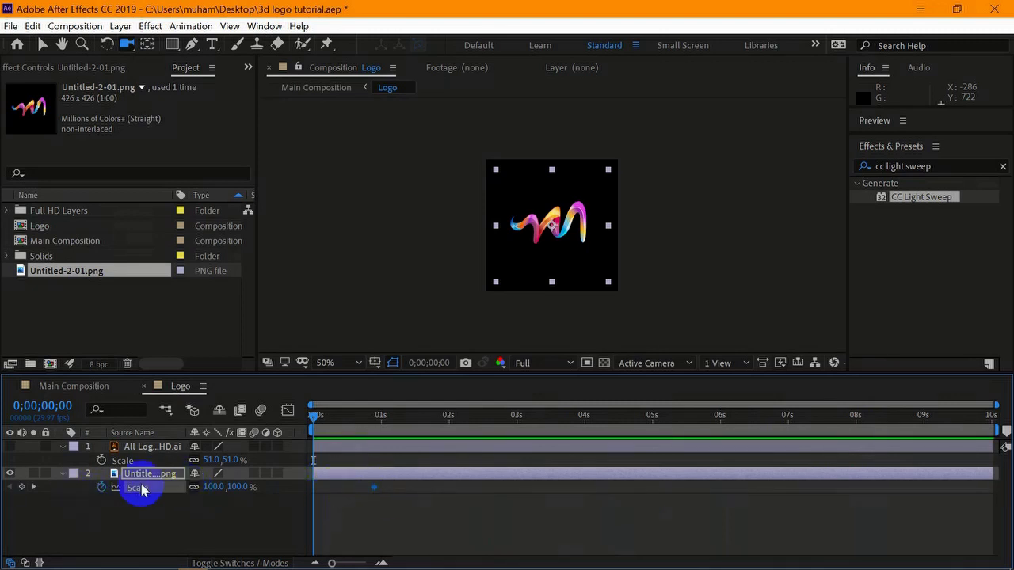
pyautogui.click(21, 489)
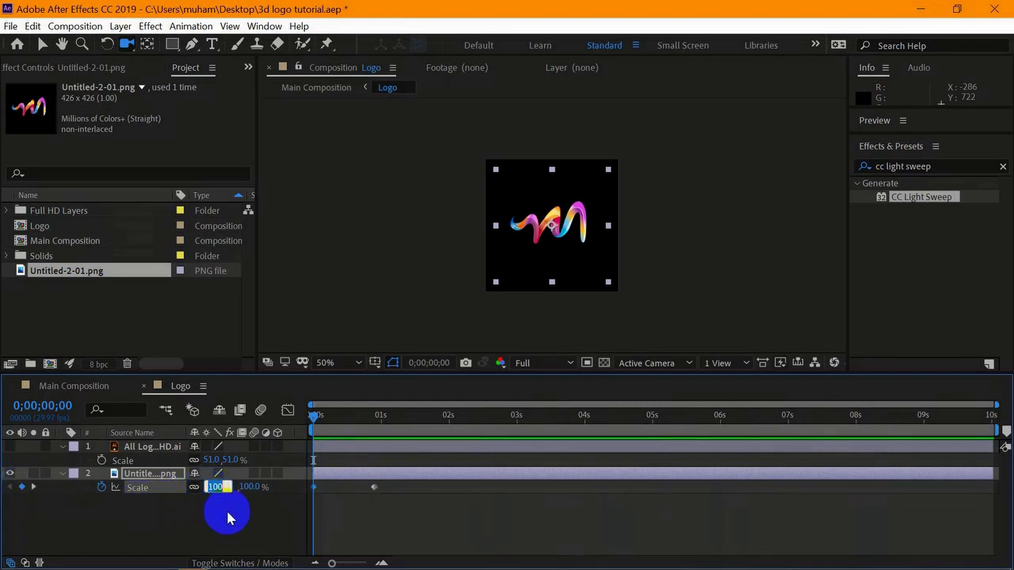
pyautogui.press('Return')
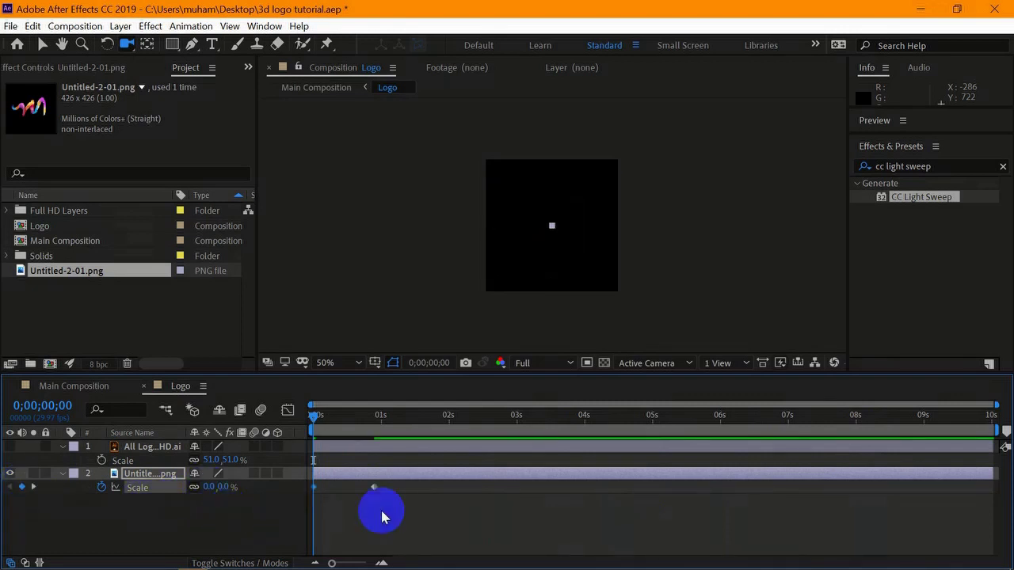
pyautogui.press('space')
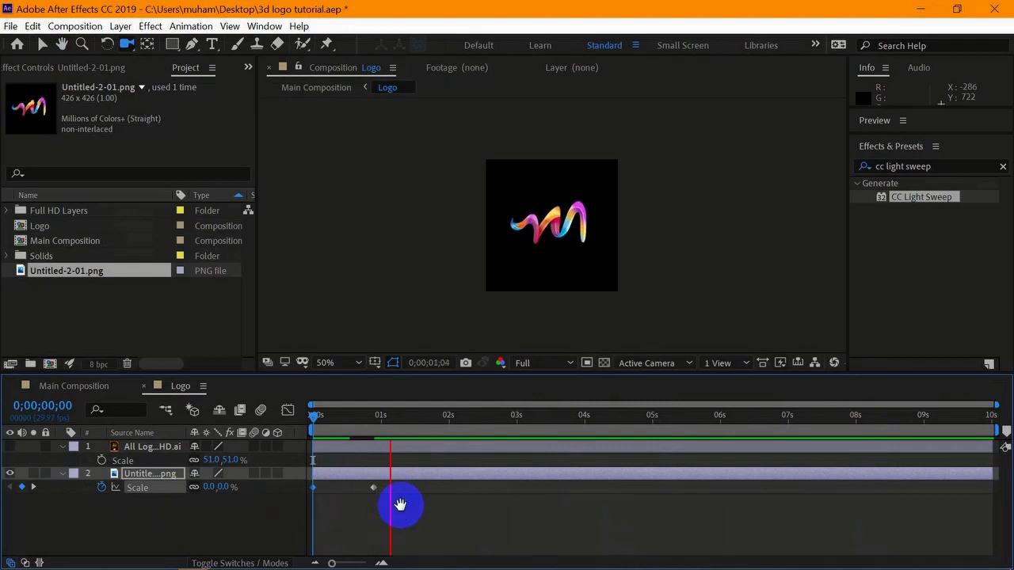
pyautogui.moveTo(395, 418); pyautogui.dragTo(314, 419)
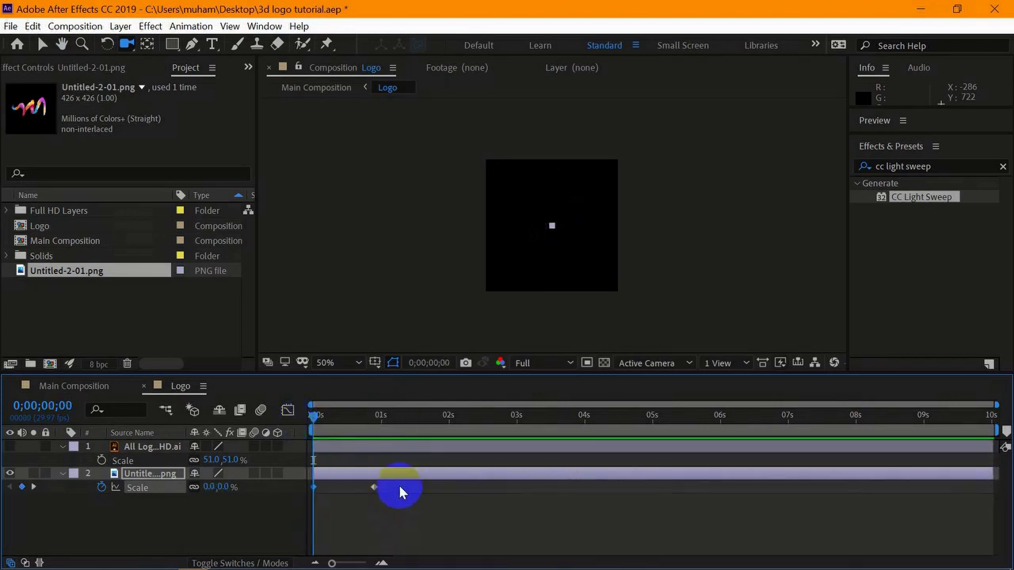
# - Apply Easy Ease to the Scale keyframes and strengthen the ease into the final keyframe
pyautogui.rightClick(377, 492)
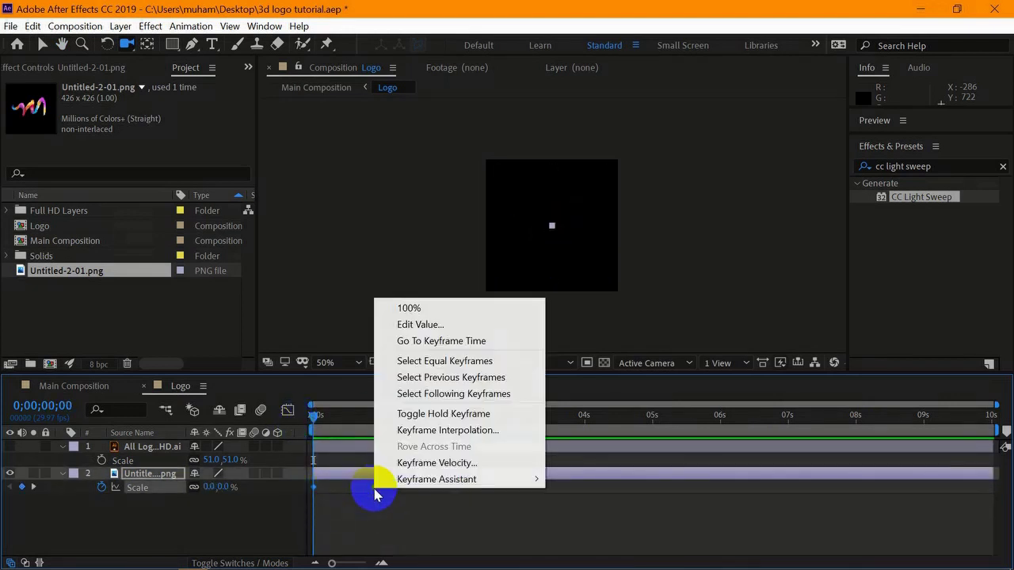
pyautogui.moveTo(475, 479)
pyautogui.click(640, 383)
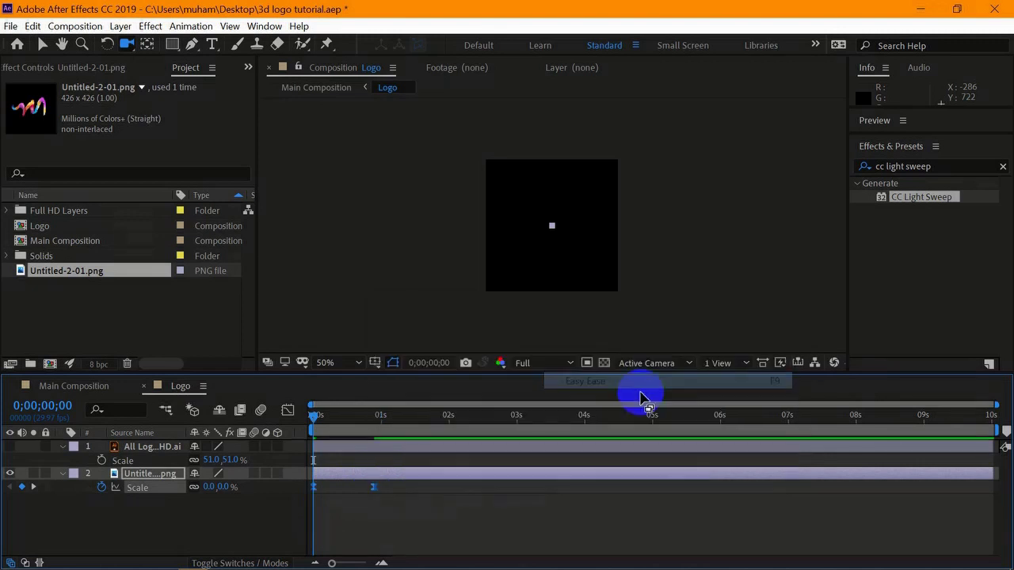
pyautogui.click(85, 391)
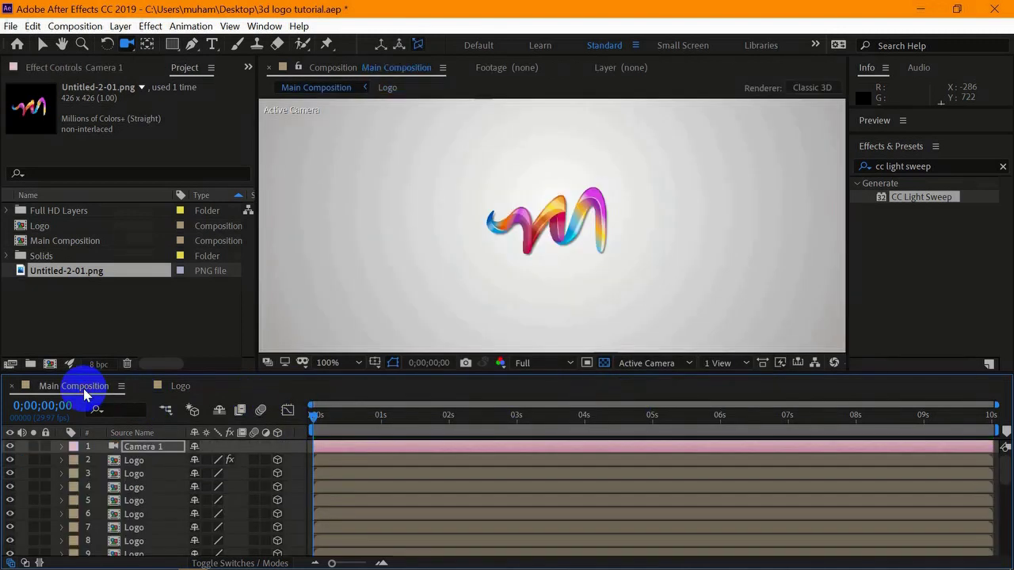
pyautogui.press('space')
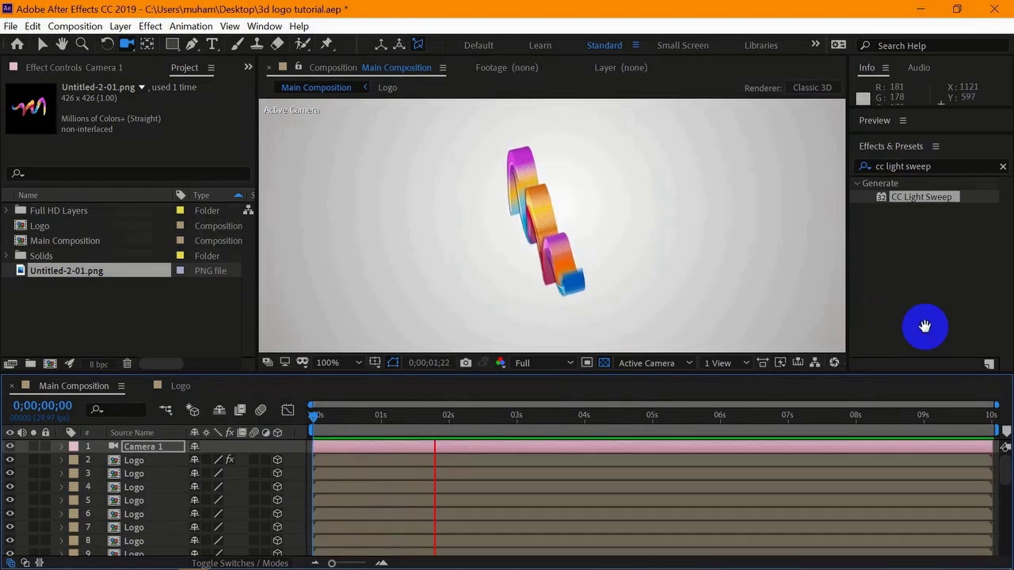
pyautogui.press('space')
pyautogui.click(181, 387)
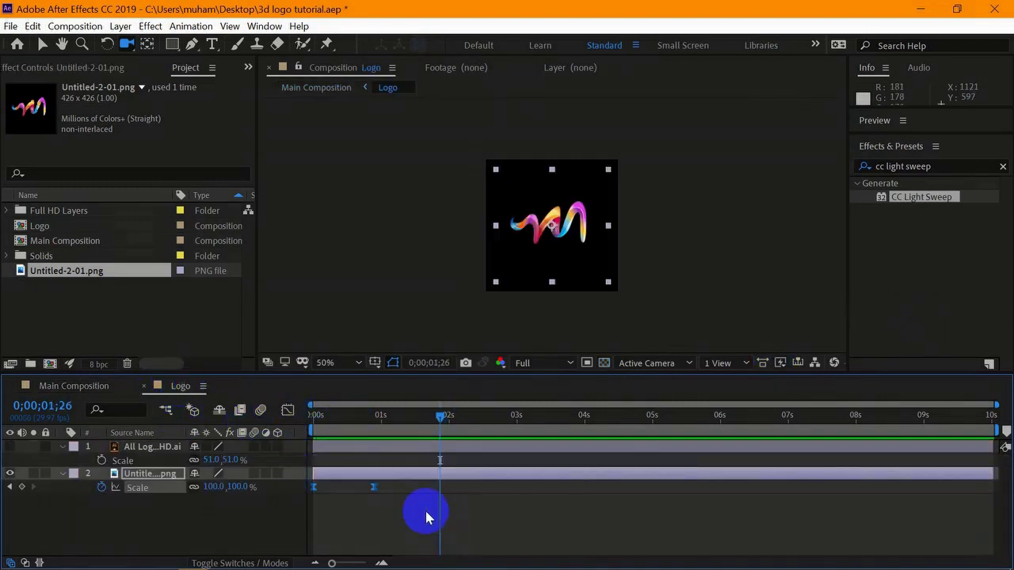
pyautogui.click(287, 409)
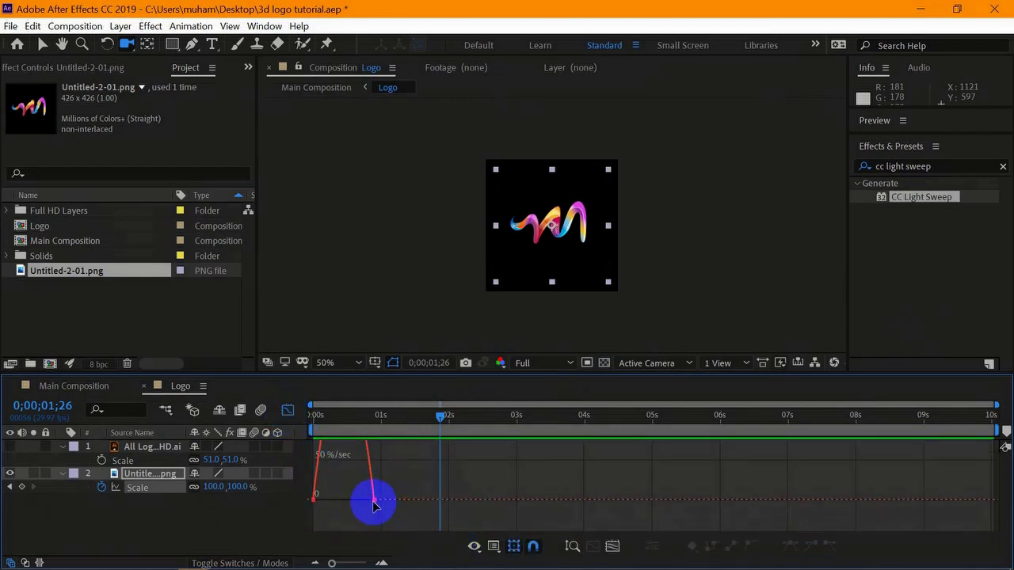
pyautogui.moveTo(364, 499); pyautogui.dragTo(346, 499)
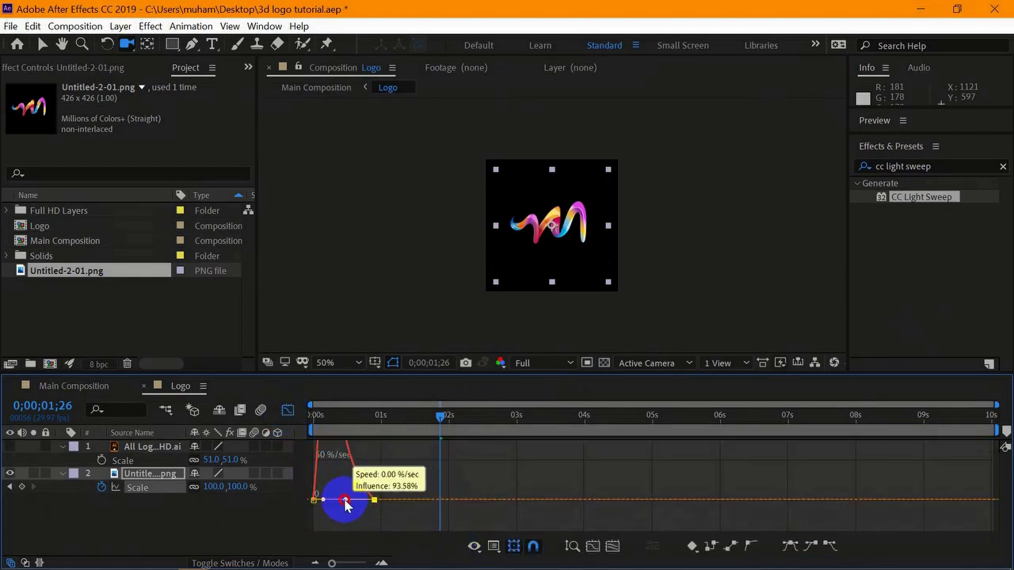
# - Play the Main Composition from frame 0 to review the M logo fly-in, then return to frame 0
pyautogui.click(69, 387)
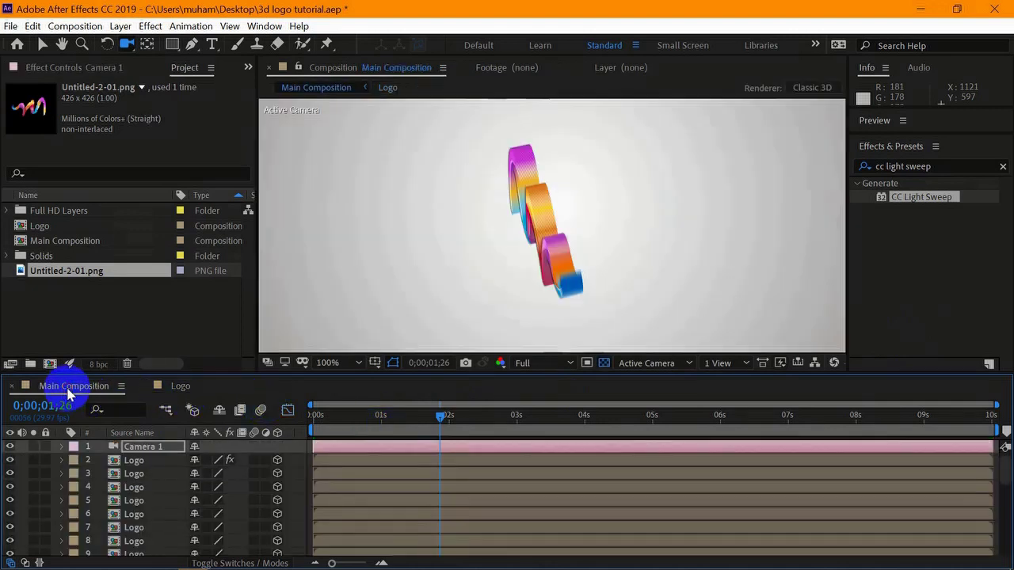
pyautogui.moveTo(430, 414); pyautogui.dragTo(293, 418)
pyautogui.press('space')
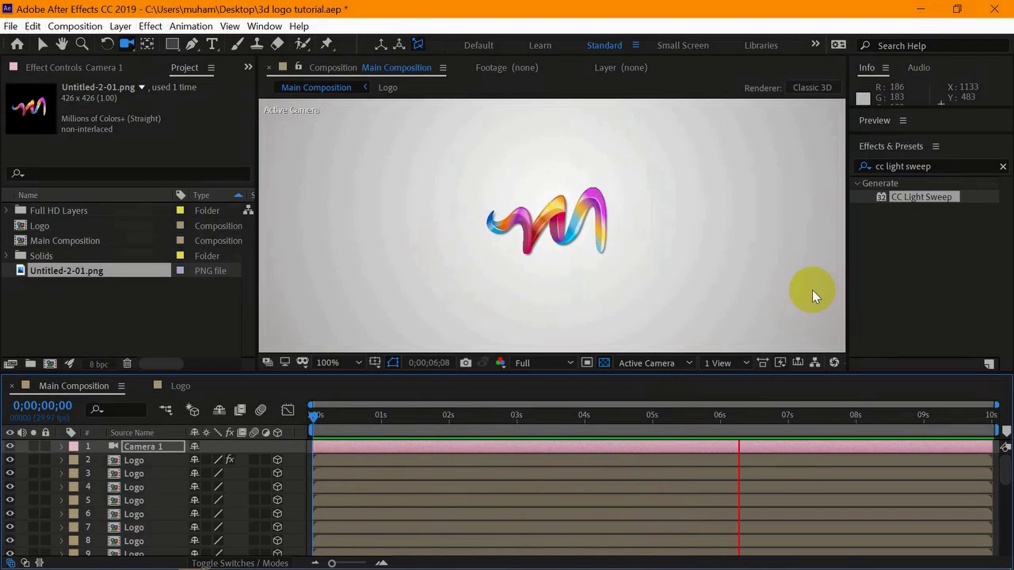
pyautogui.press('space')
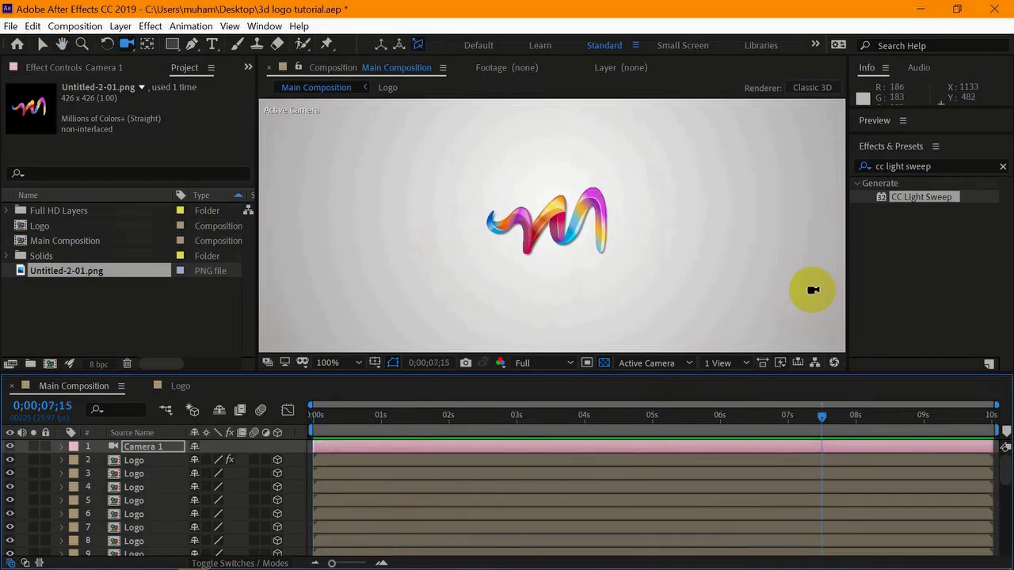
pyautogui.press('Home')
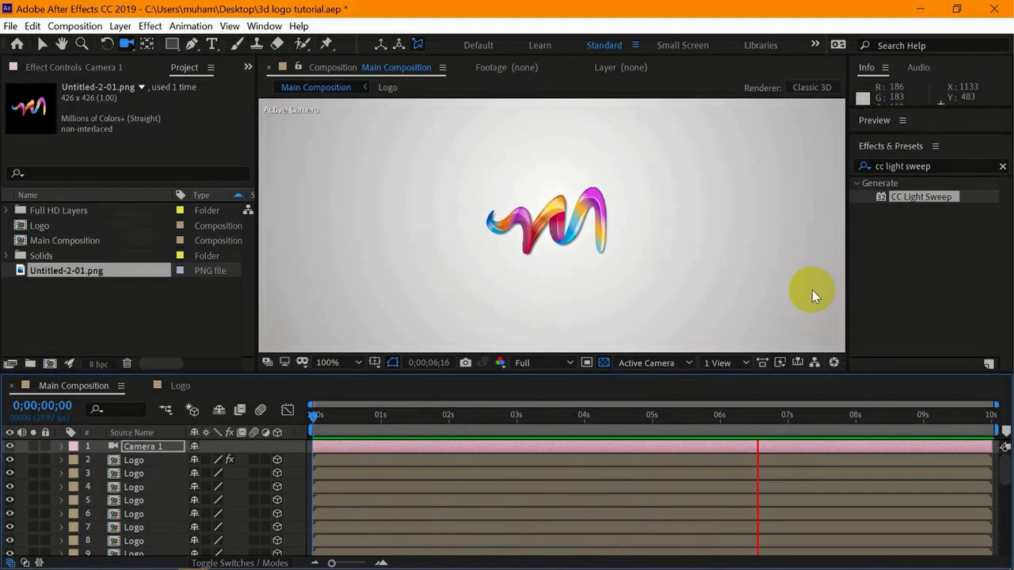